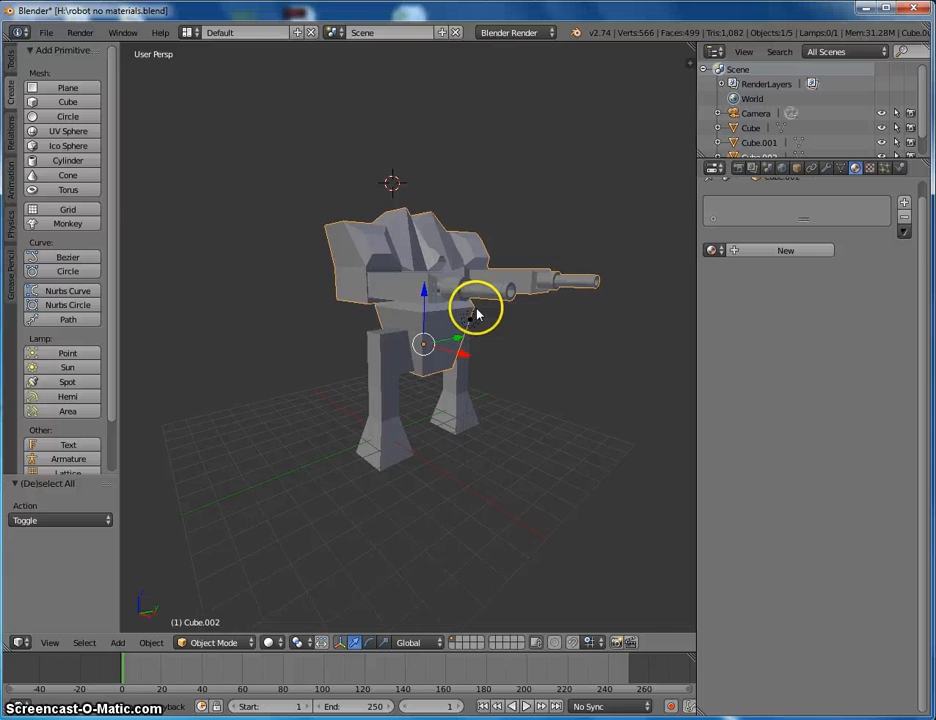
Step: Examine the robot model from several sides and through the scene camera, including where the camera sits
mouse_move(382, 295)
middle_down()
mouse_move(446, 336)
mouse_move(535, 349)
mouse_move(538, 363)
mouse_move(420, 335)
middle_up()
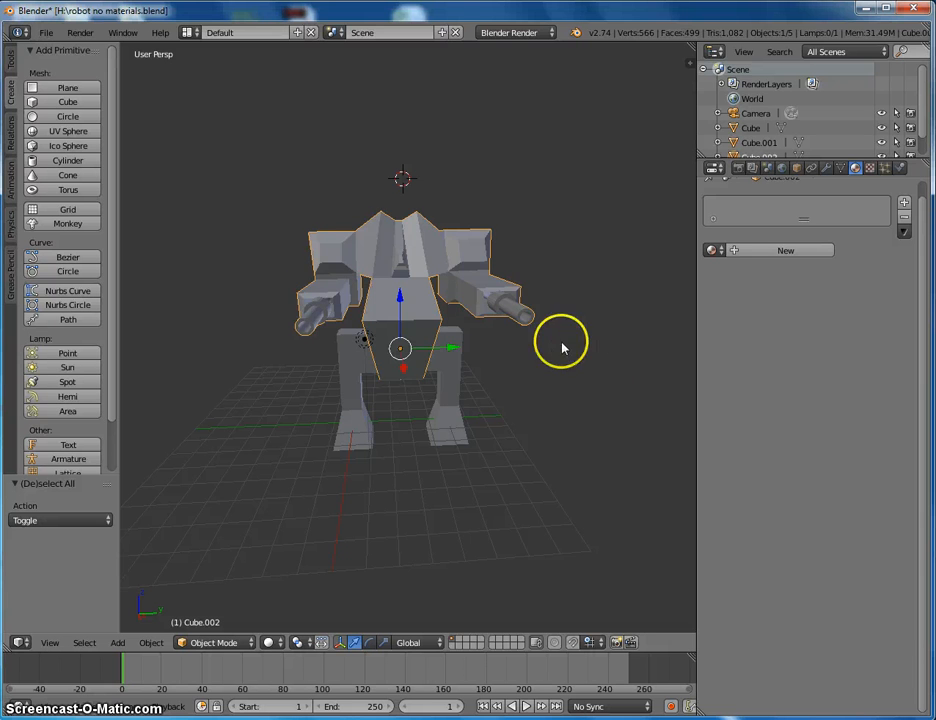
middle_drag(562, 347, 467, 337)
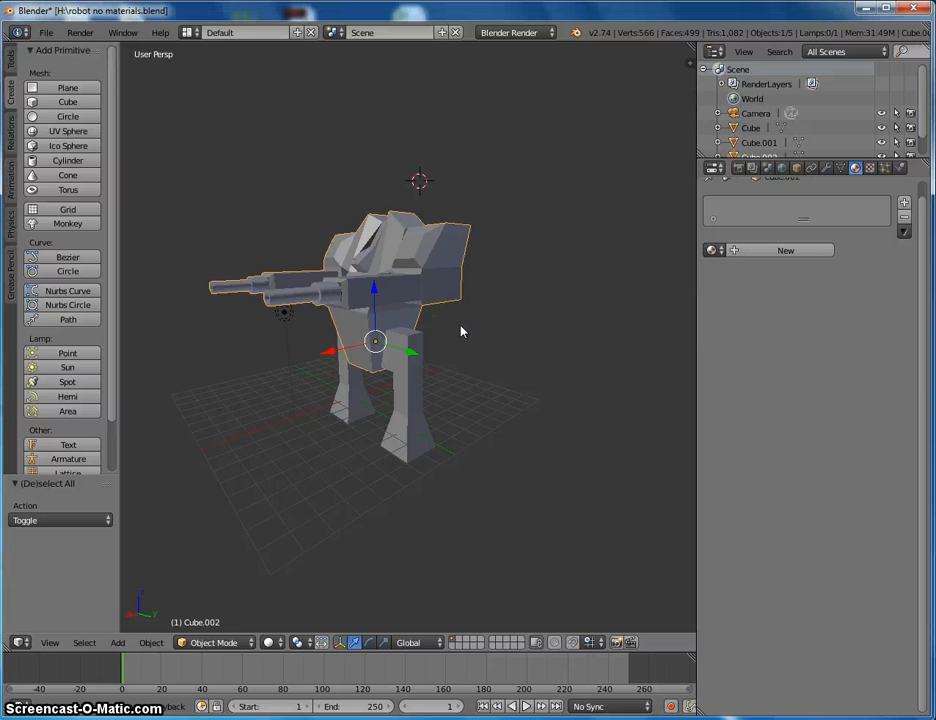
middle_drag(403, 320, 317, 376)
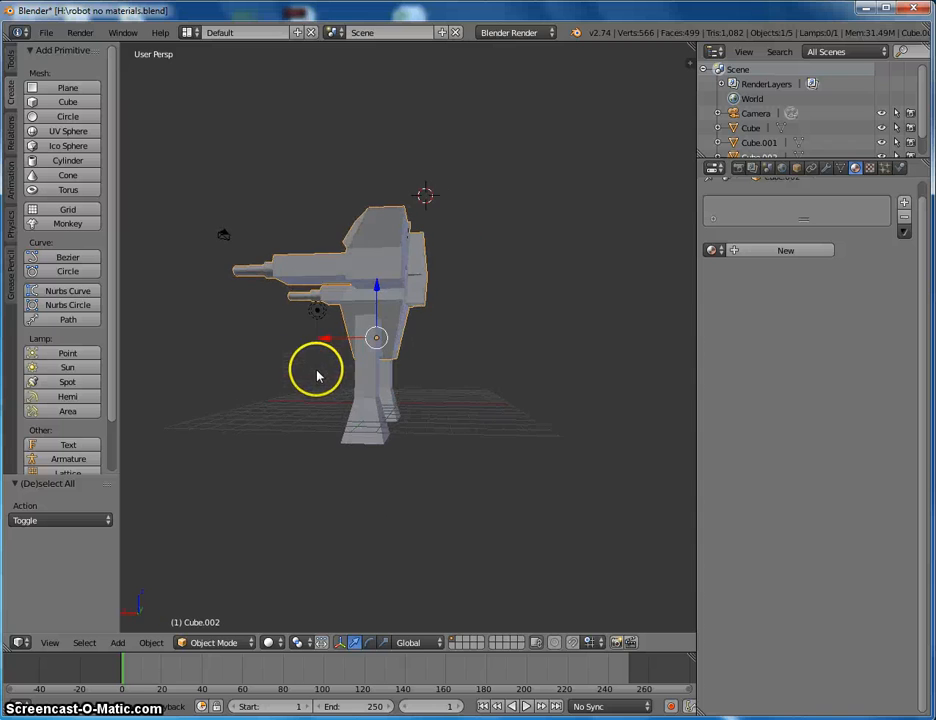
right_click(223, 234)
key(KP_0)
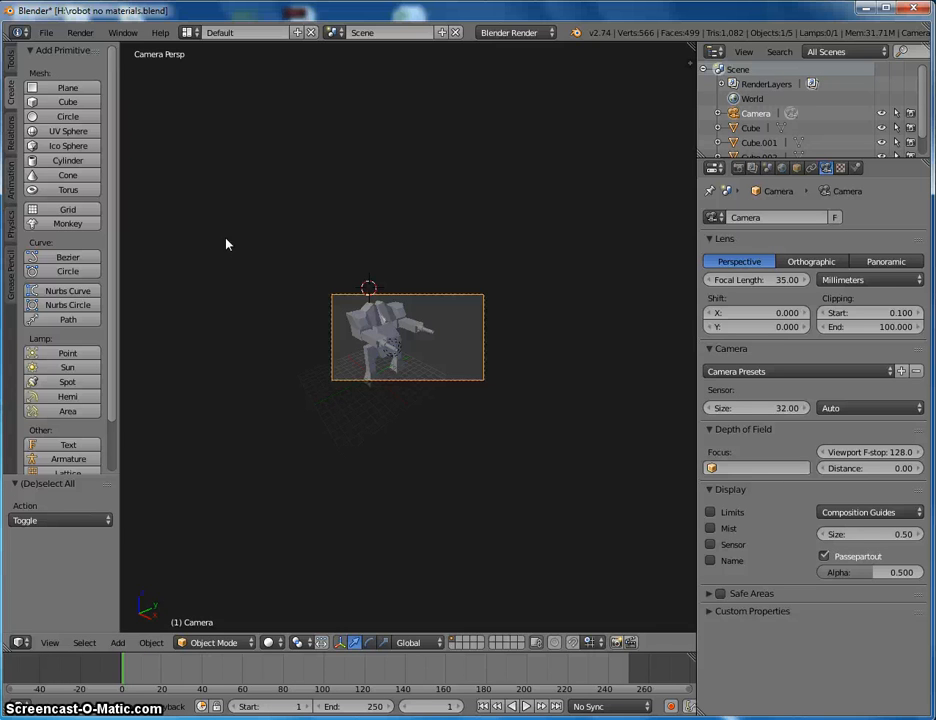
middle_drag(280, 288, 122, 238)
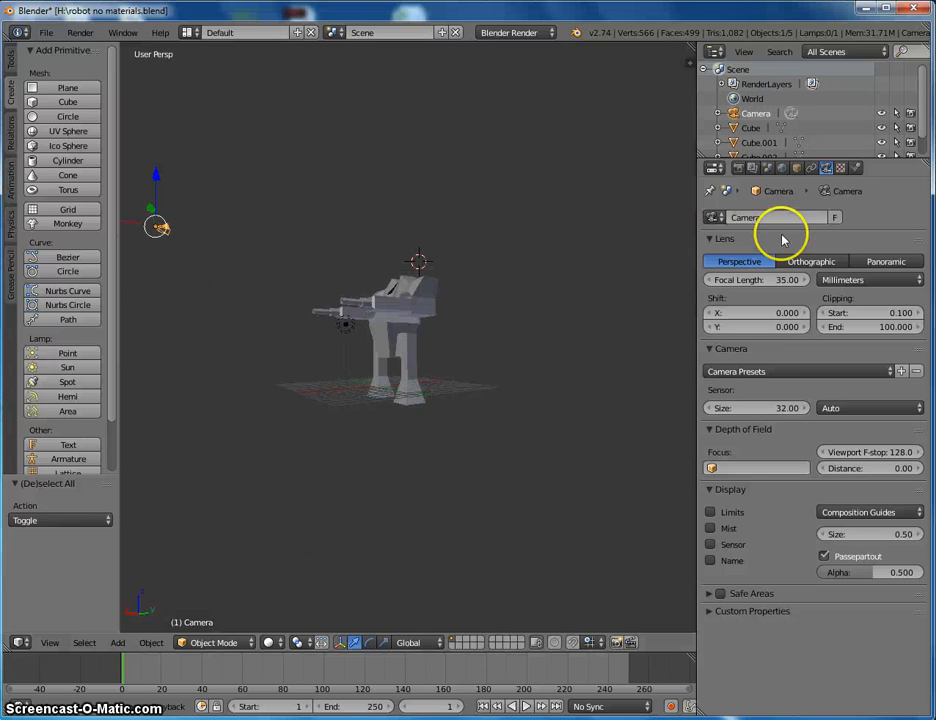
middle_drag(395, 243, 203, 203)
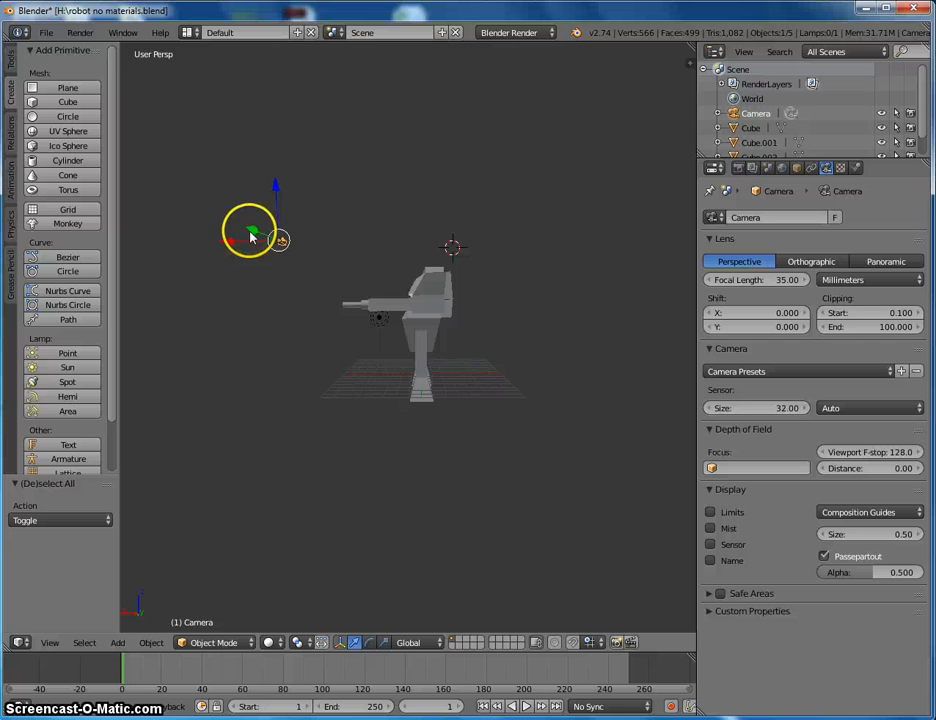
middle_drag(284, 279, 450, 160)
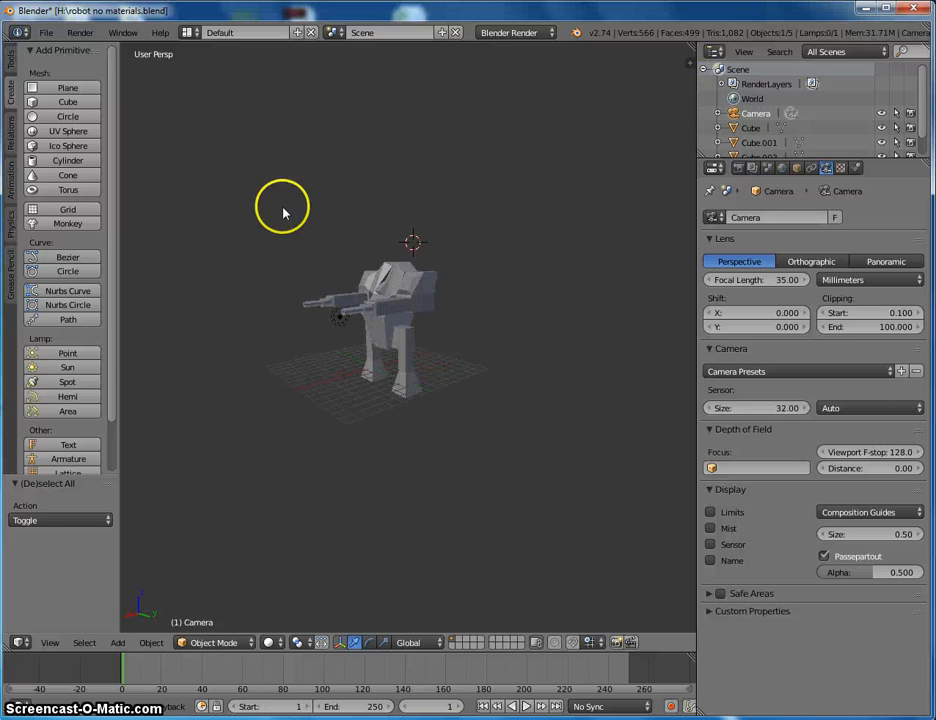
middle_drag(286, 209, 432, 207)
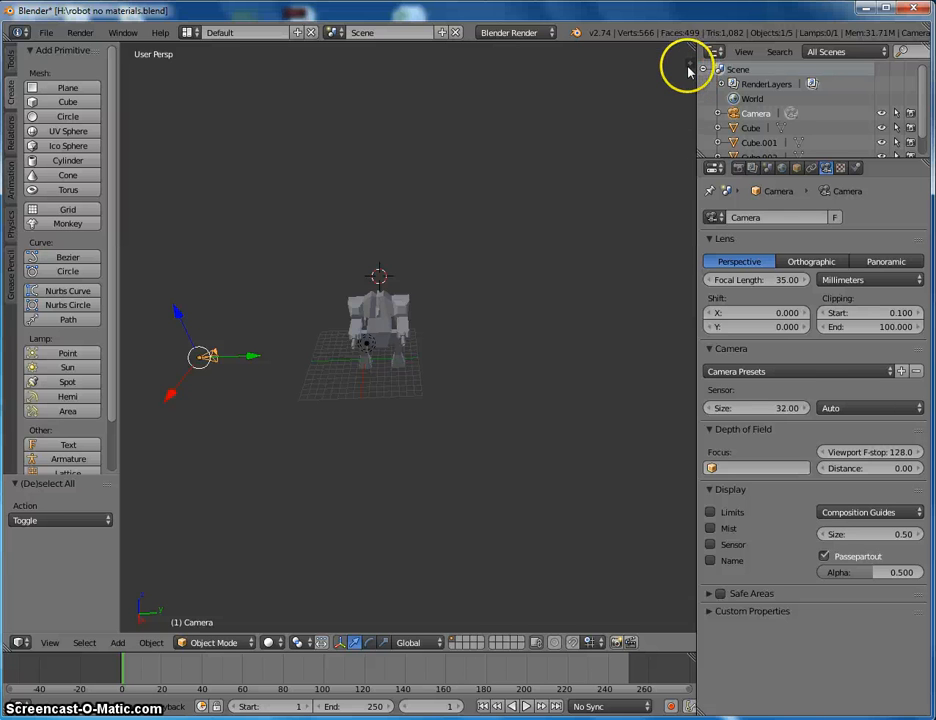
drag(690, 68, 630, 87)
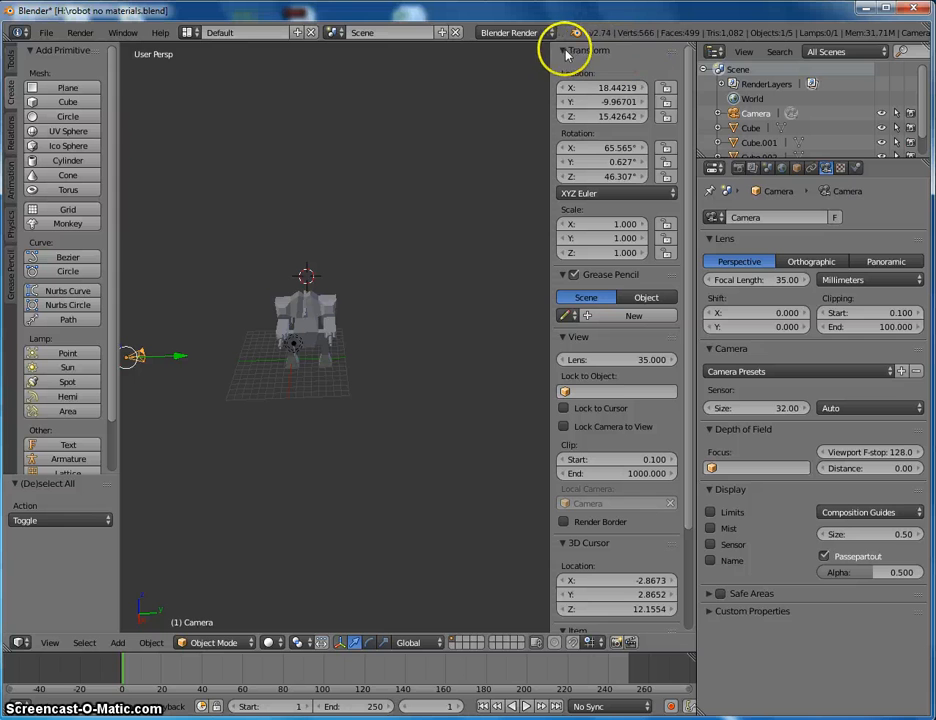
key(n)
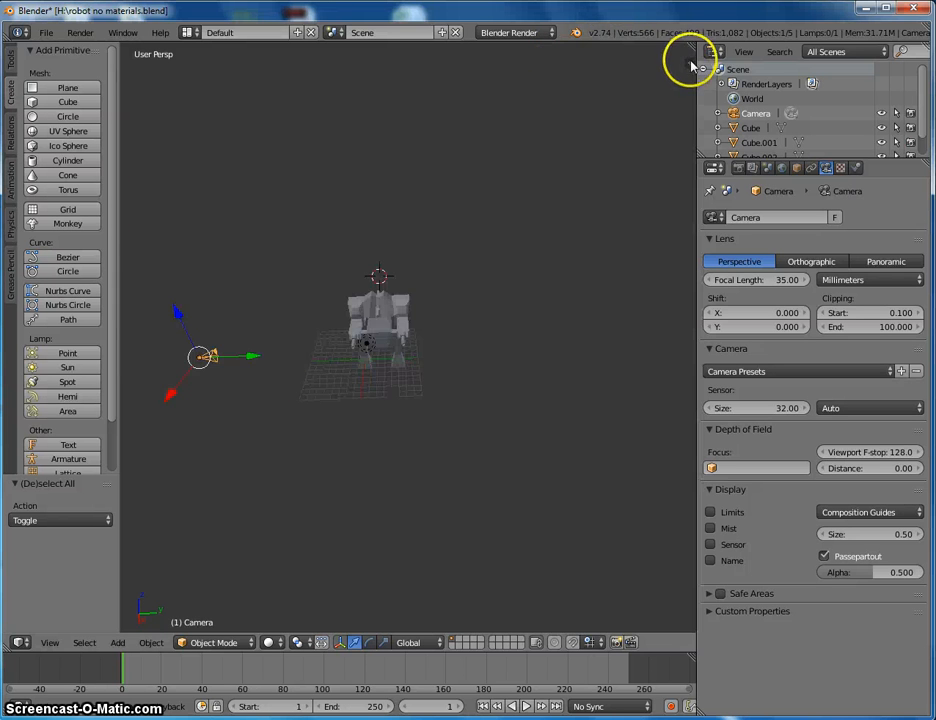
key(n)
key(ctrl+z)
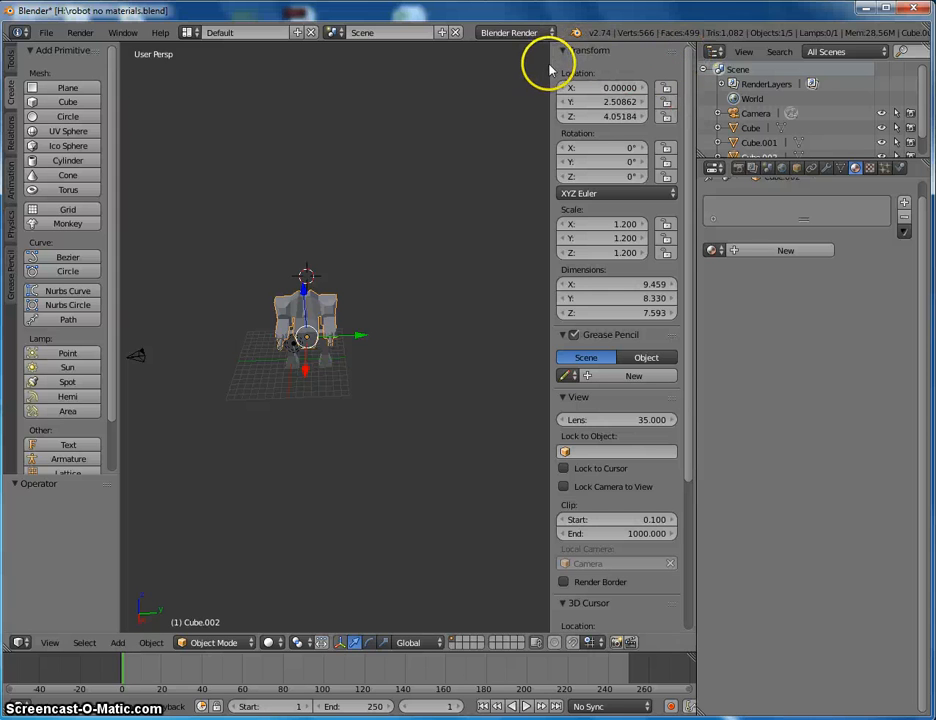
drag(553, 63, 689, 48)
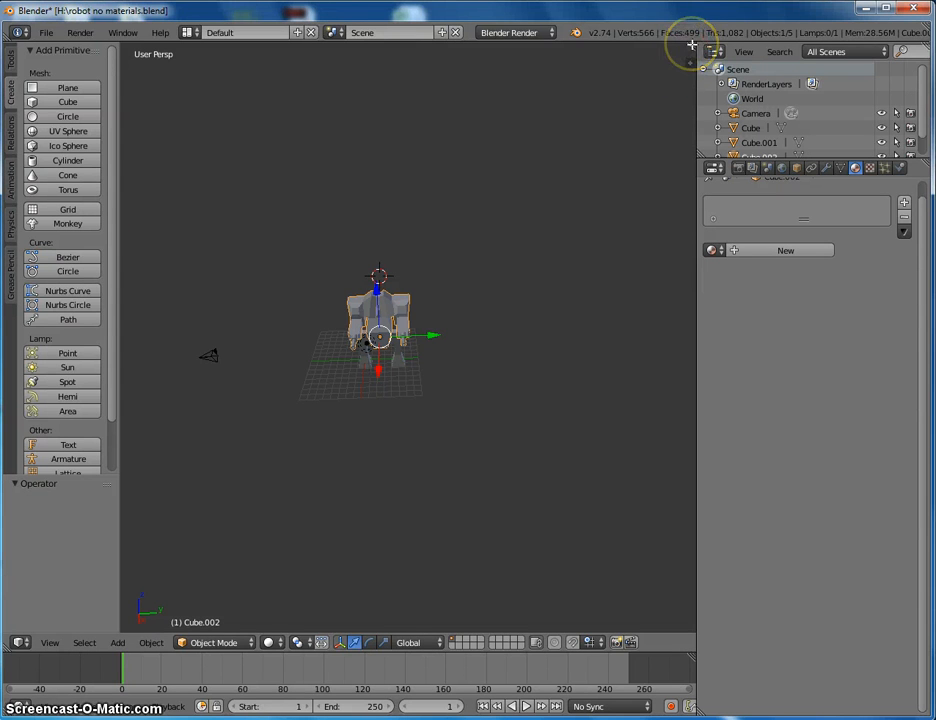
Step: Split the 3D view into one large viewport above two smaller ones and hide the tool shelves in the smaller ones
drag(691, 46, 622, 357)
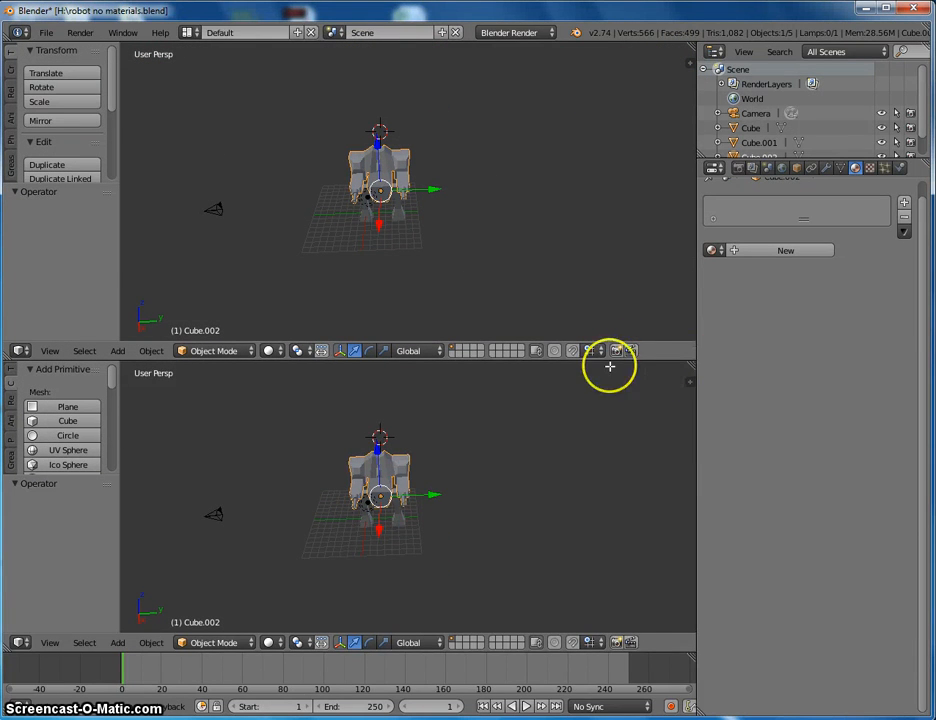
drag(610, 367, 362, 386)
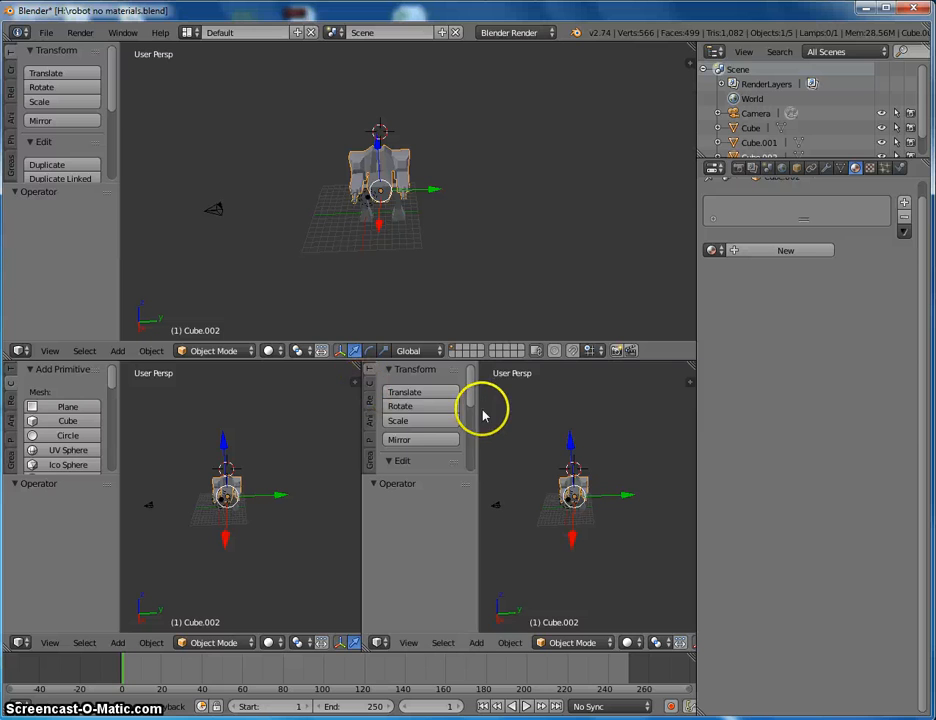
drag(477, 418, 288, 424)
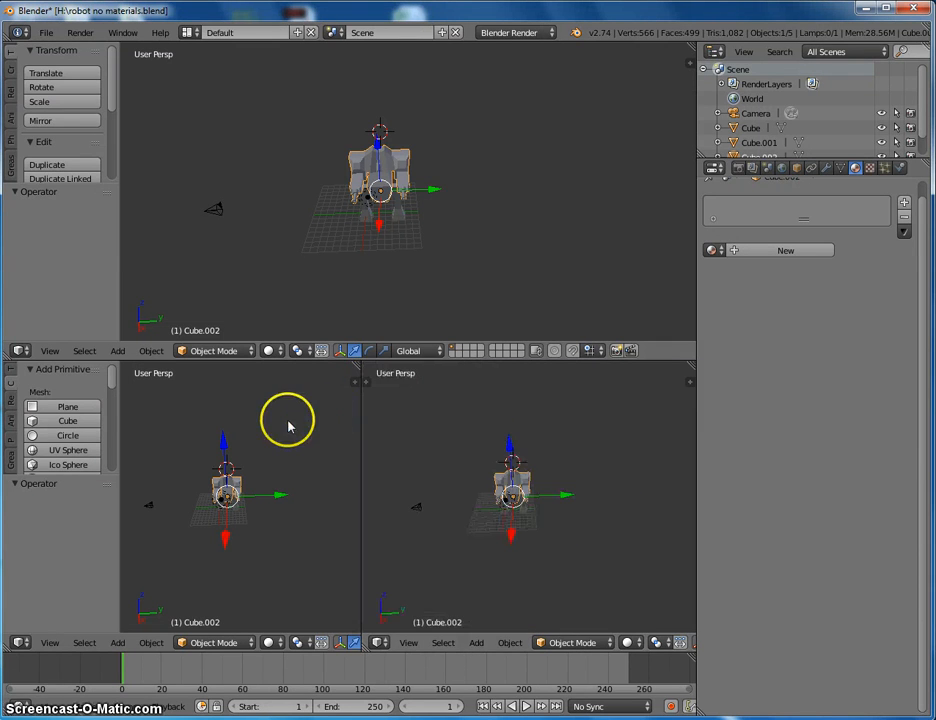
key(t)
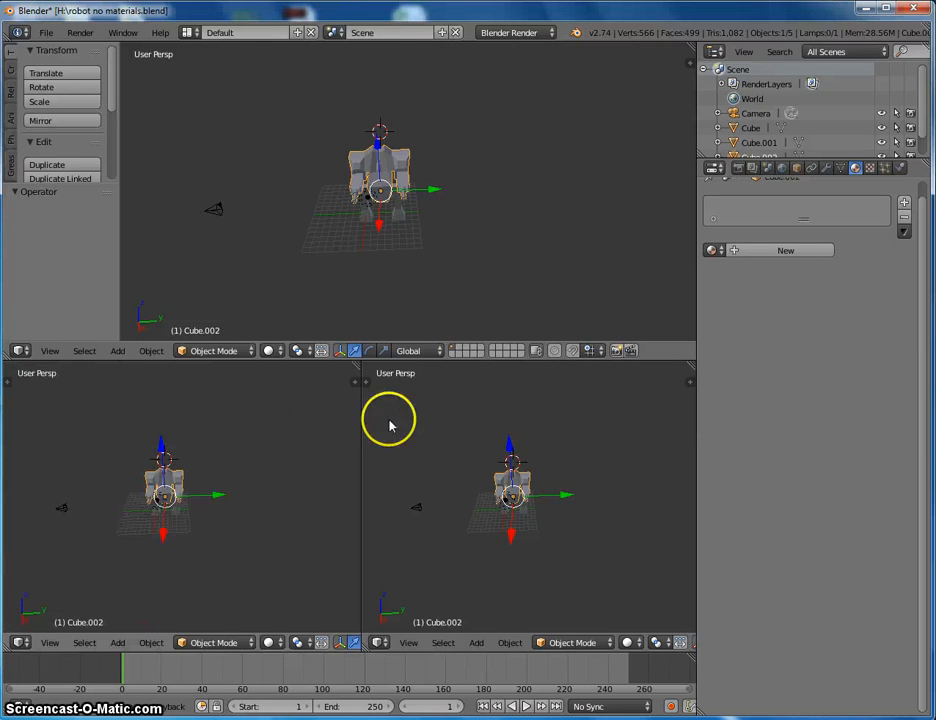
Step: Set one small viewport to the camera view and the other to an orthographic right view centred on the robot
key(KP_0)
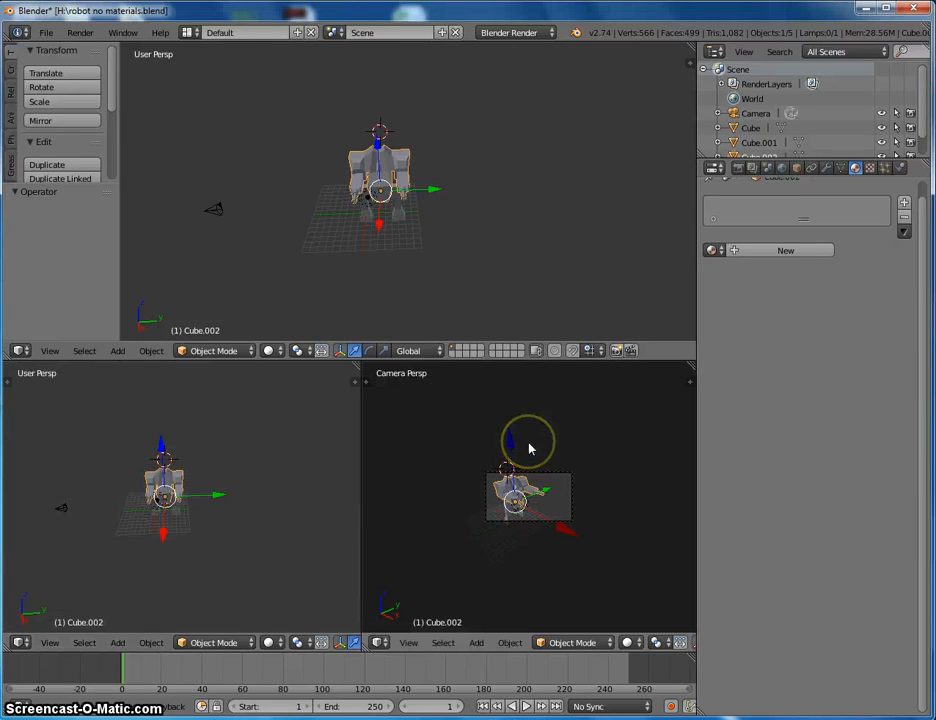
key(KP_5)
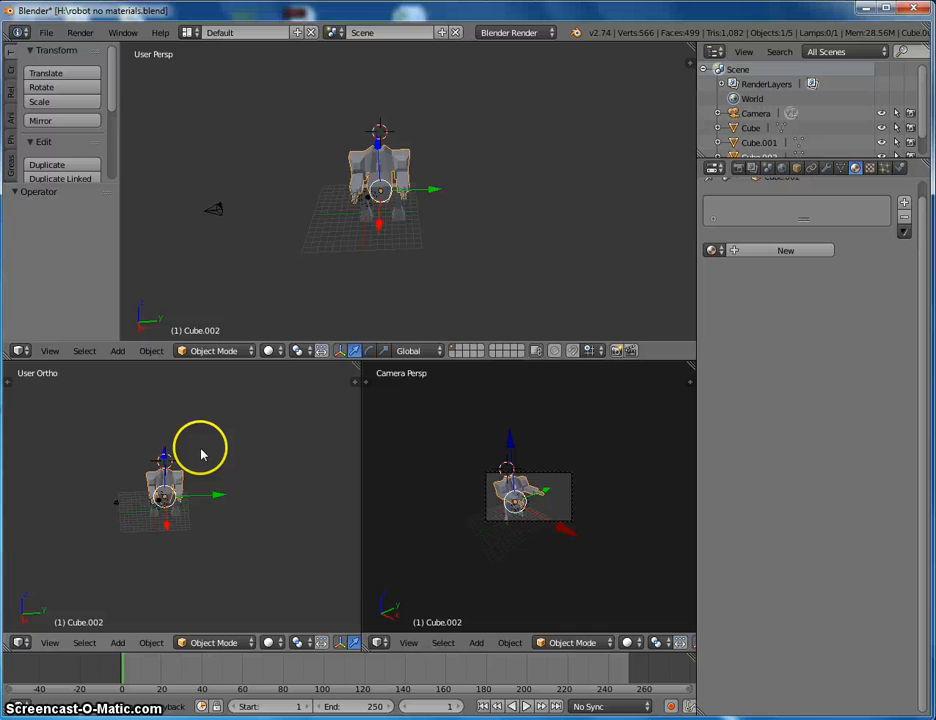
key(KP_1)
key(KP_7)
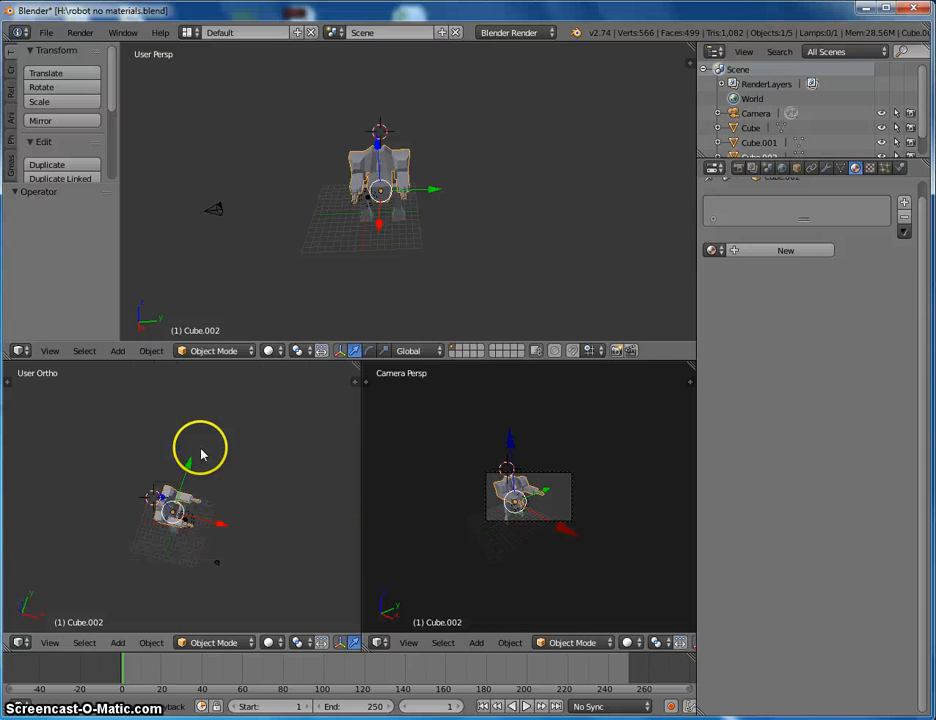
scroll(228, 520, up, 8)
key(KP_1)
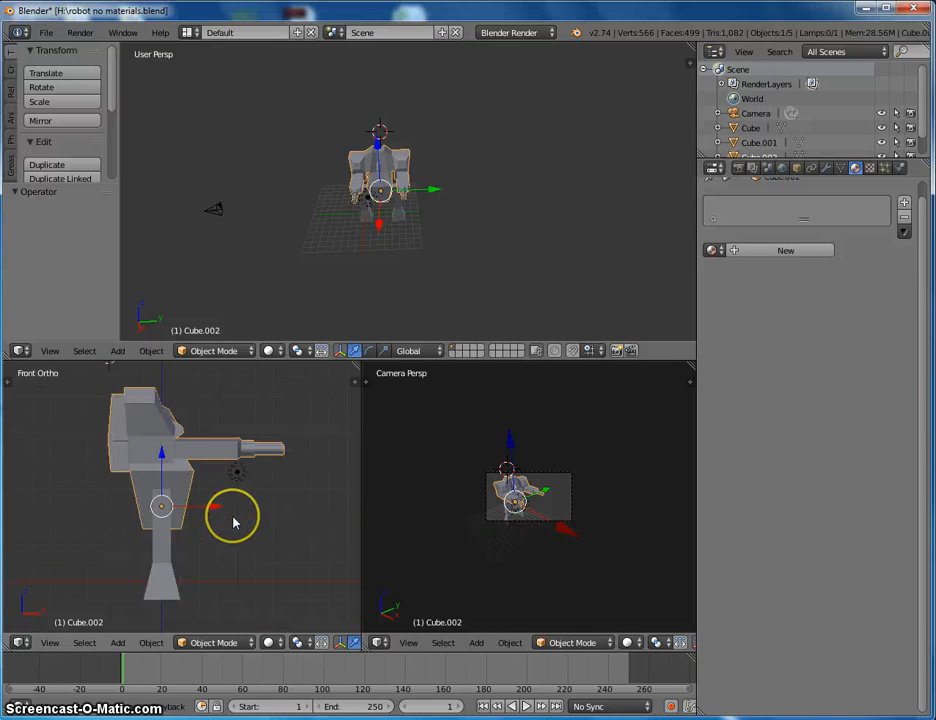
key(KP_3)
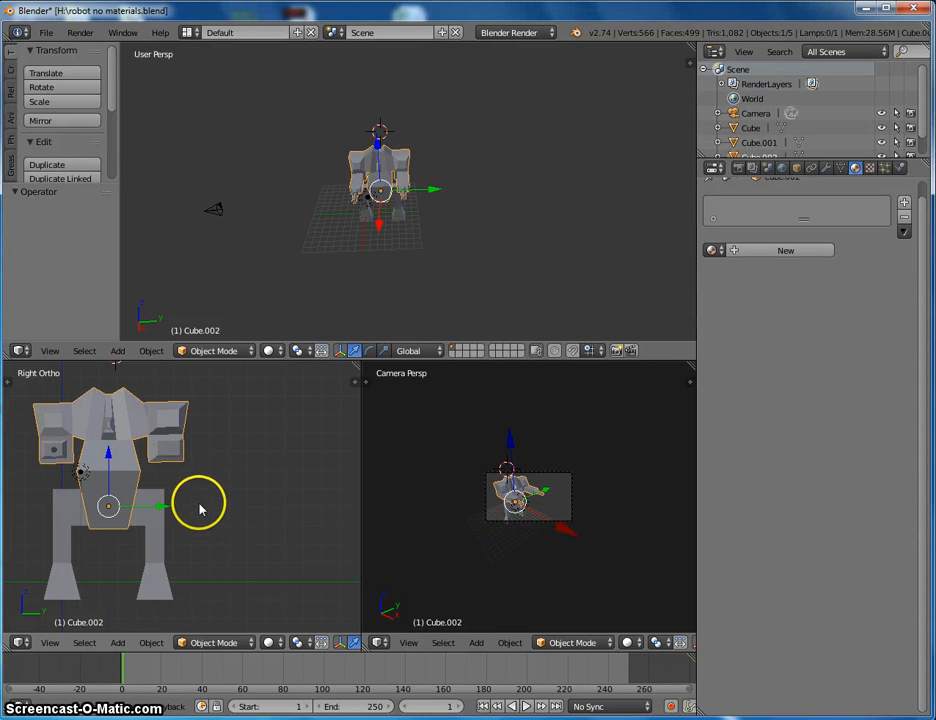
ctrl+scroll(199, 504, down, 4)
Step: Select the camera and move it about -3.25 along the Y axis to frame the robot more centrally
middle_drag(415, 213, 319, 155)
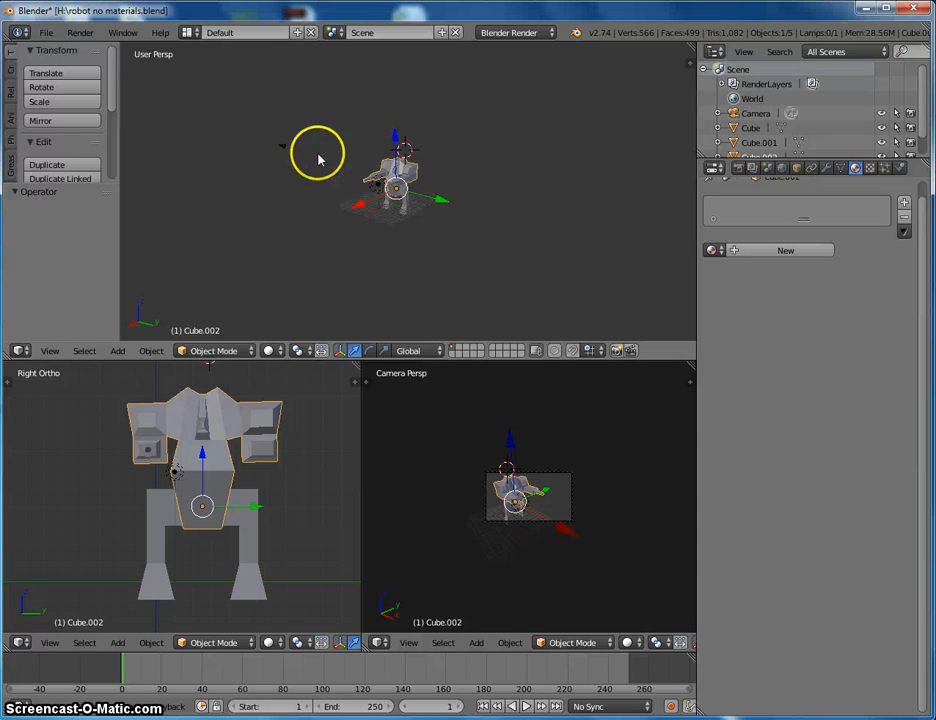
right_click(290, 150)
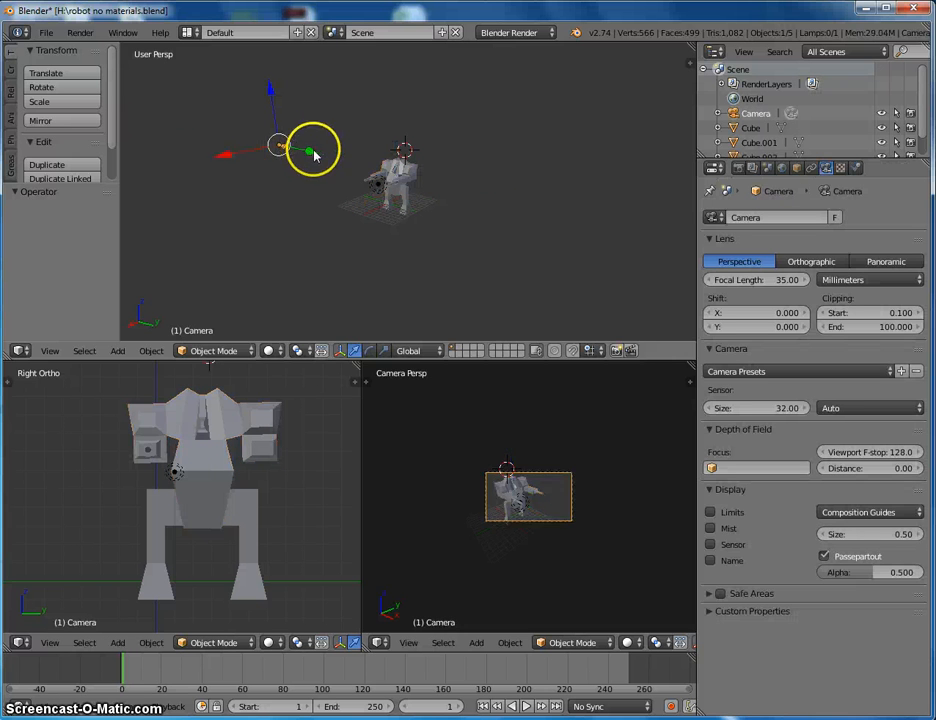
drag(313, 155, 294, 184)
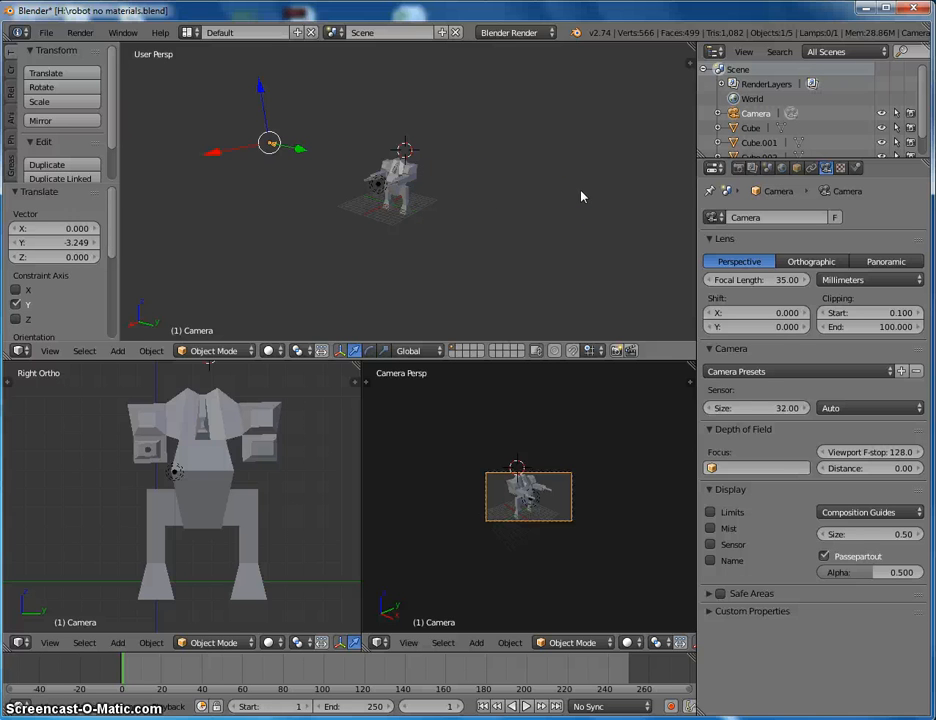
Step: Render the robot from the camera and enlarge the area displaying the render
key(F12)
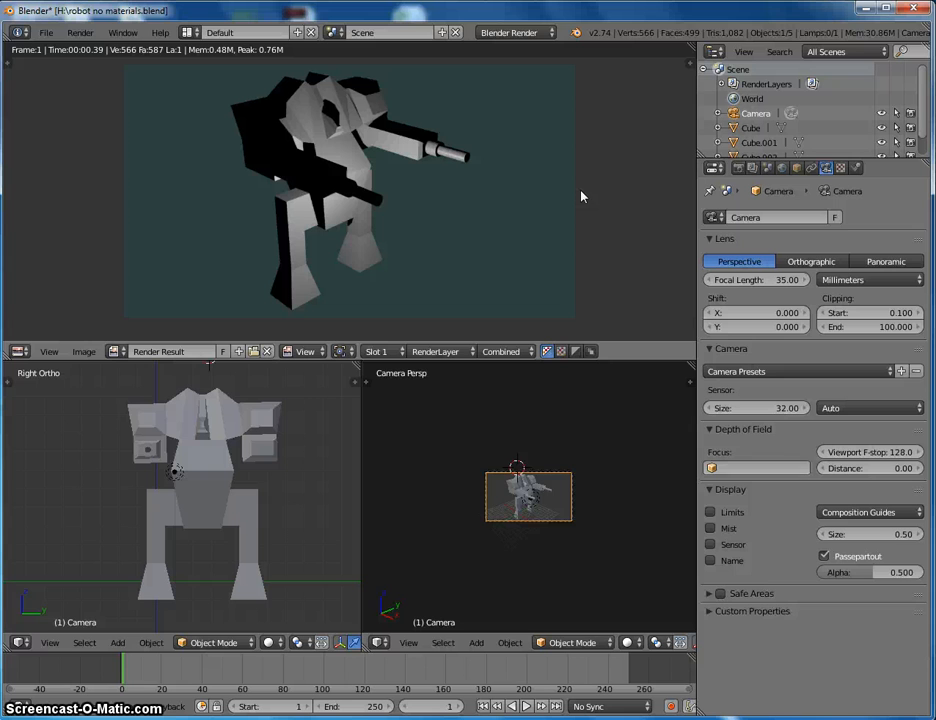
drag(449, 344, 447, 412)
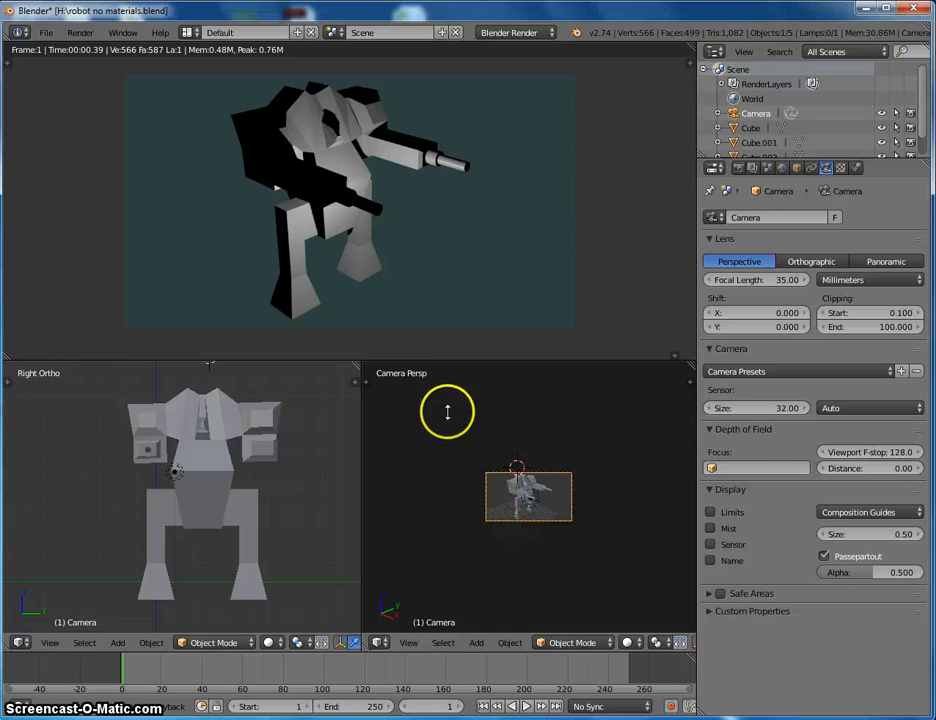
drag(451, 356, 452, 345)
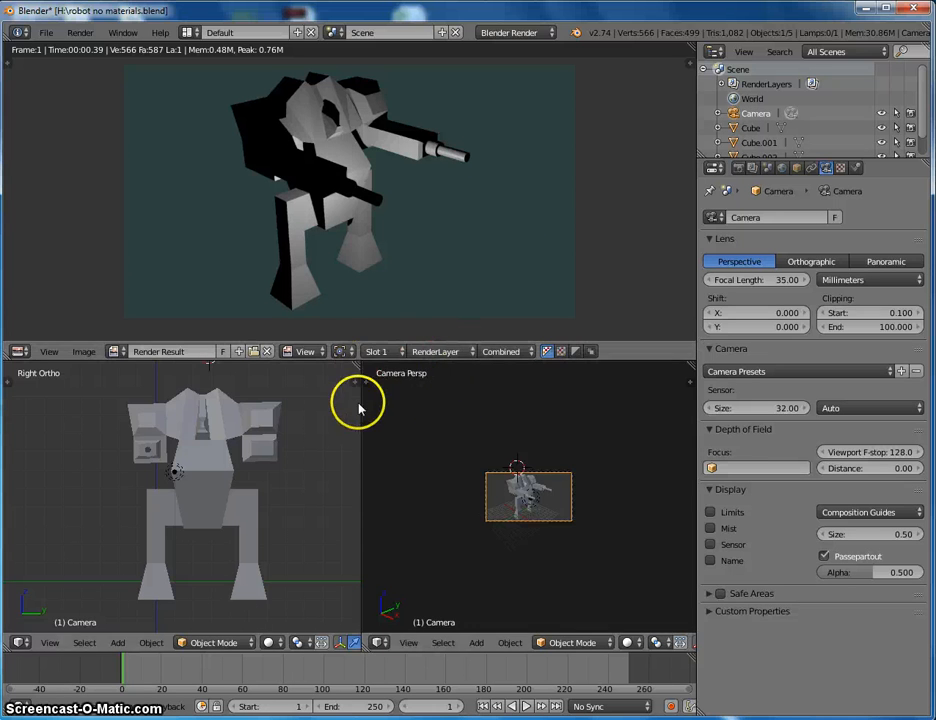
drag(372, 360, 378, 415)
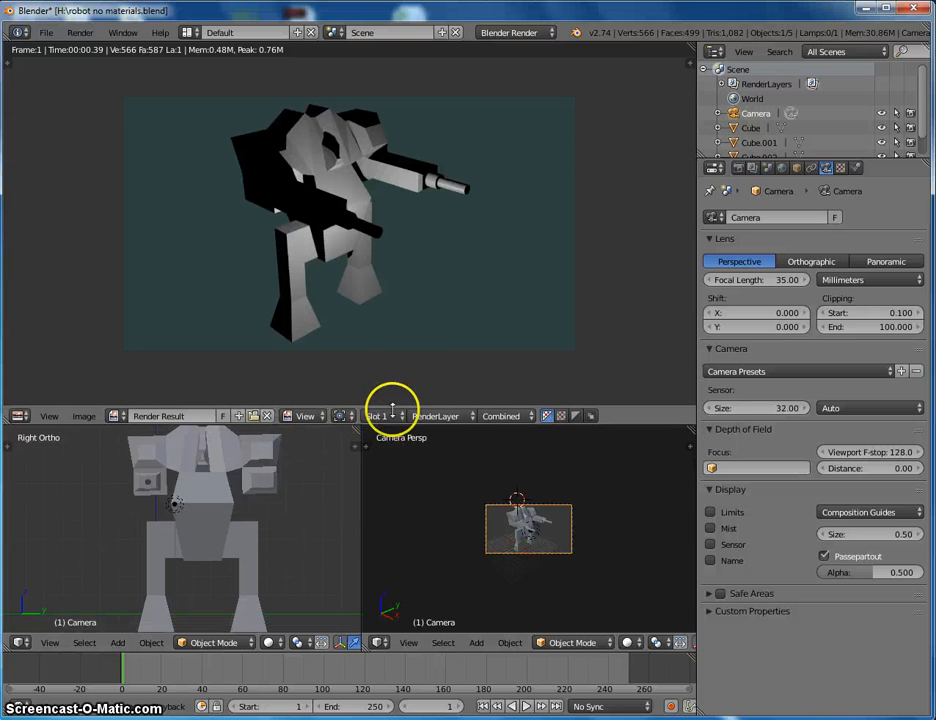
scroll(517, 276, up, 1)
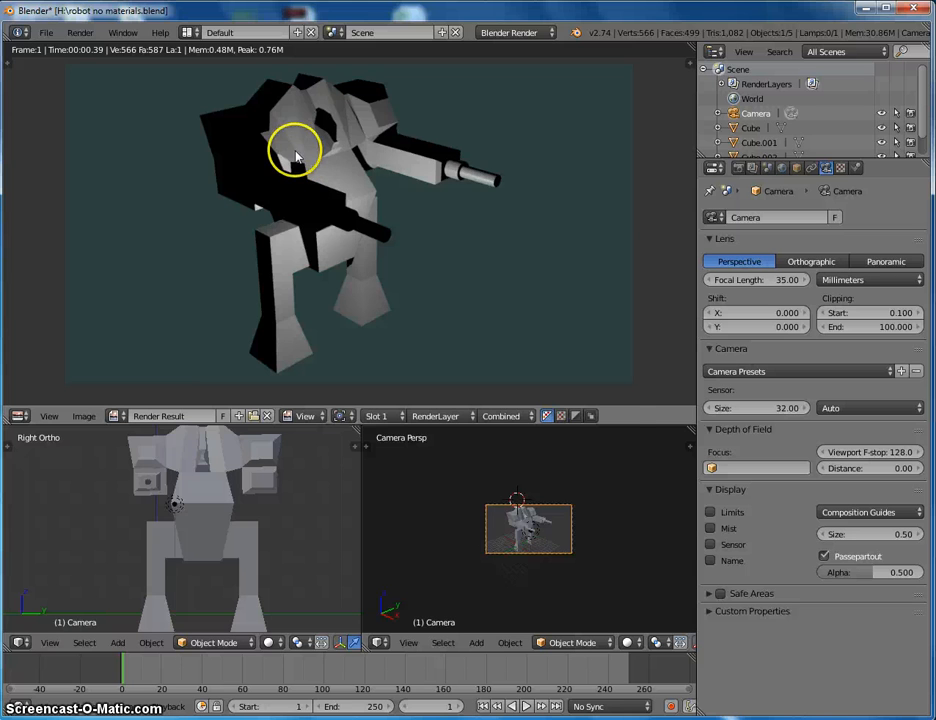
key(Escape)
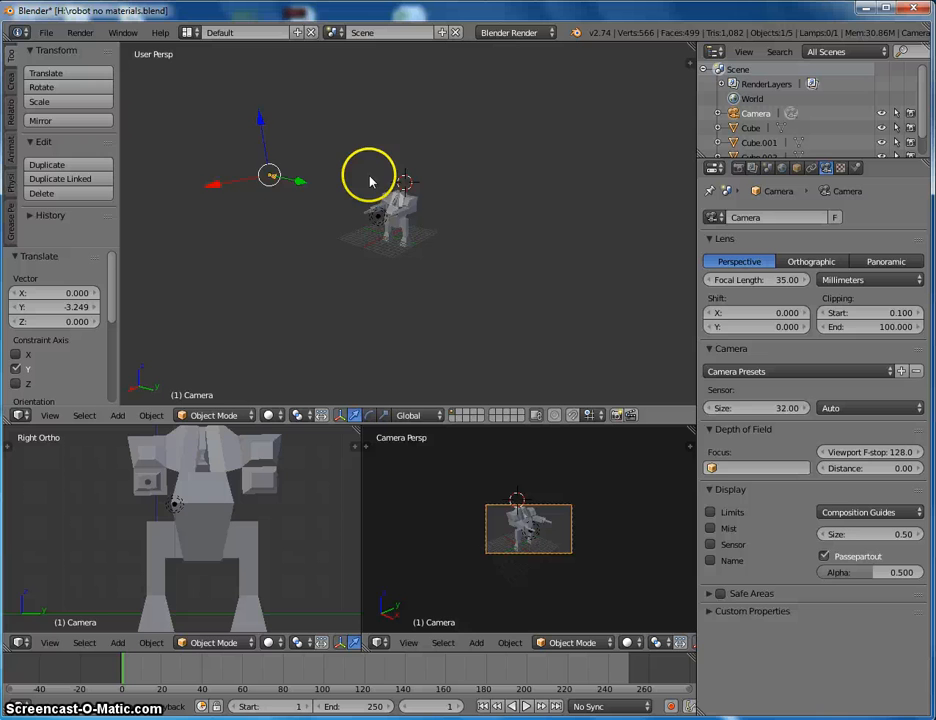
Step: Select the robot's upper body with the arms in the large perspective viewport, viewed close up
scroll(372, 180, up, 10)
scroll(304, 170, down, 2)
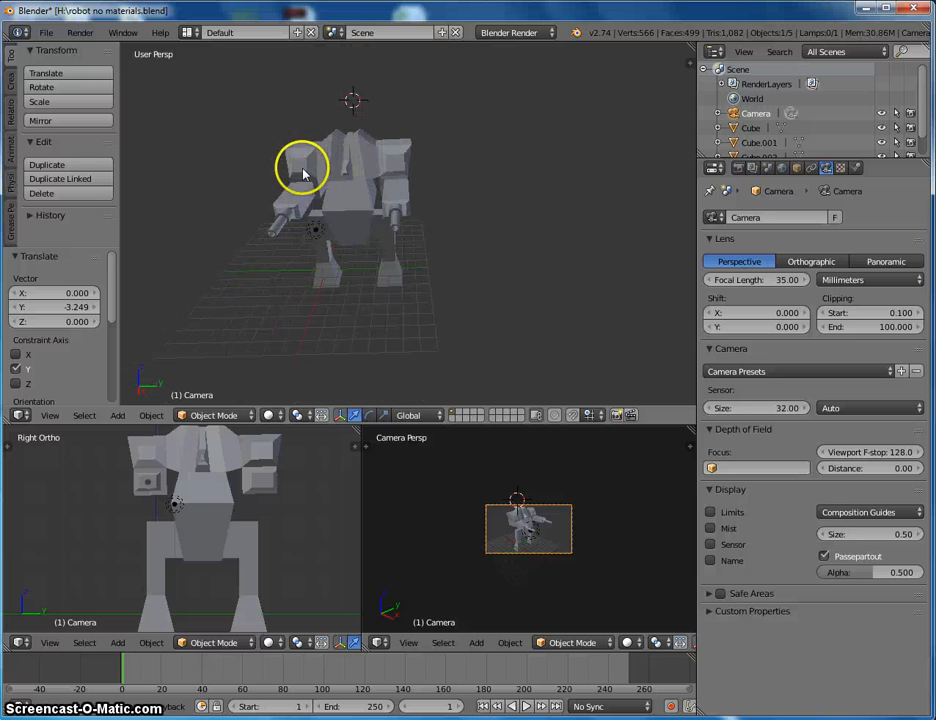
scroll(220, 180, up, 3)
middle_drag(244, 174, 278, 167)
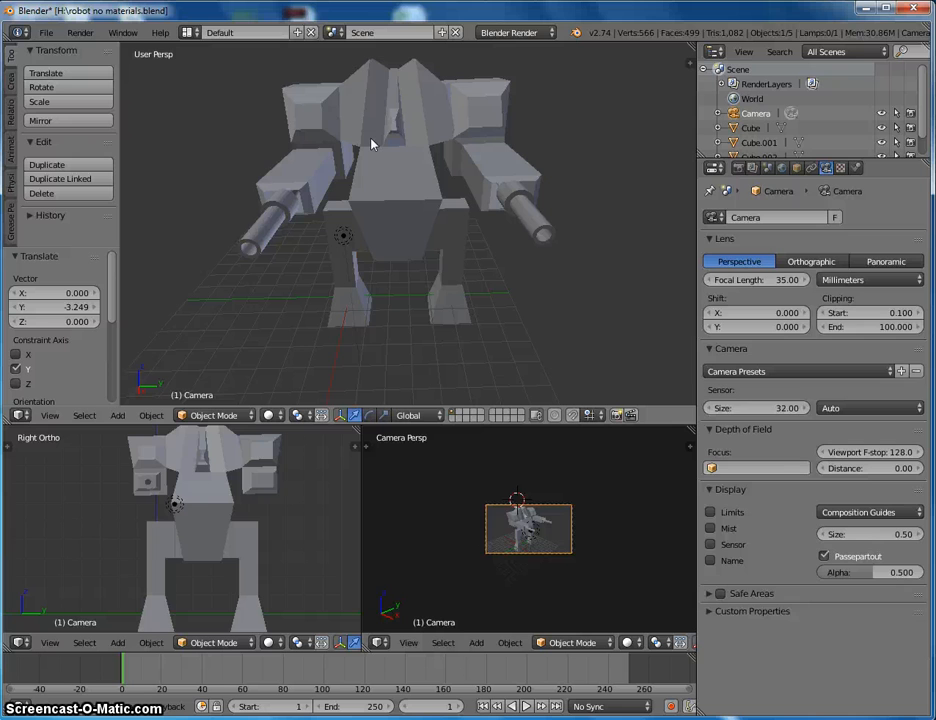
right_click(371, 144)
right_click(311, 234)
right_click(394, 228)
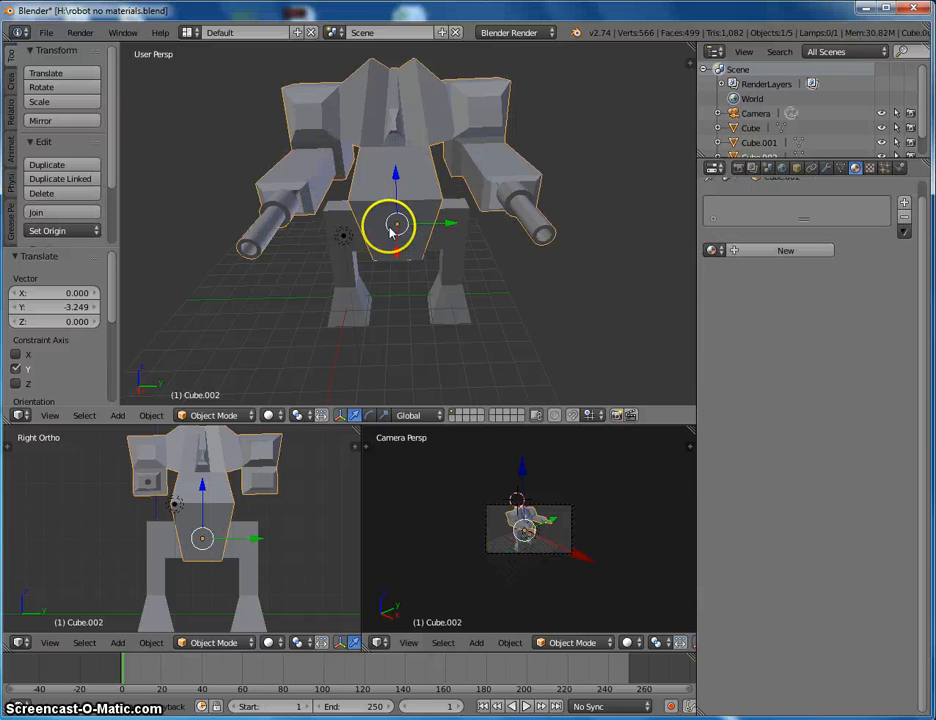
right_click(358, 218)
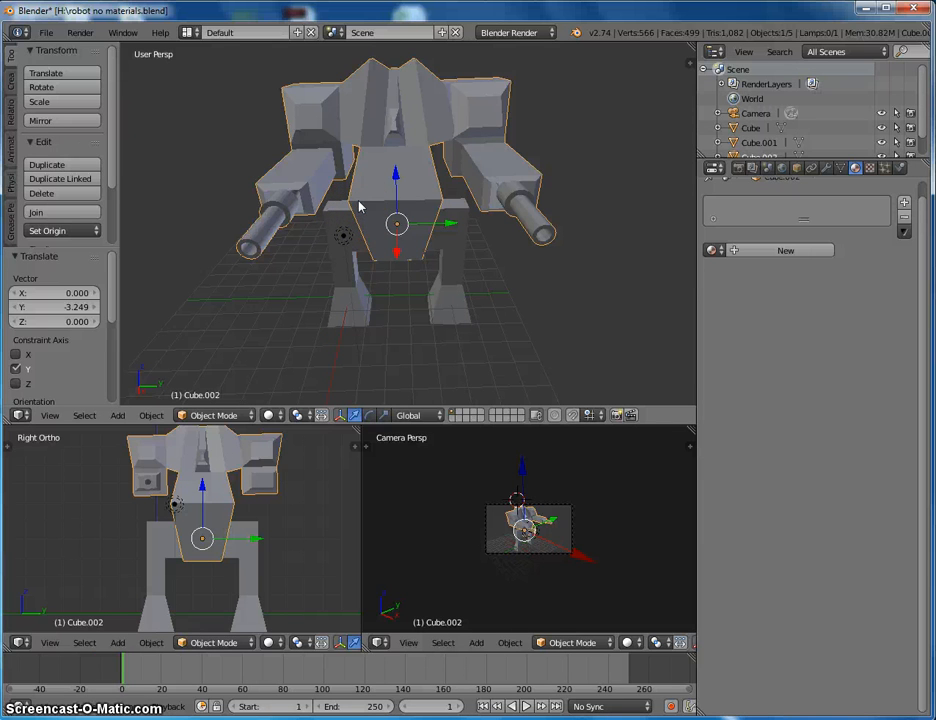
middle_drag(366, 152, 394, 151)
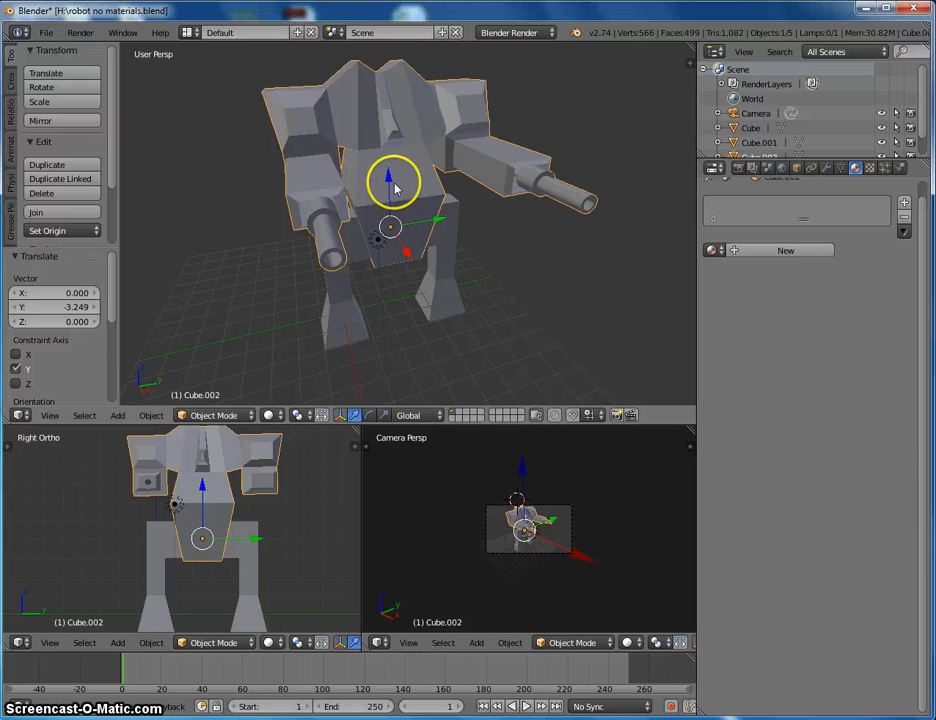
Step: Enter Edit Mode on the robot's upper body, inspect its front detail and select all of its faces
mouse_move(398, 172)
middle_down()
mouse_move(357, 165)
mouse_move(341, 144)
mouse_move(396, 148)
middle_up()
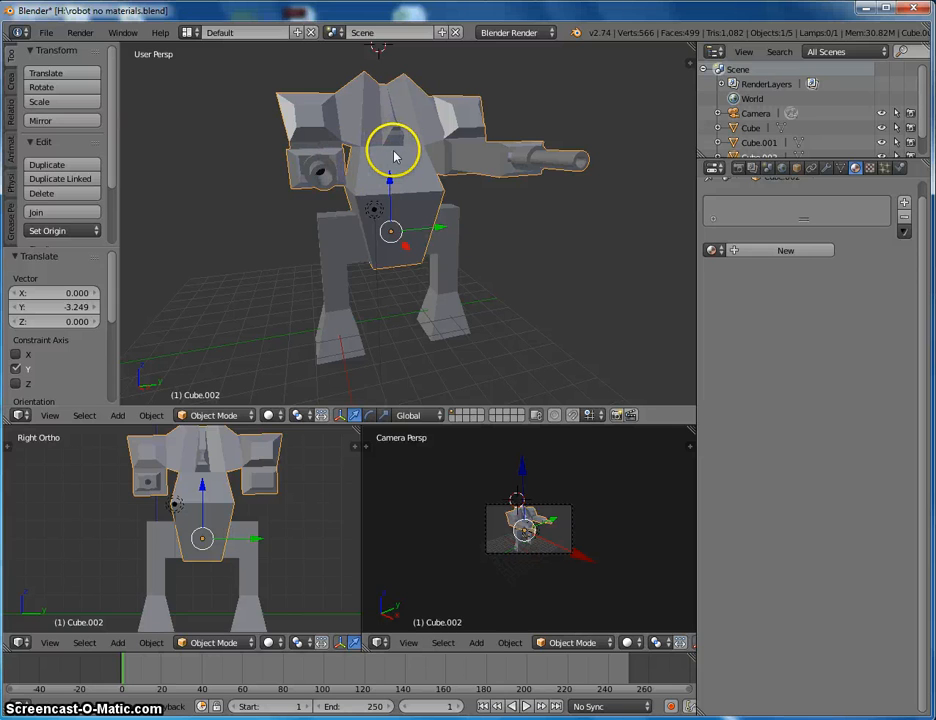
key(Tab)
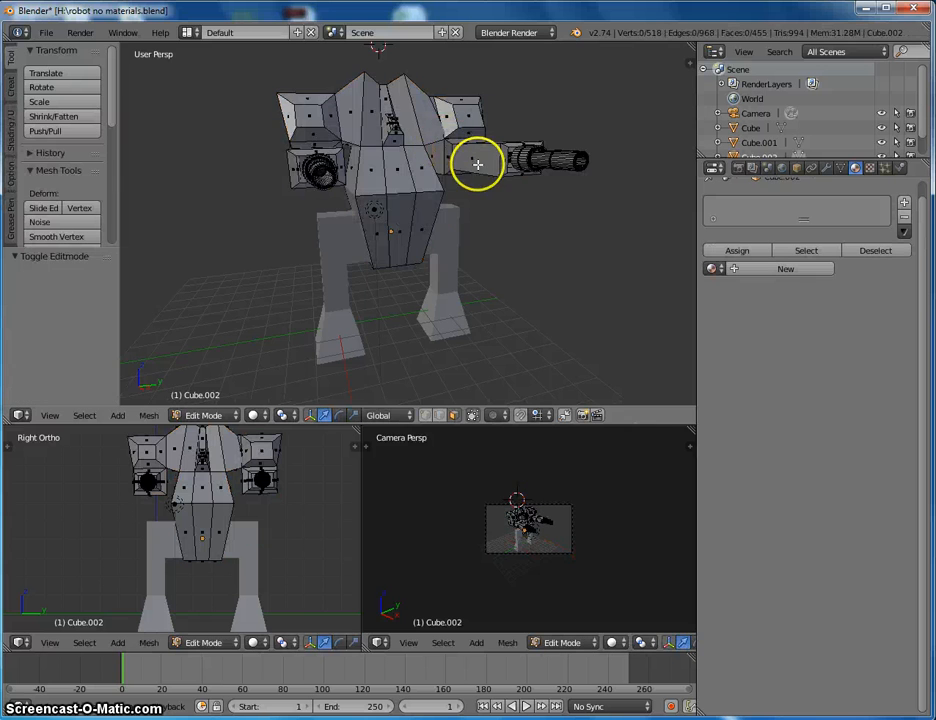
middle_drag(454, 187, 424, 184)
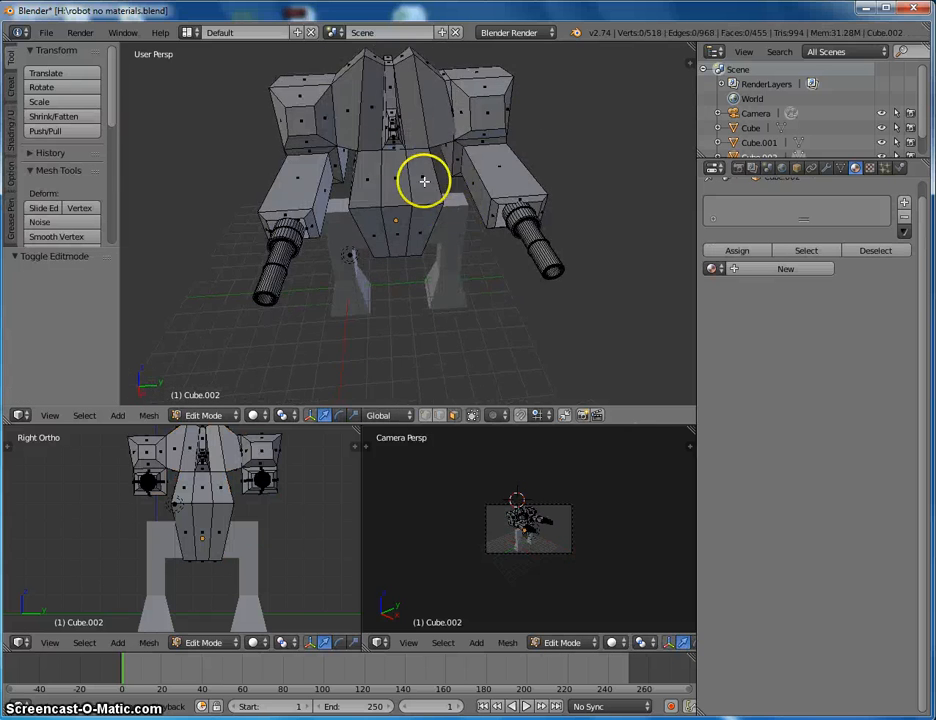
scroll(386, 126, up, 3)
mouse_move(385, 97)
middle_down()
mouse_move(403, 113)
mouse_move(383, 122)
middle_up()
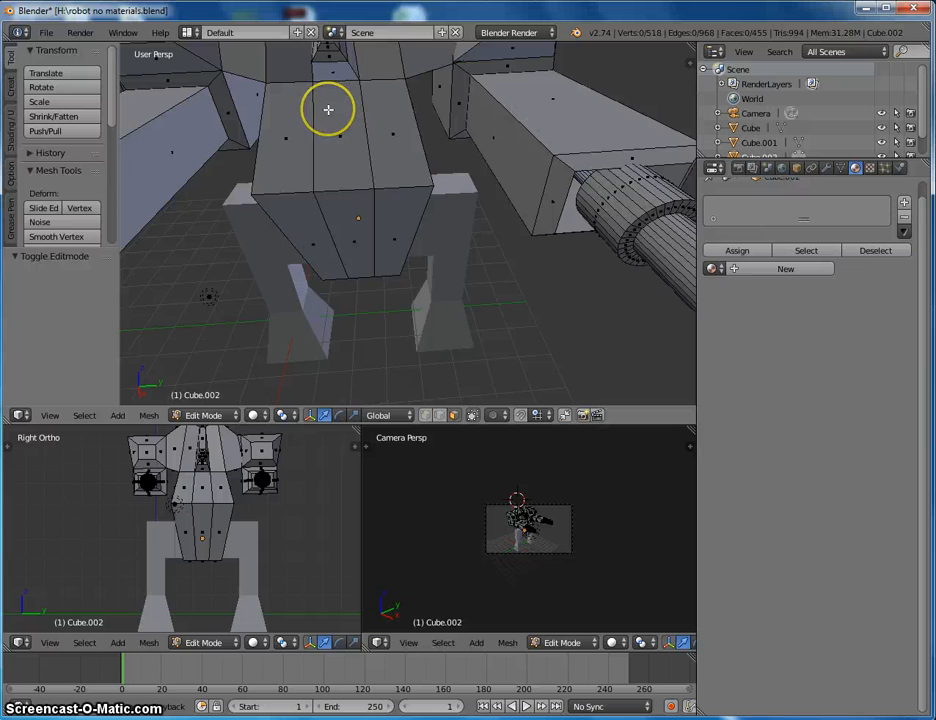
shift+middle_drag(328, 109, 328, 263)
scroll(328, 280, up, 4)
scroll(320, 290, down, 1)
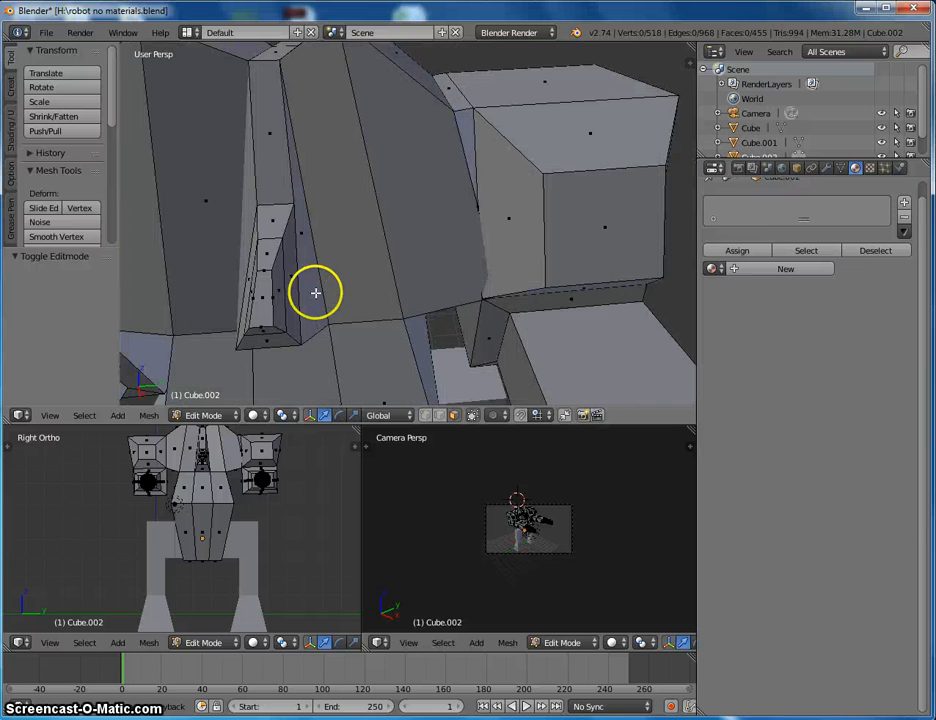
ctrl+scroll(328, 297, up, 2)
ctrl+scroll(324, 298, down, 6)
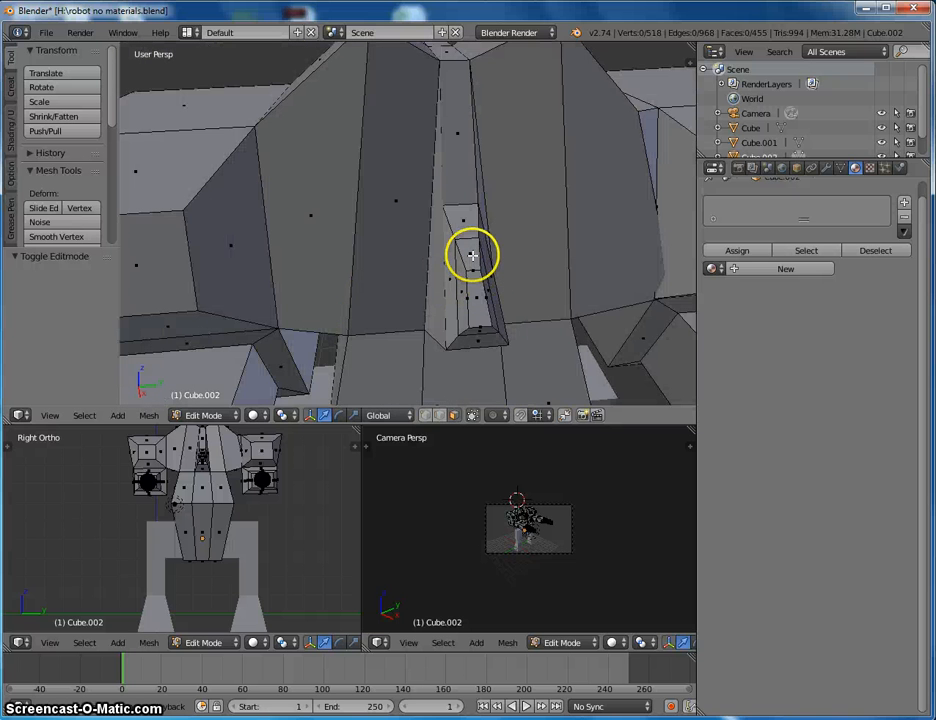
middle_drag(480, 281, 472, 247)
scroll(469, 259, down, 6)
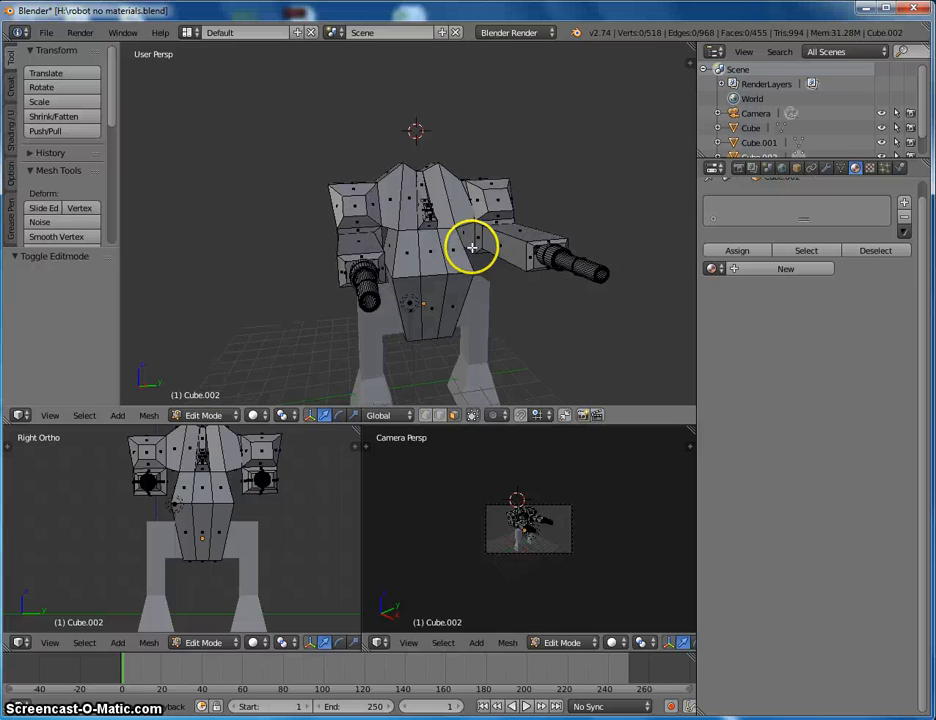
key(a)
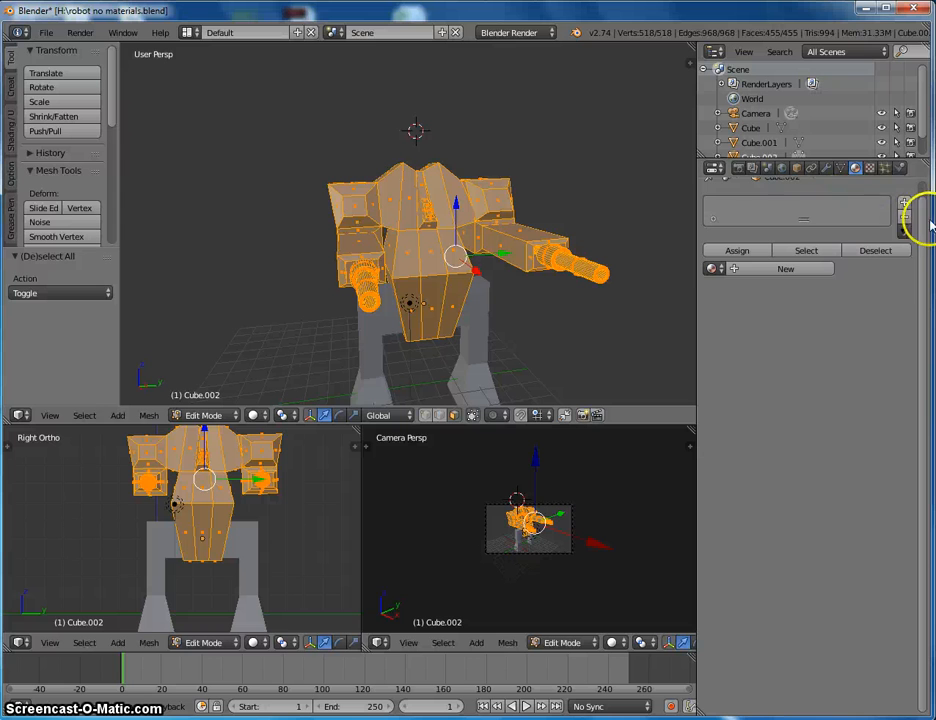
Step: Create a new material for the robot's upper body and name it Metal
scroll(925, 230, up, 1)
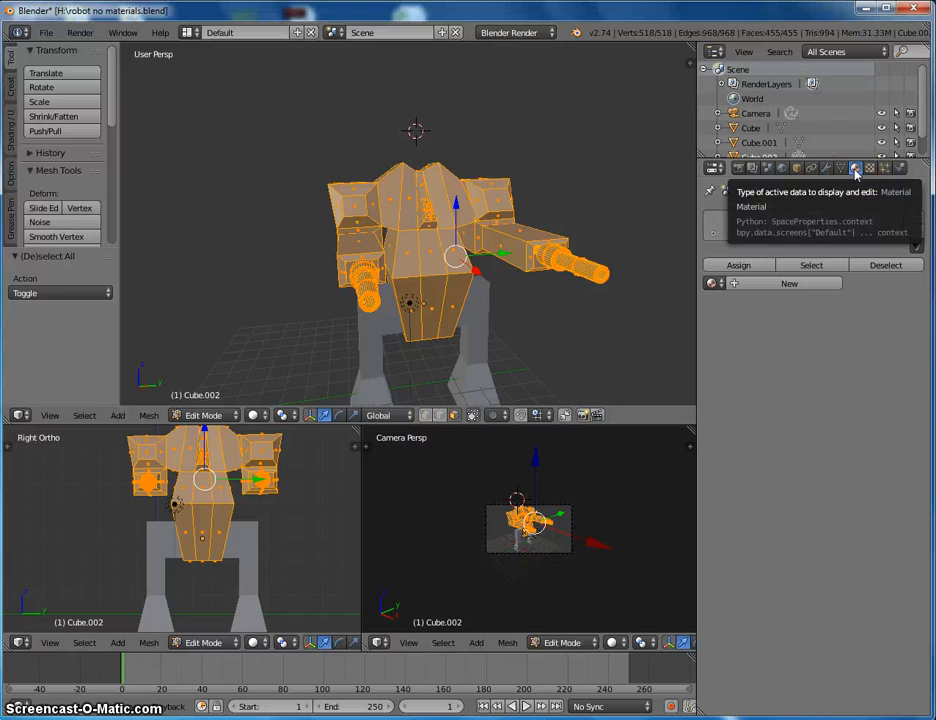
click(855, 170)
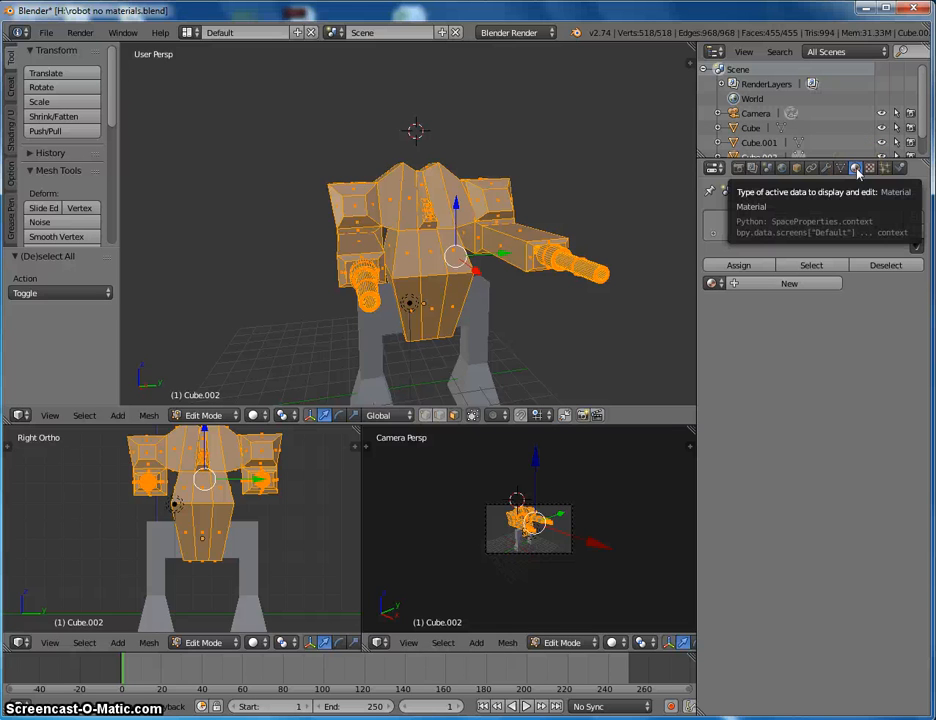
click(856, 172)
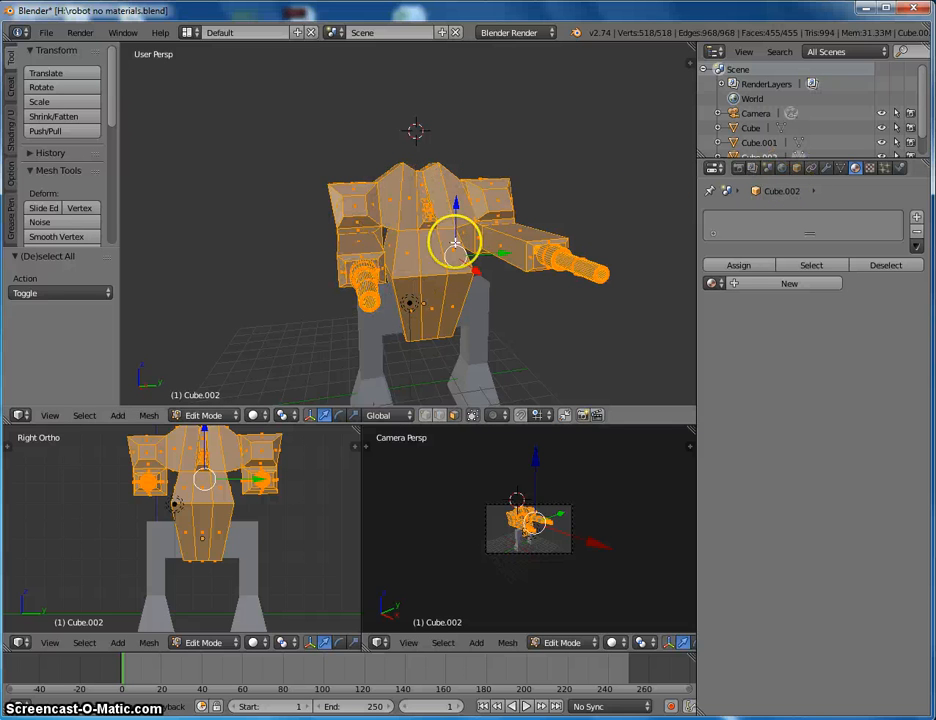
click(775, 286)
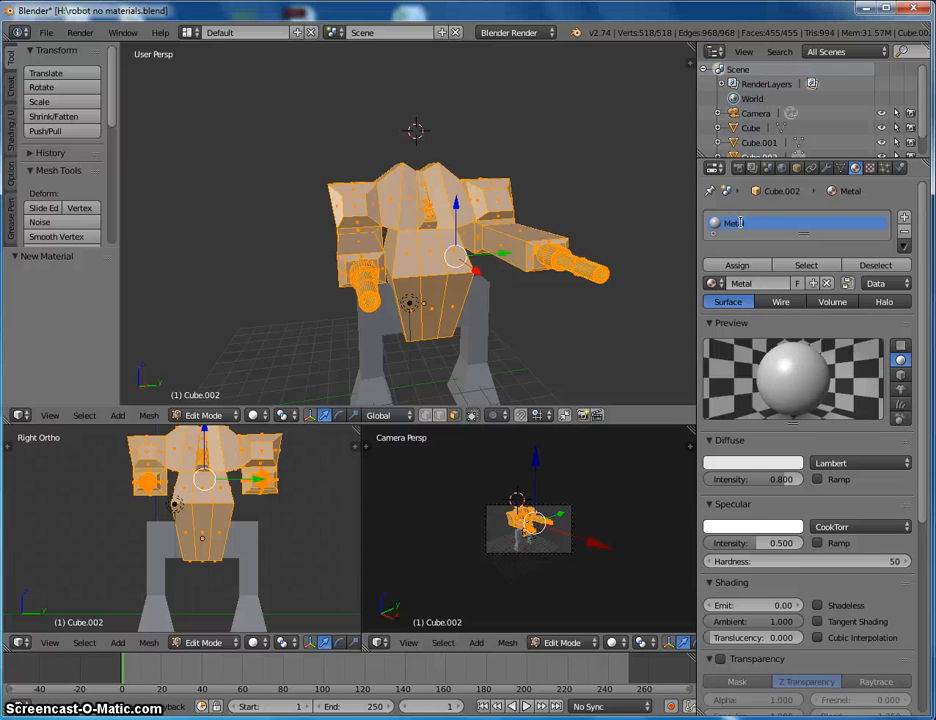
click(798, 312)
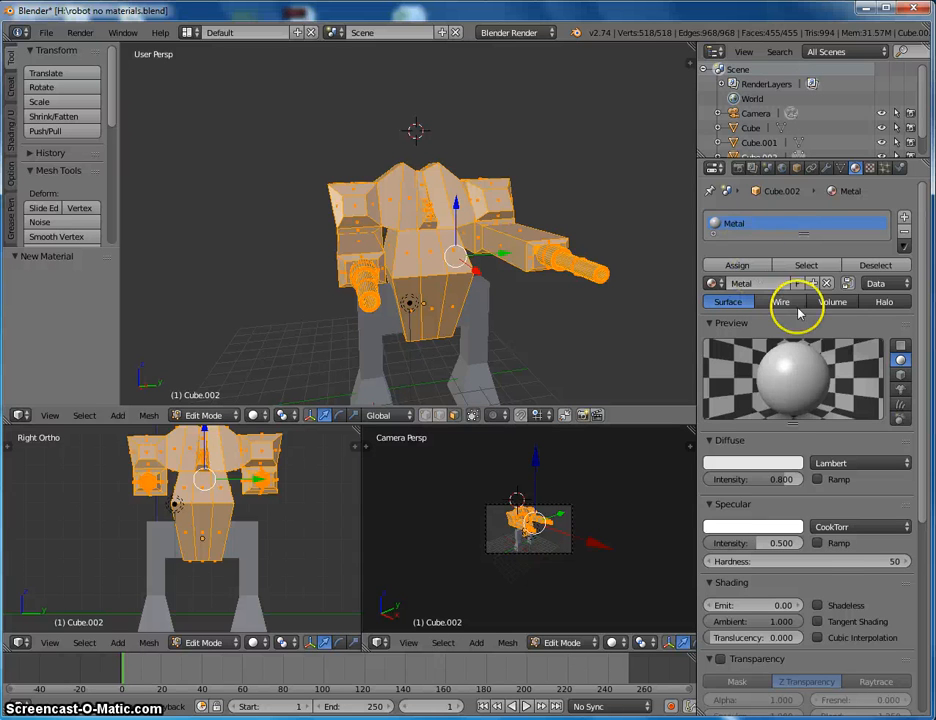
Step: Set the Metal material's diffuse colour to a pale blue and lower its diffuse intensity to 0.464
click(776, 463)
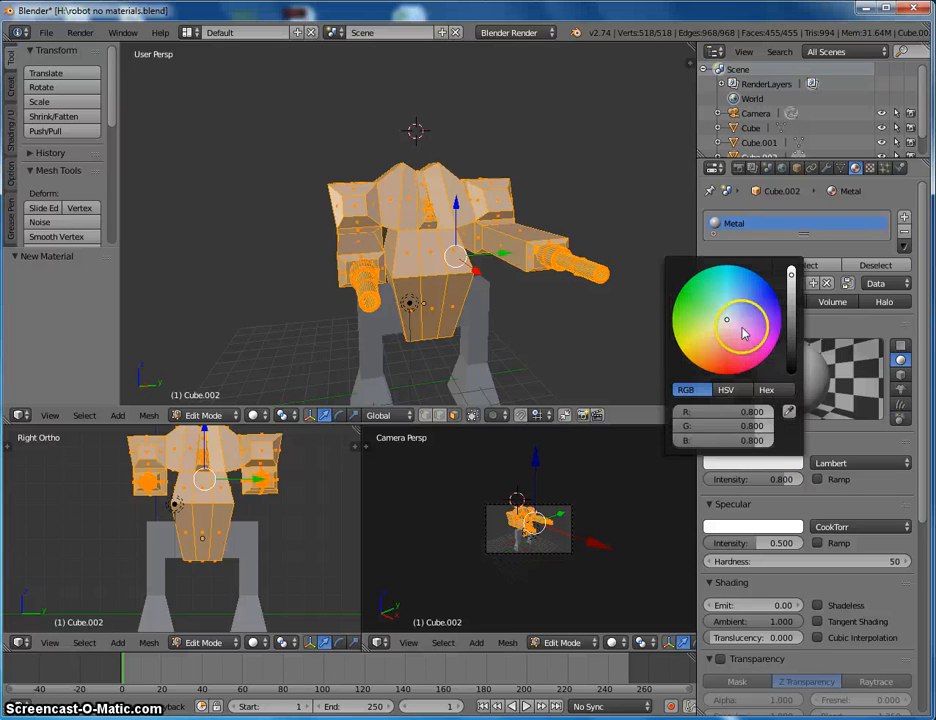
mouse_move(743, 334)
mouse_down()
mouse_move(758, 292)
mouse_move(776, 292)
mouse_up()
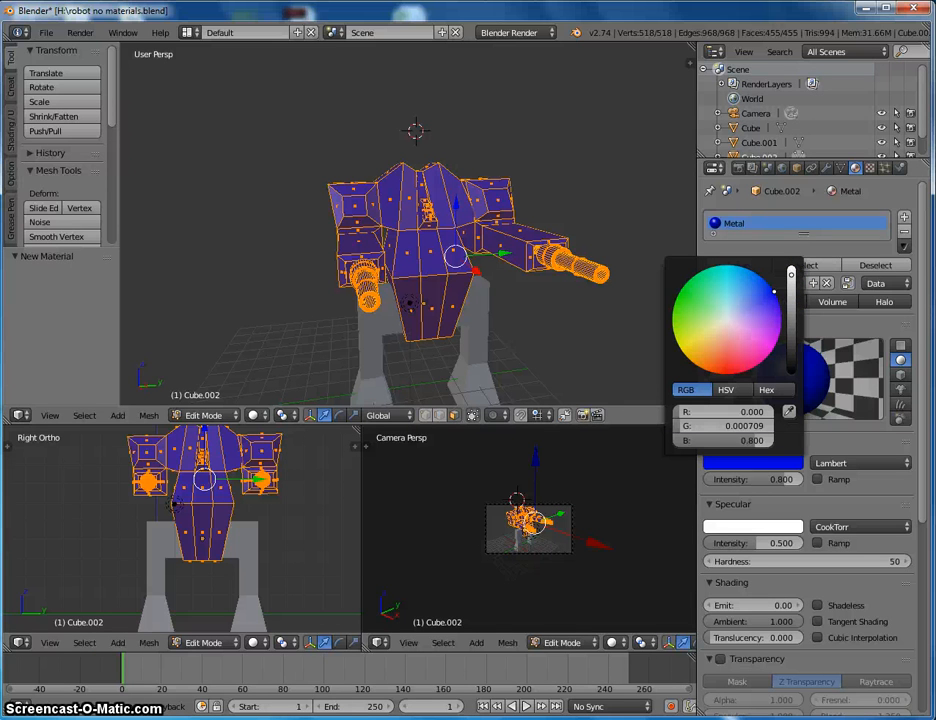
mouse_move(774, 291)
mouse_down()
mouse_move(762, 274)
mouse_move(725, 261)
mouse_move(681, 280)
mouse_move(676, 343)
mouse_move(731, 359)
mouse_move(777, 305)
mouse_move(772, 288)
mouse_move(742, 308)
mouse_up()
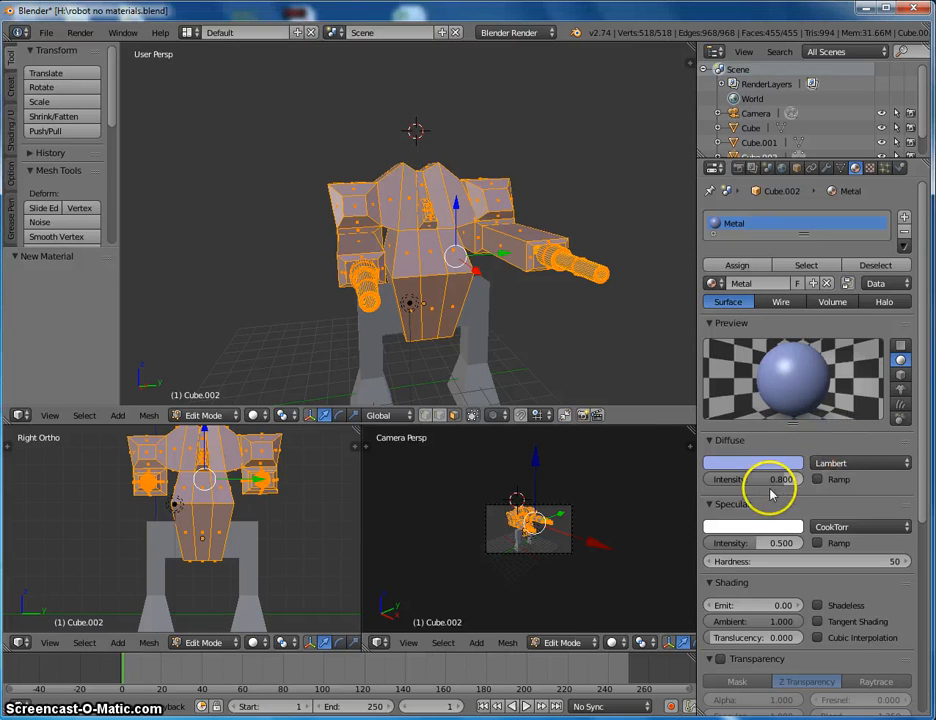
mouse_move(773, 480)
mouse_down()
mouse_move(698, 481)
mouse_move(752, 468)
mouse_up()
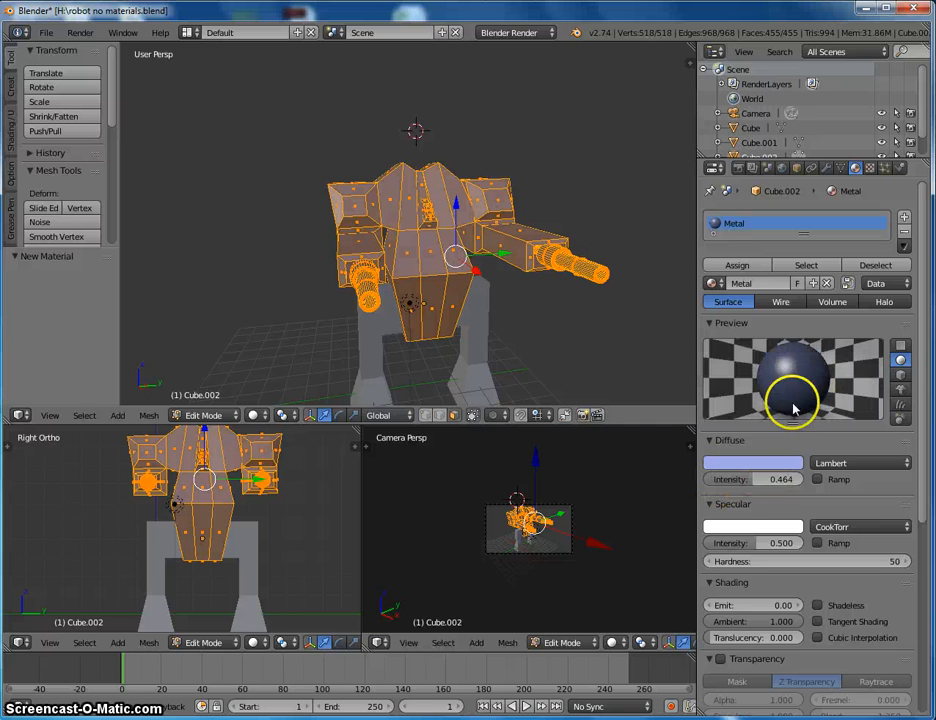
Step: Preview the Metal material on the monkey head and set its diffuse intensity to 0.425
click(900, 375)
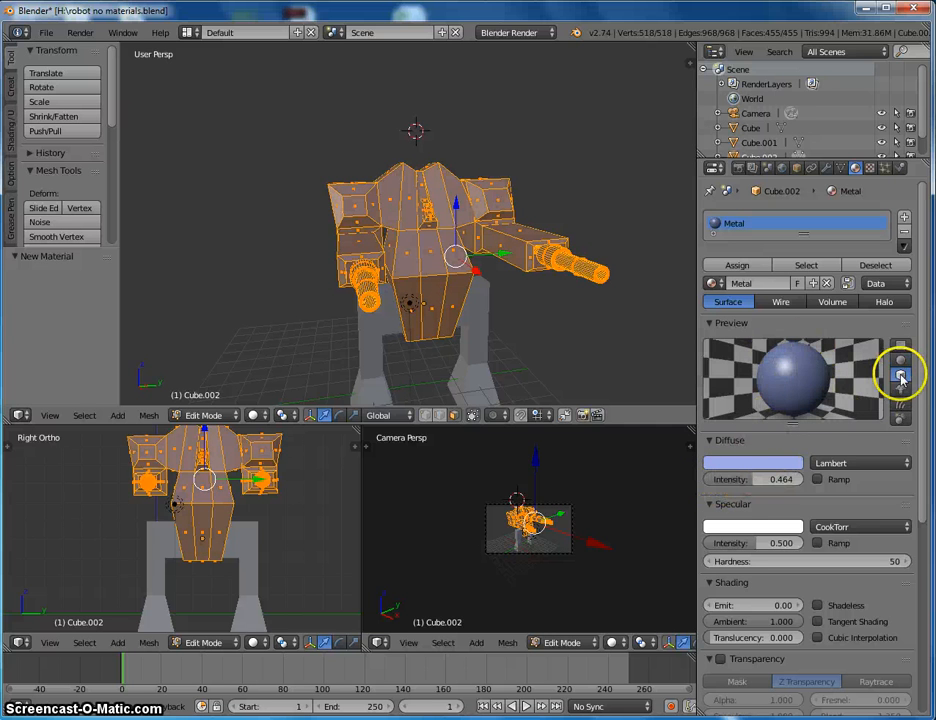
click(901, 347)
click(901, 405)
click(898, 392)
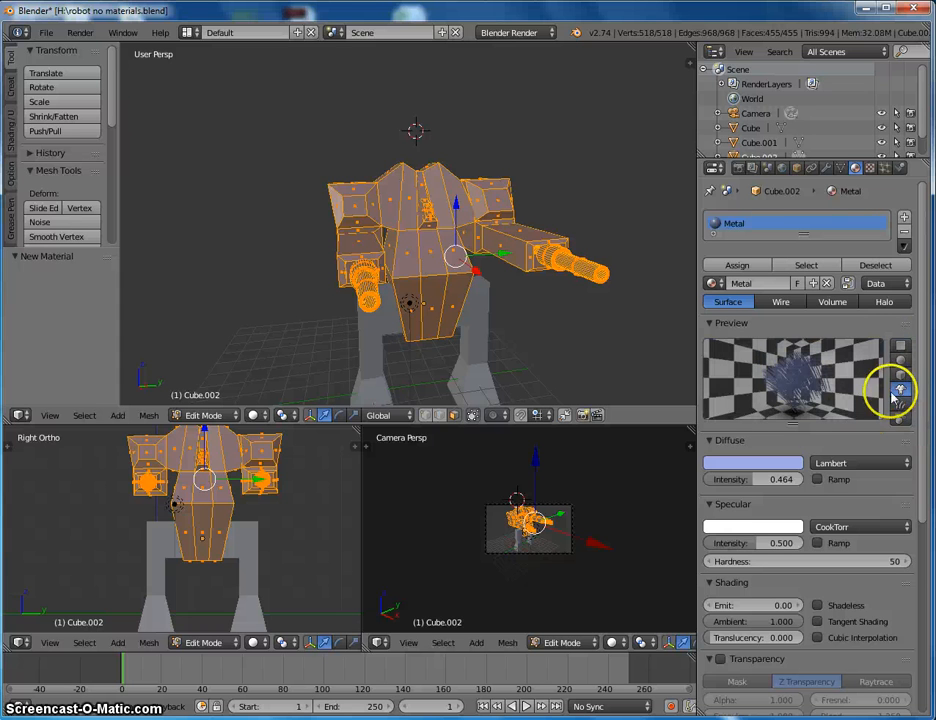
mouse_move(740, 464)
mouse_down()
mouse_move(771, 463)
mouse_move(765, 477)
mouse_move(786, 480)
mouse_move(746, 490)
mouse_move(744, 476)
mouse_up()
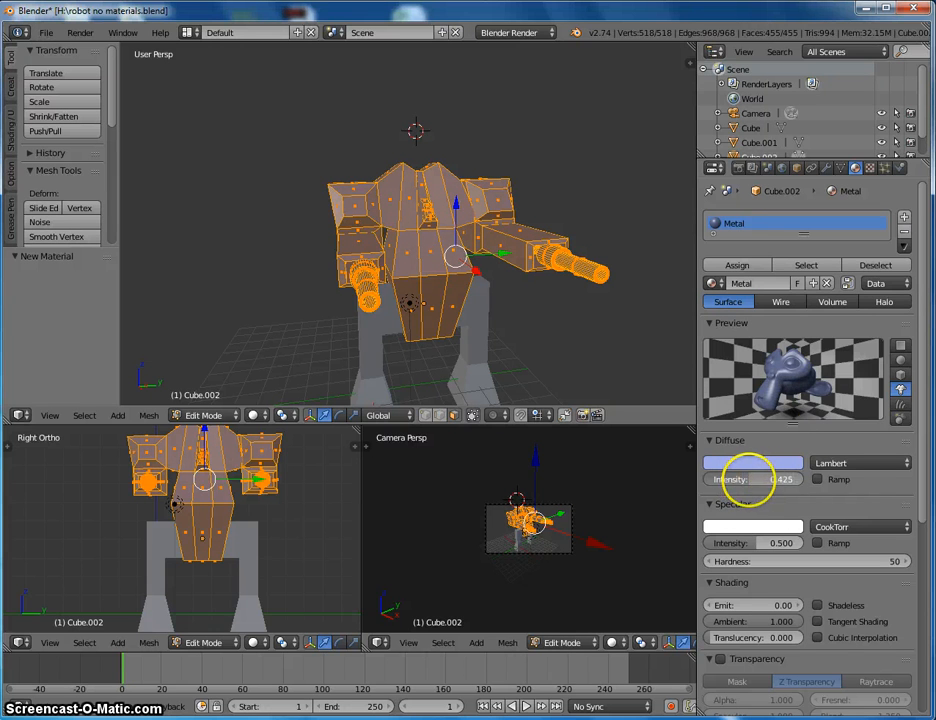
Step: Try the Fresnel, Minnaert, Toon and Oren-Nayar diffuse shaders on the Metal material and return to Lambert
click(858, 462)
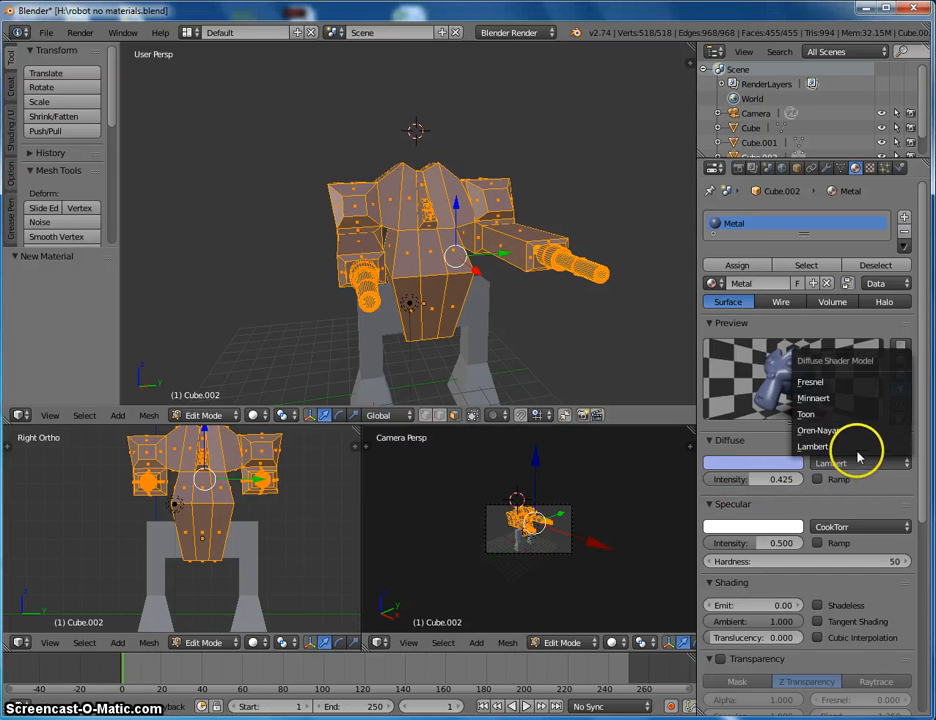
click(824, 383)
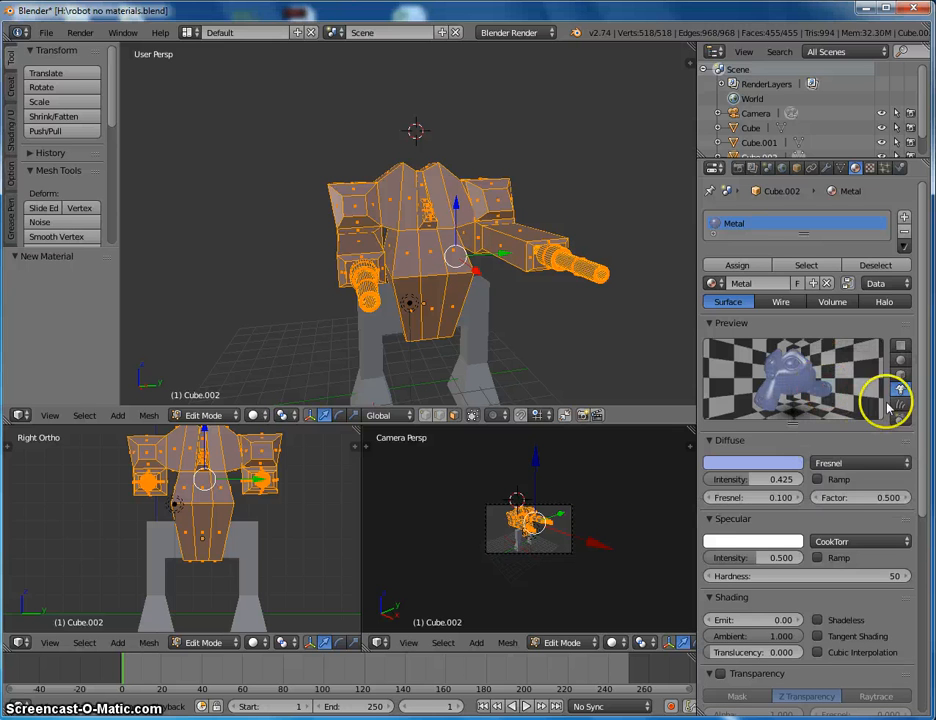
click(888, 463)
click(834, 400)
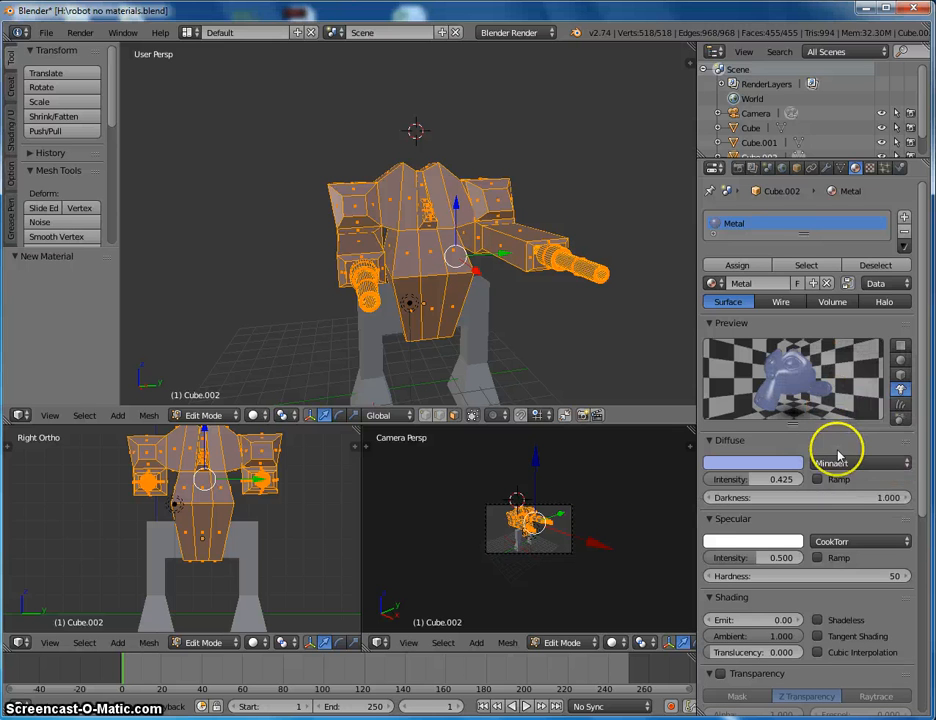
click(845, 463)
click(840, 420)
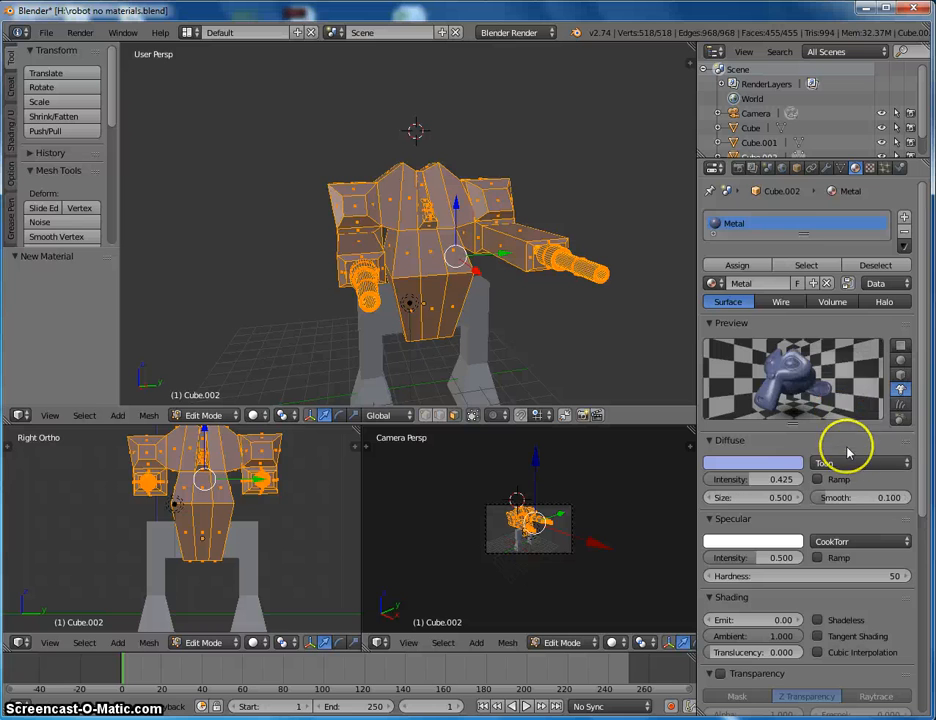
click(847, 460)
click(849, 432)
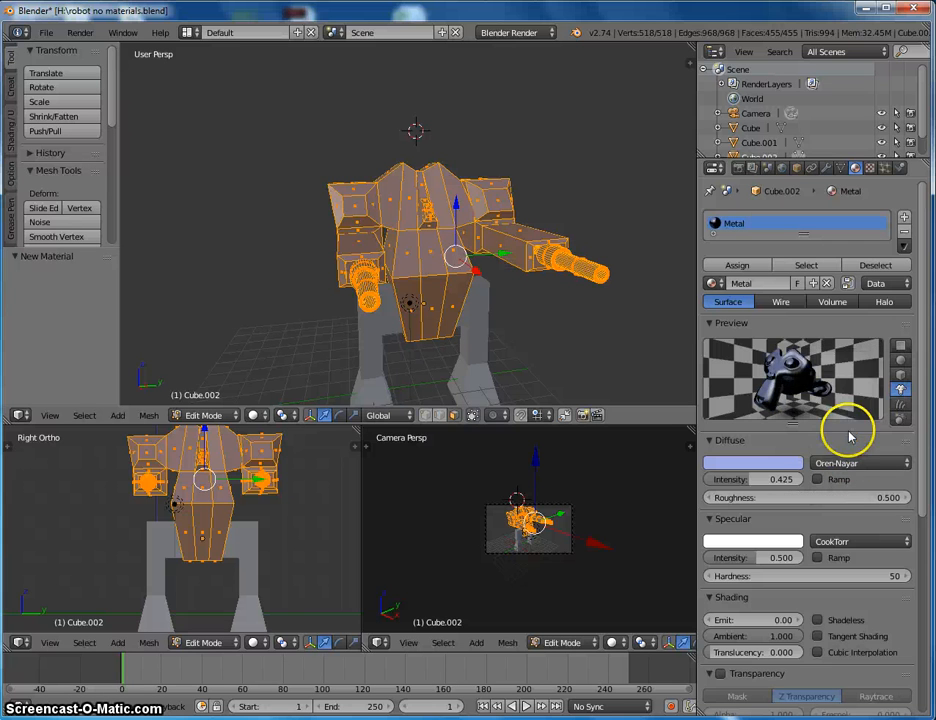
click(851, 461)
click(851, 446)
Step: Try the extremes of the Metal material's specular intensity and set it to 0.695
scroll(853, 443, down, 3)
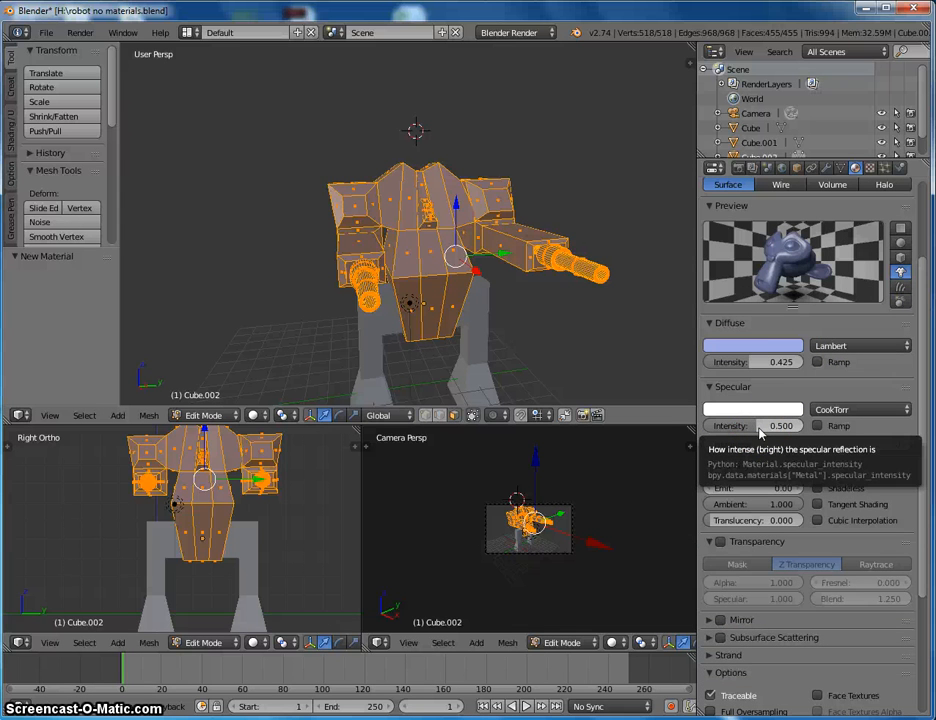
drag(756, 428, 886, 411)
drag(829, 425, 696, 424)
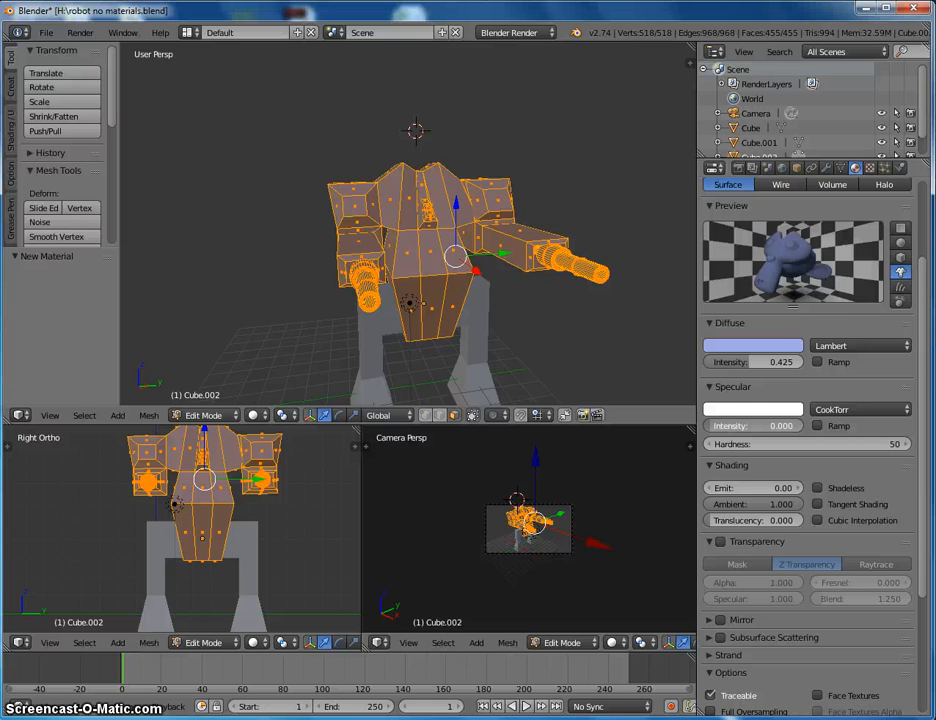
drag(722, 424, 880, 423)
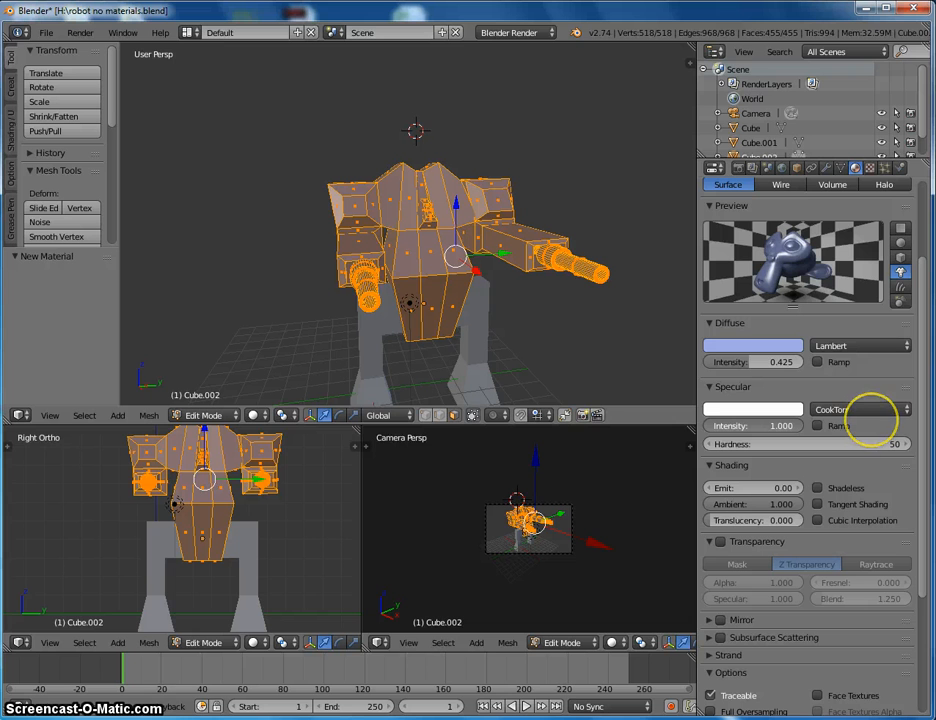
drag(842, 422, 772, 412)
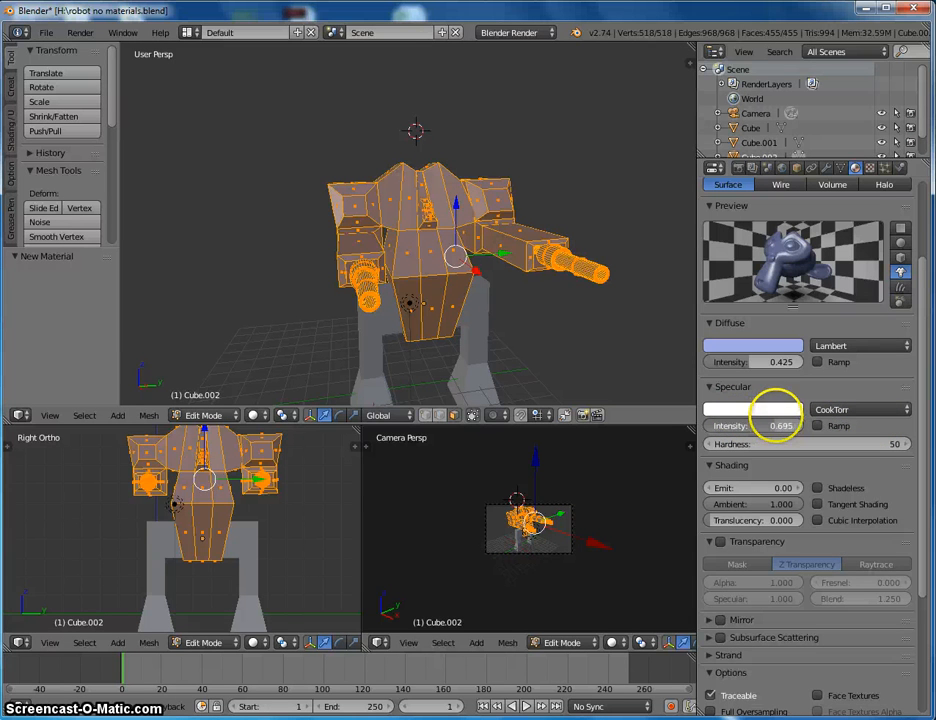
Step: Try the Phong, Toon and WardIso specular shaders on the Metal material and return to CookTorr
click(843, 410)
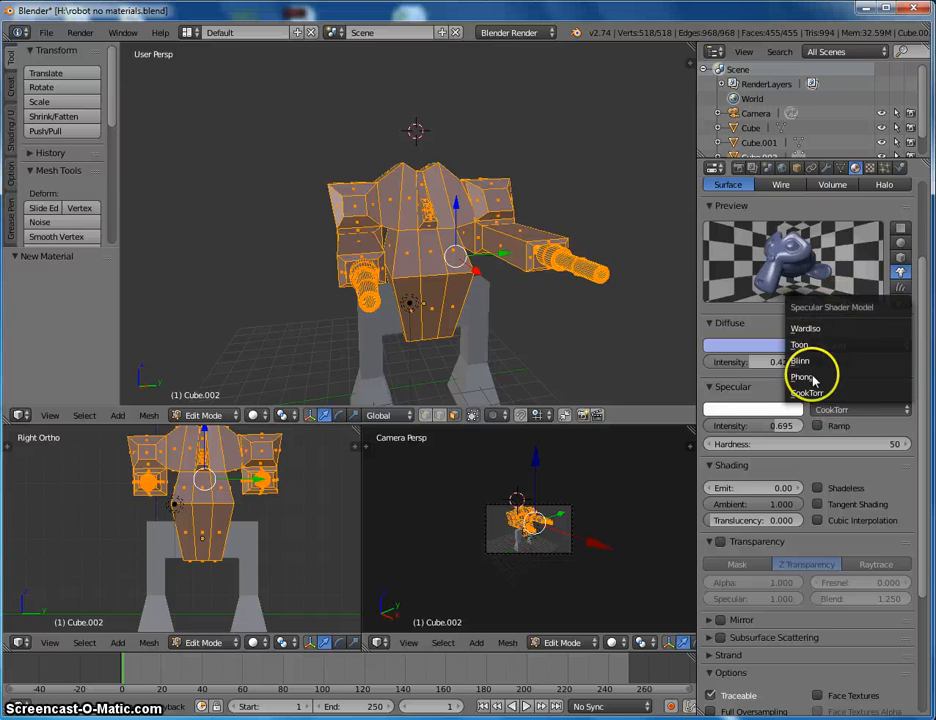
click(806, 377)
click(852, 409)
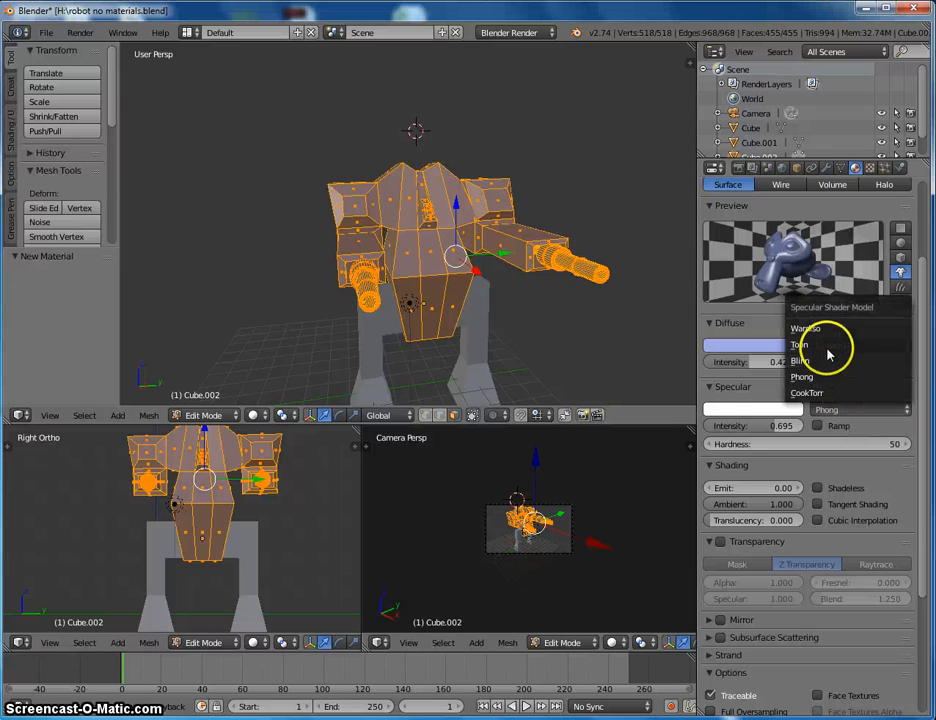
click(826, 346)
click(842, 406)
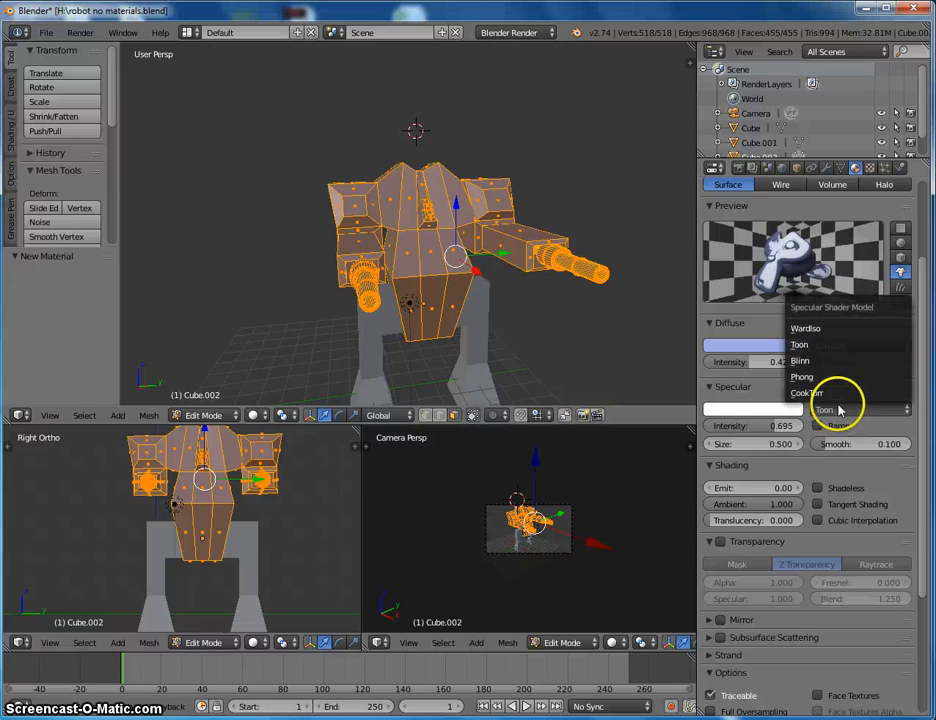
click(818, 328)
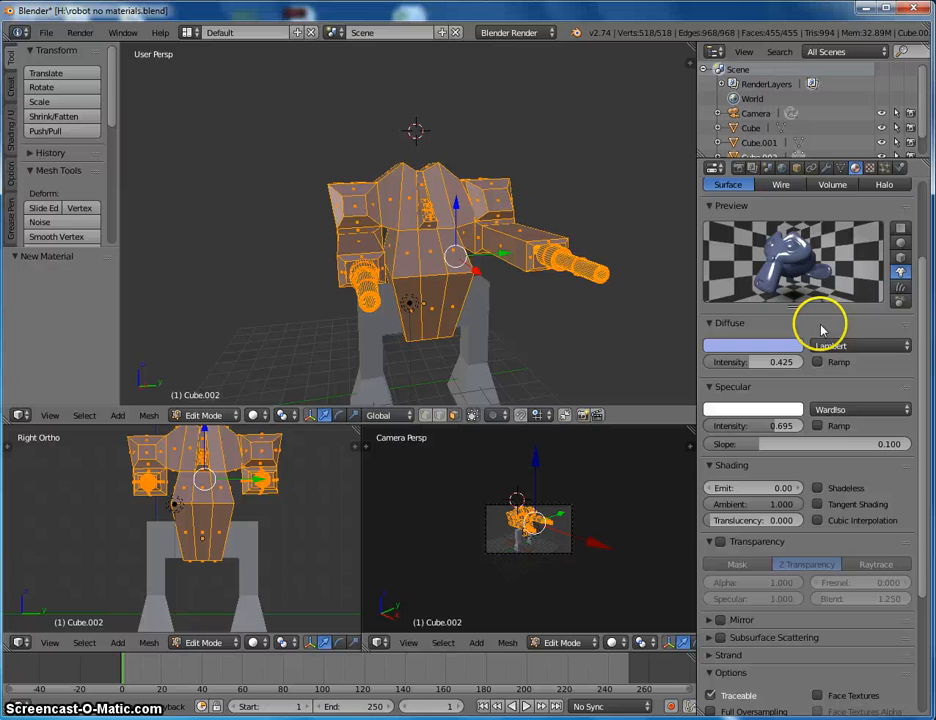
click(815, 412)
click(822, 390)
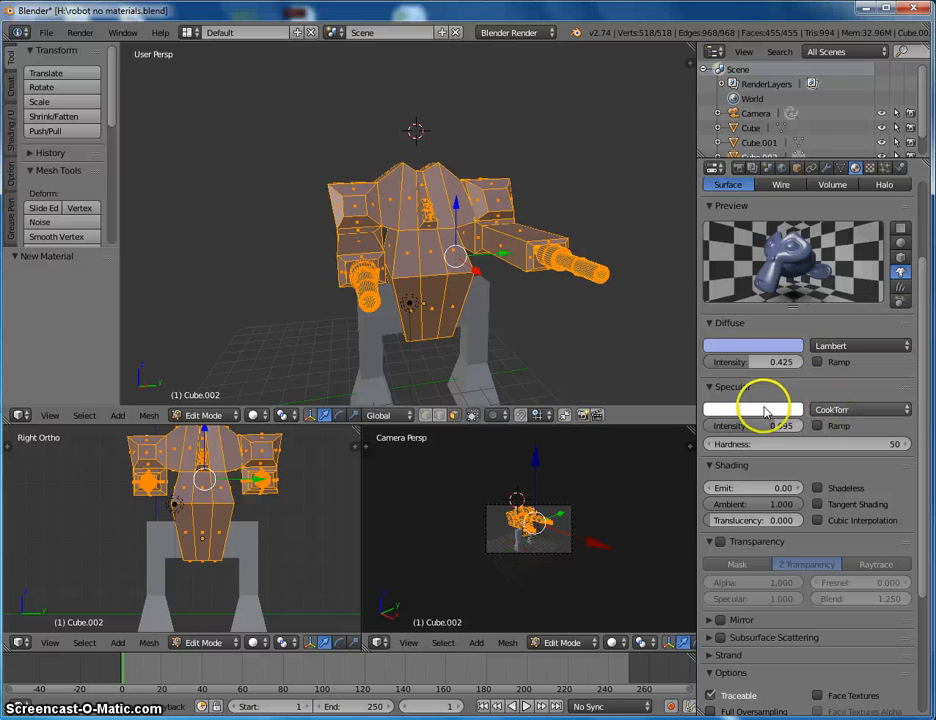
mouse_move(766, 412)
mouse_down()
mouse_move(786, 413)
mouse_move(792, 428)
mouse_move(777, 427)
mouse_up()
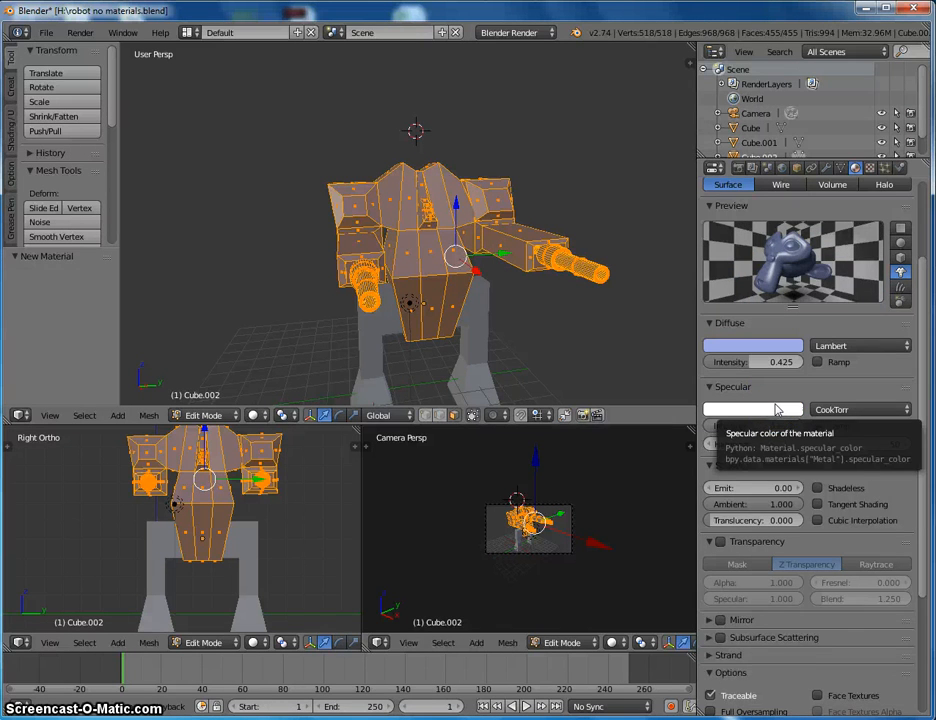
Step: Try an emit value of 2.00 in the Metal material's shading and set it back to 0
scroll(776, 409, down, 2)
scroll(776, 408, up, 2)
scroll(767, 366, down, 2)
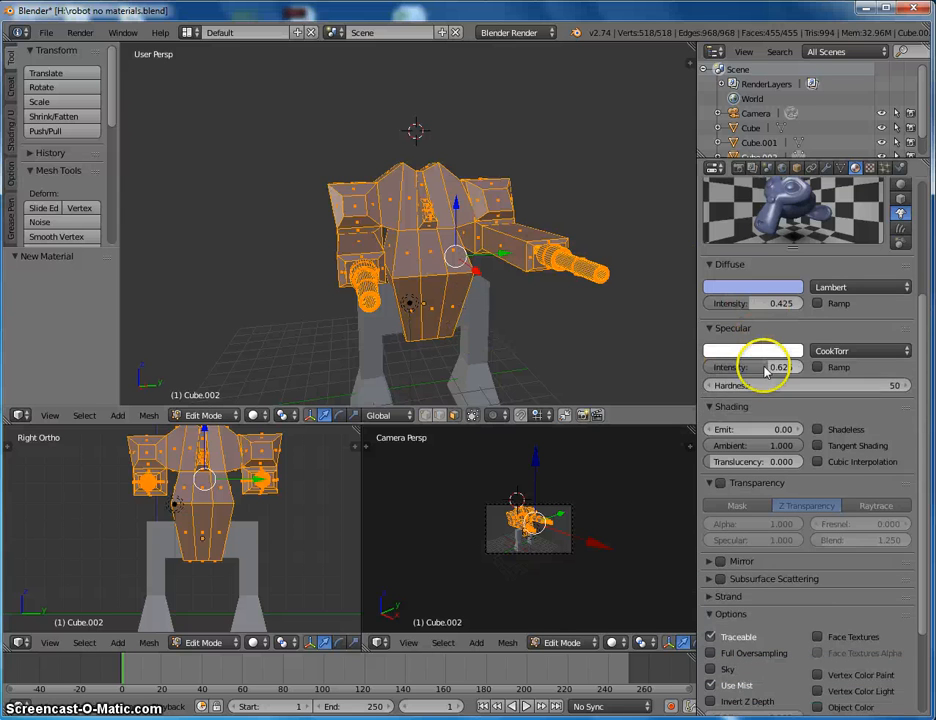
scroll(790, 425, down, 1)
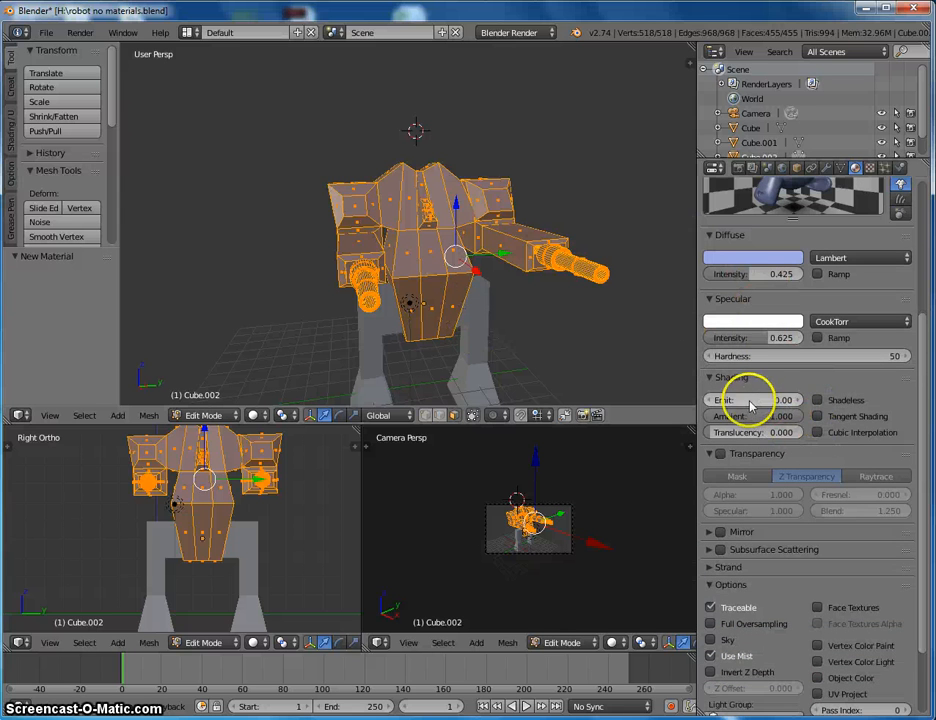
click(789, 399)
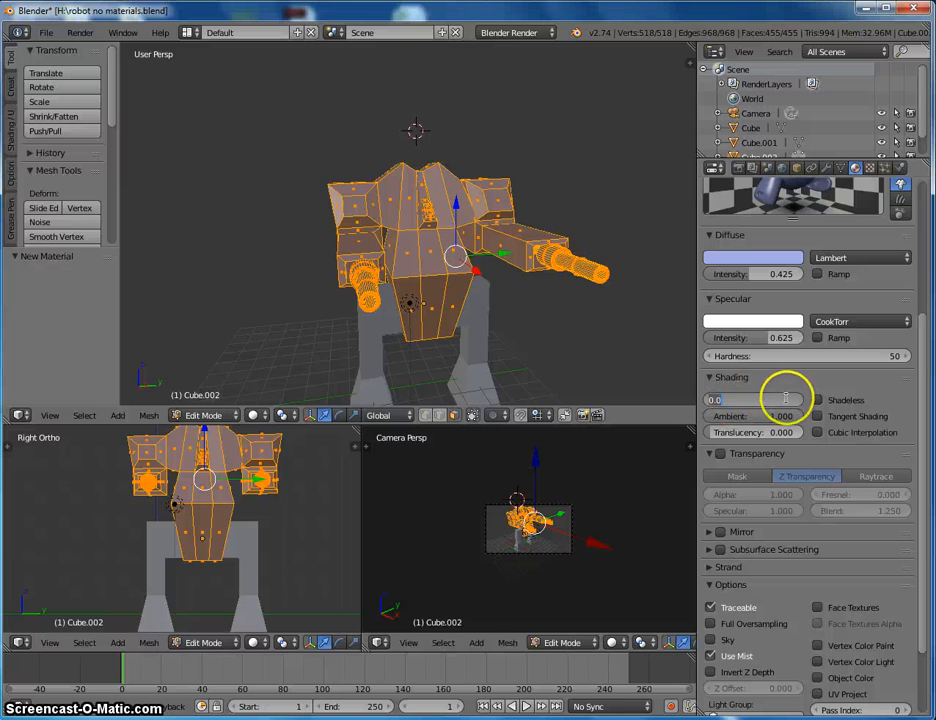
click(786, 398)
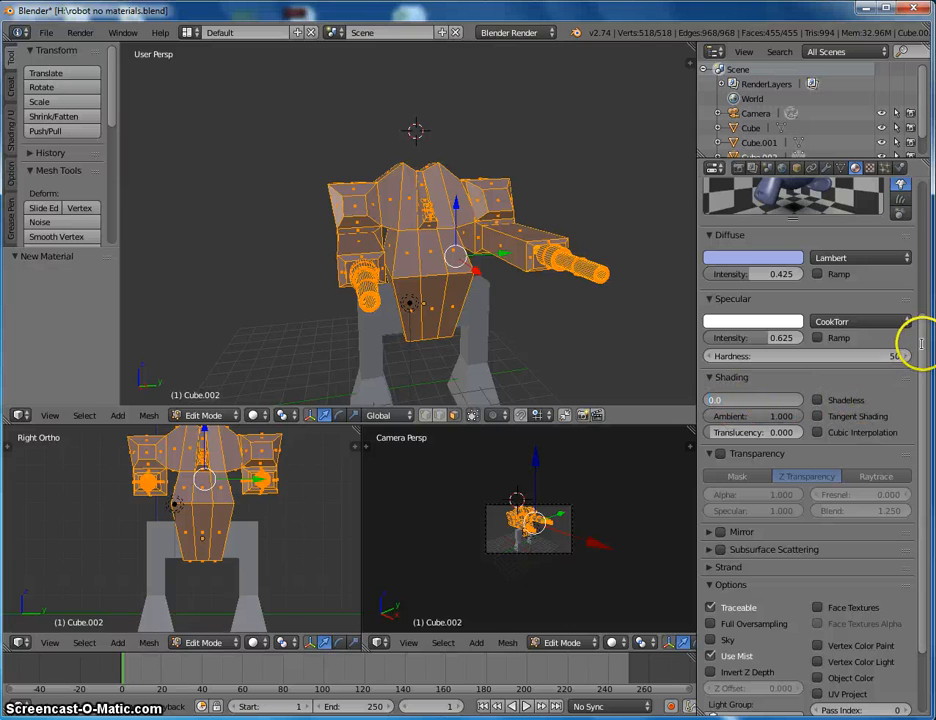
scroll(911, 328, up, 1)
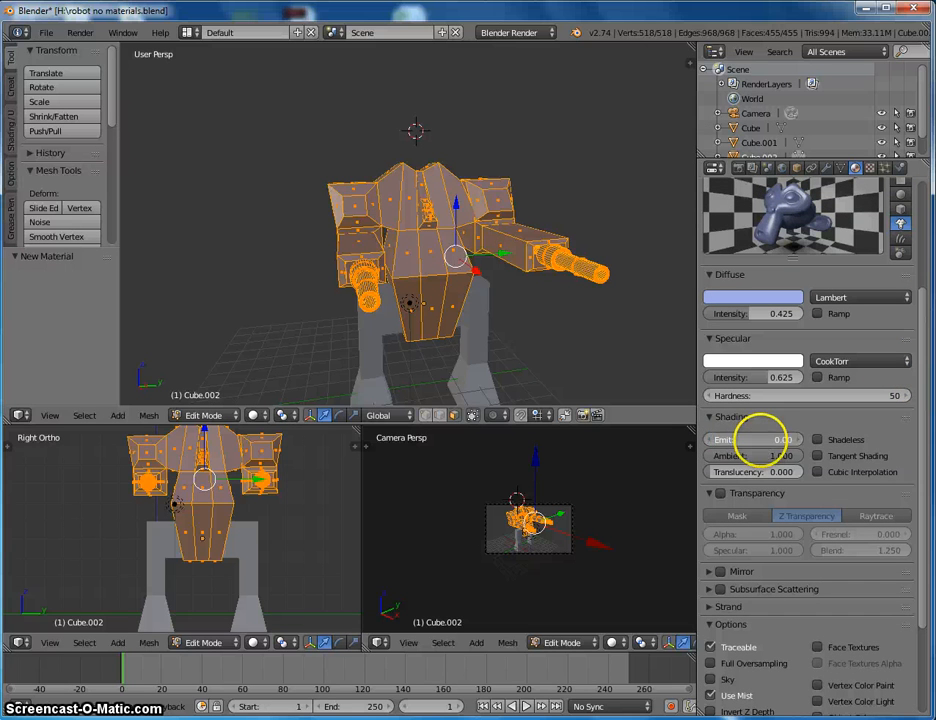
click(794, 439)
text(2)
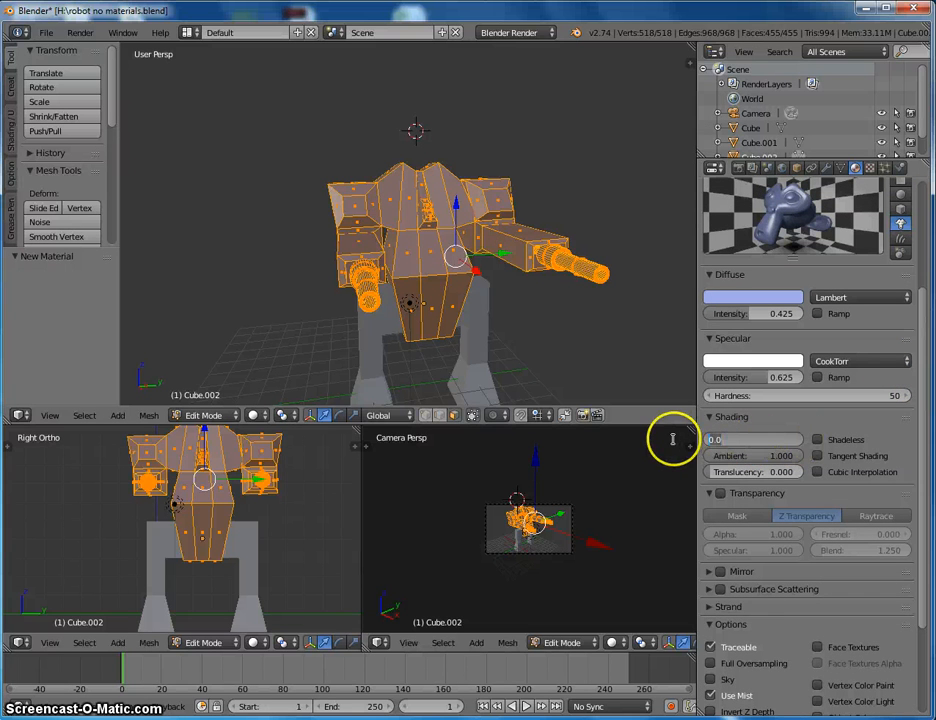
key(Return)
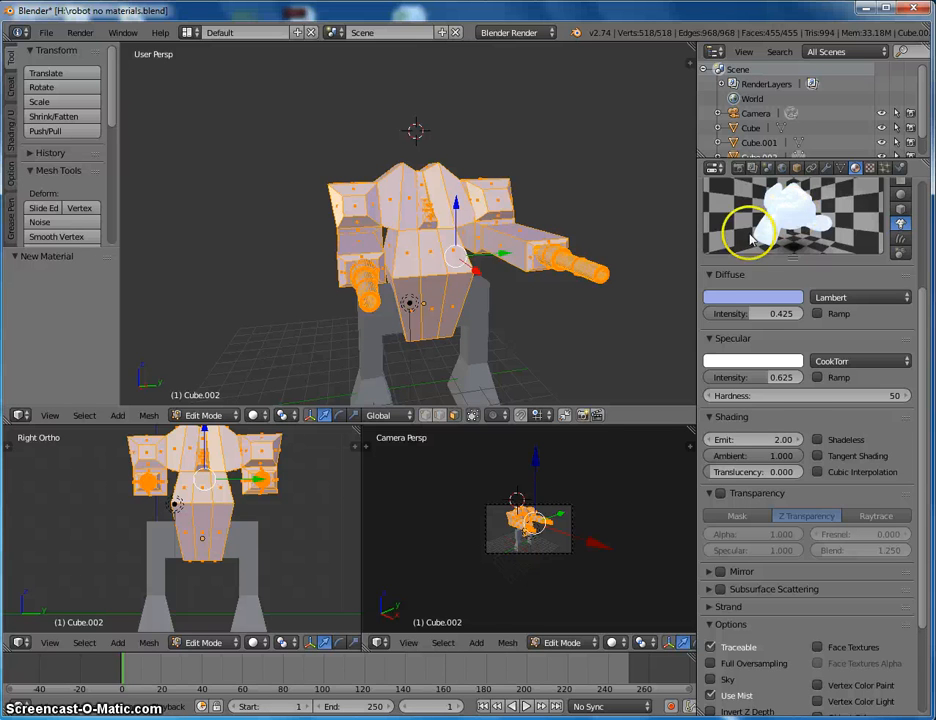
click(794, 440)
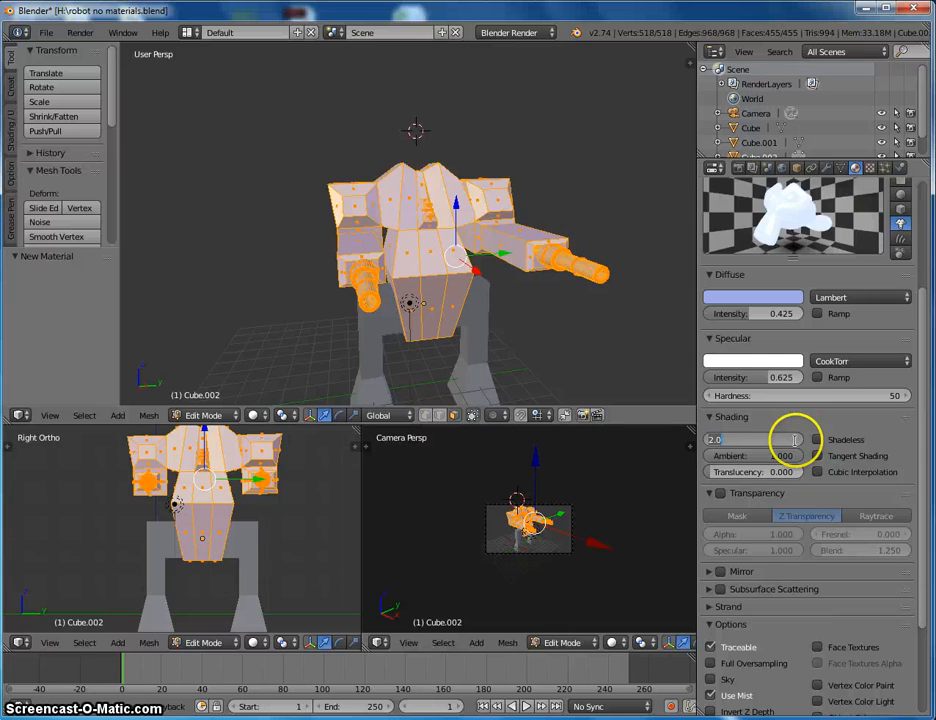
text(0)
key(Return)
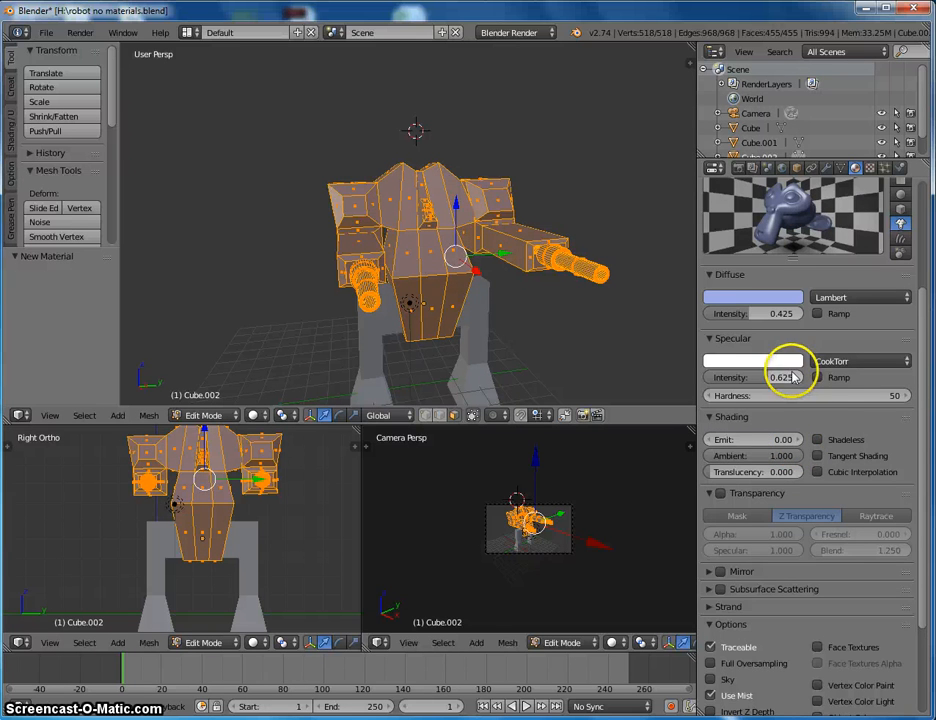
Step: Try Z Transparency on the Metal material with alpha 0.516, restore alpha to 1.000 and turn transparency off
scroll(715, 447, down, 2)
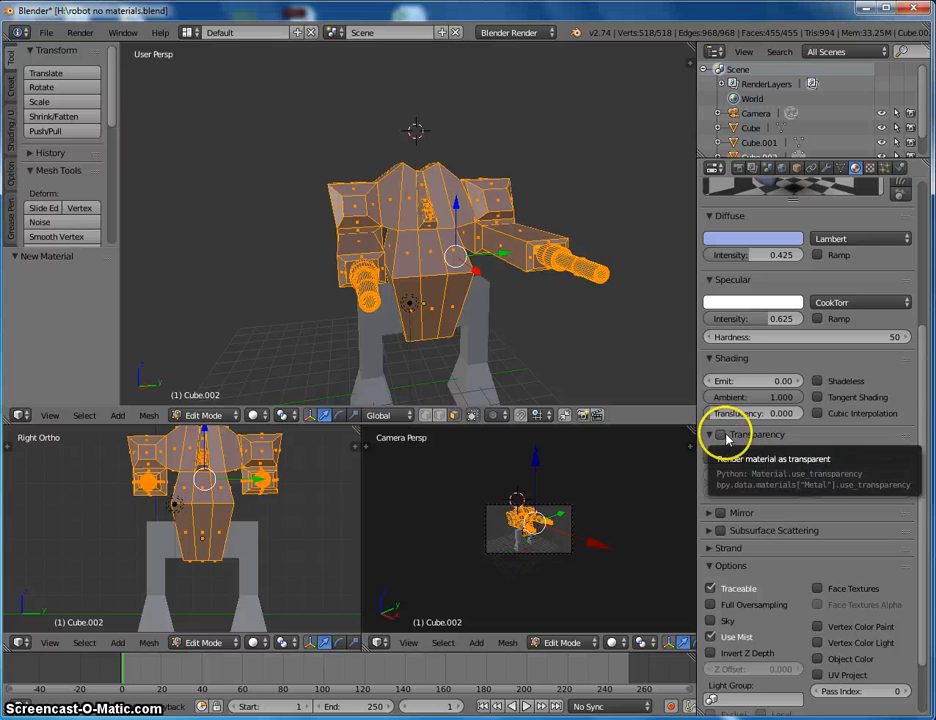
click(720, 435)
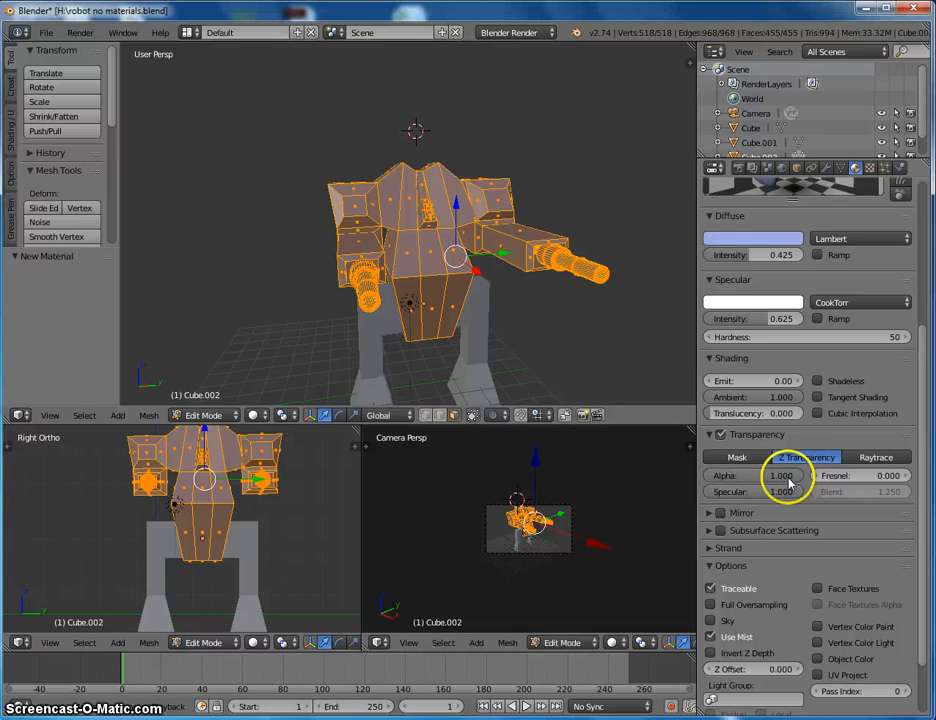
drag(789, 483, 741, 482)
scroll(822, 411, up, 3)
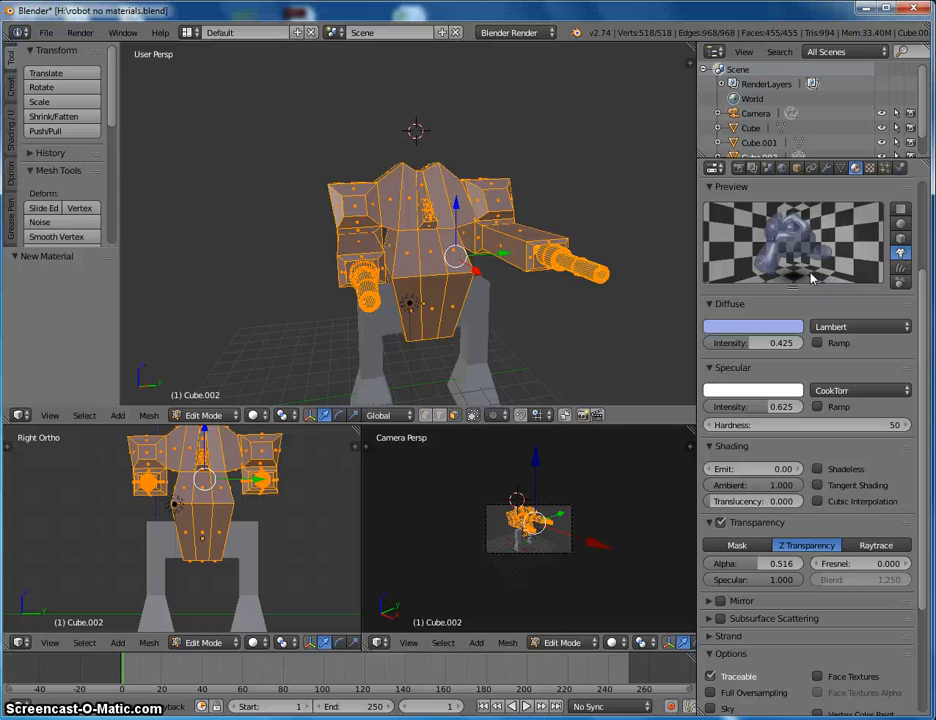
drag(770, 566, 794, 560)
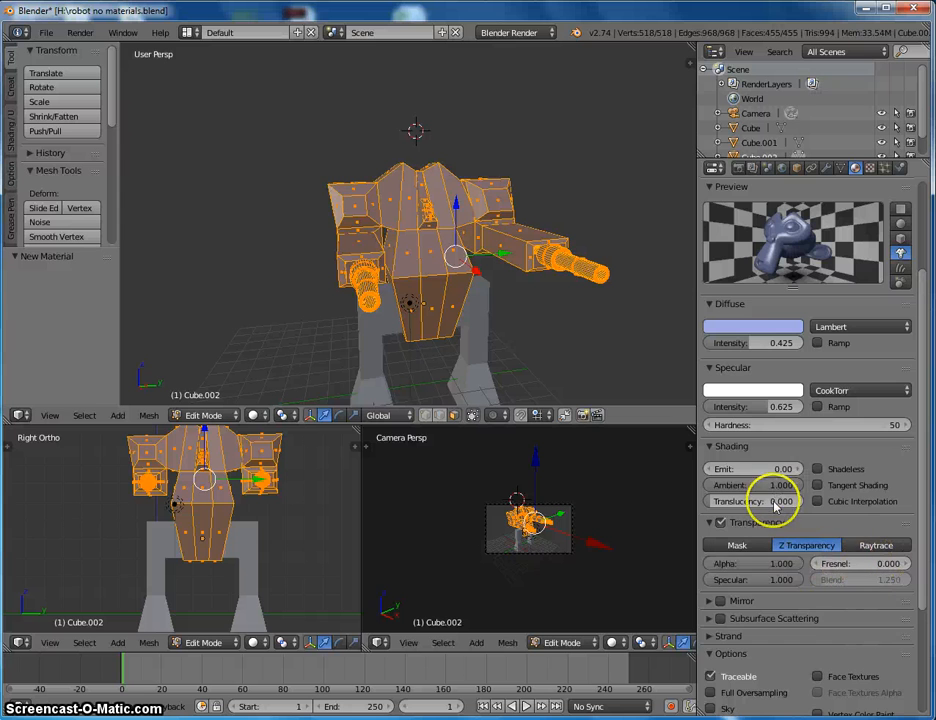
scroll(779, 545, down, 2)
scroll(745, 530, down, 1)
click(712, 513)
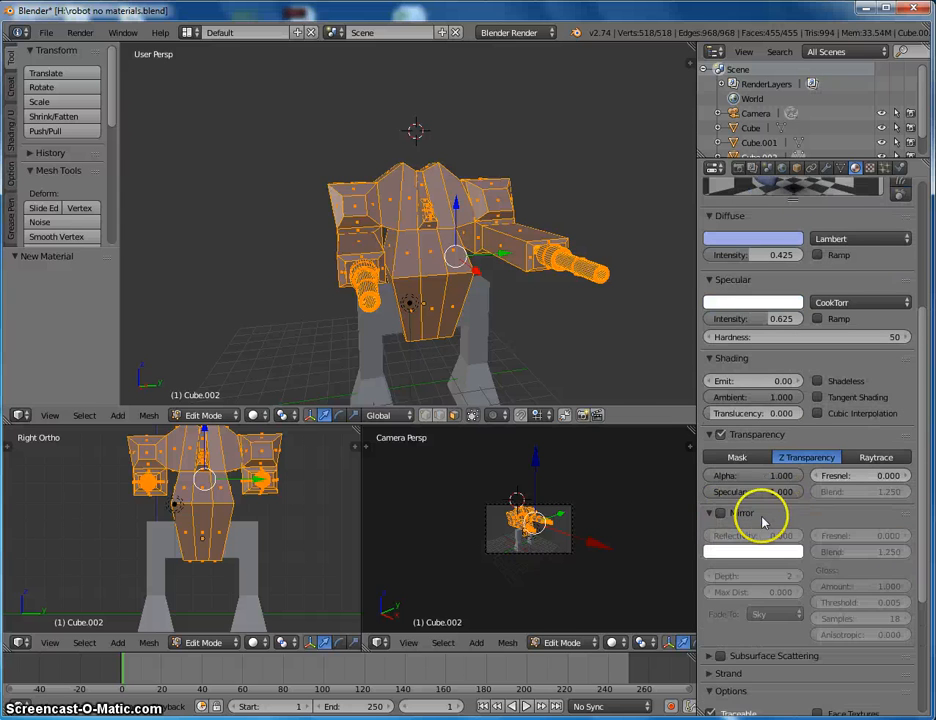
scroll(765, 522, down, 2)
click(720, 376)
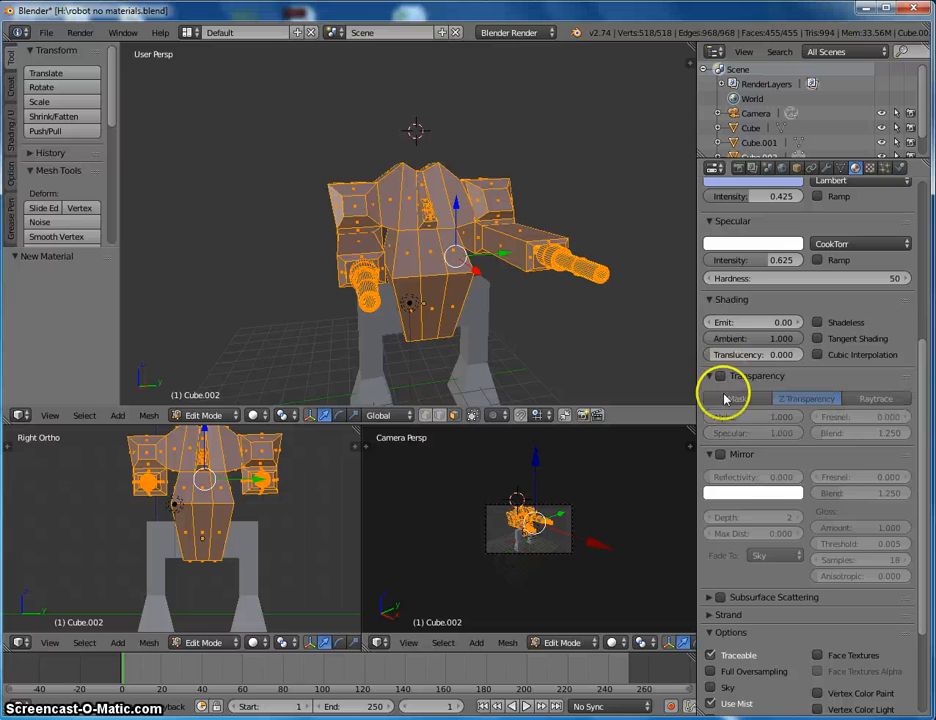
Step: Try mirror reflection on the Metal material and turn it off again
click(720, 456)
scroll(773, 411, up, 3)
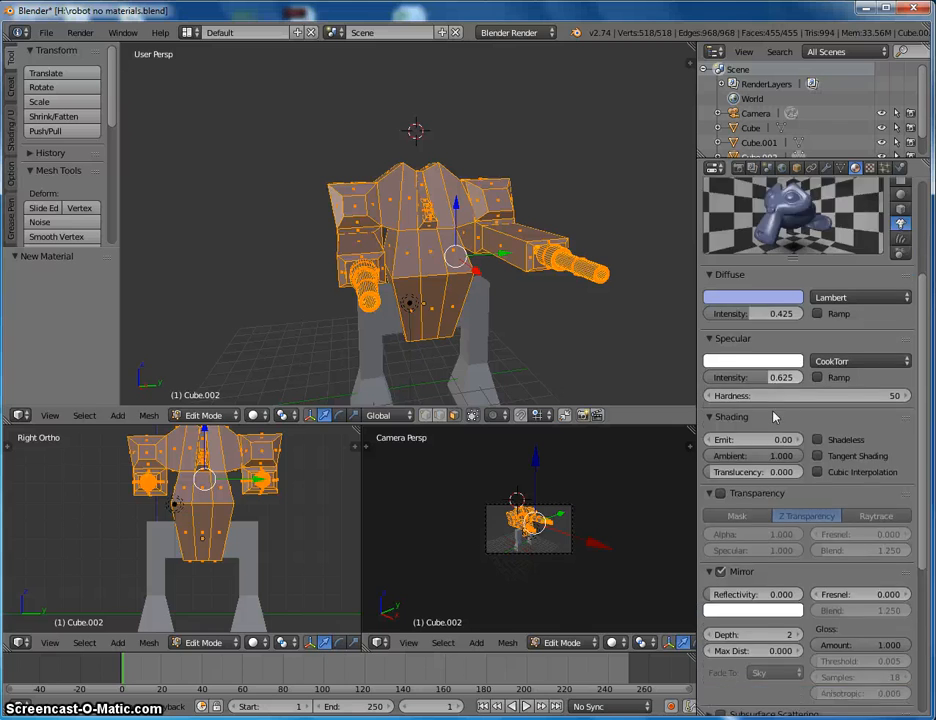
scroll(773, 415, down, 2)
drag(708, 538, 711, 570)
scroll(773, 478, up, 3)
scroll(773, 478, down, 3)
click(720, 543)
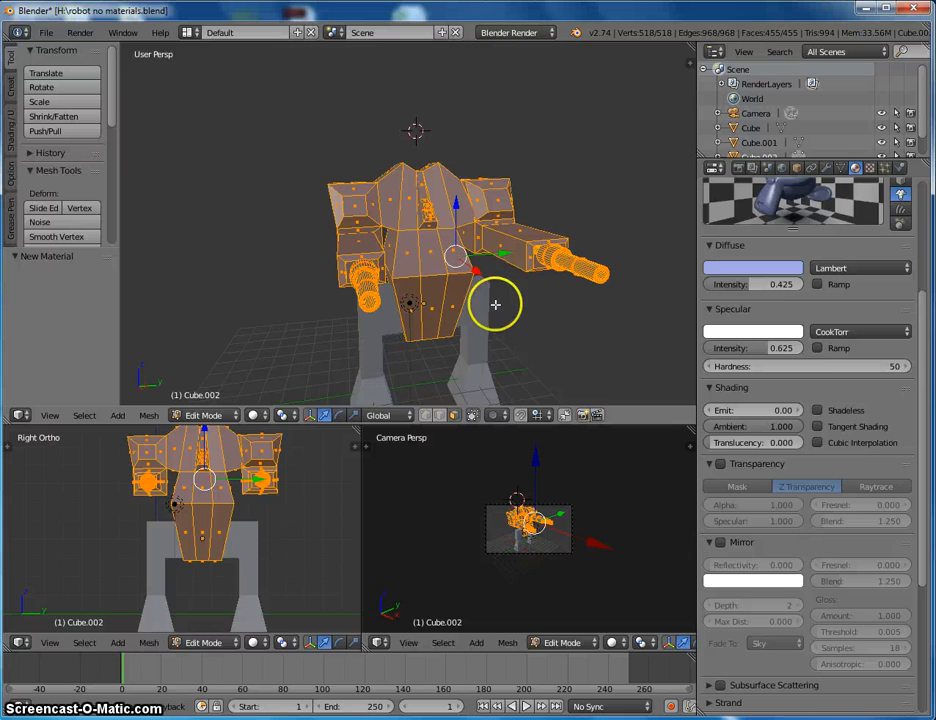
Step: Review the Metal material's subsurface scattering, general options and shadow settings
scroll(825, 410, down, 4)
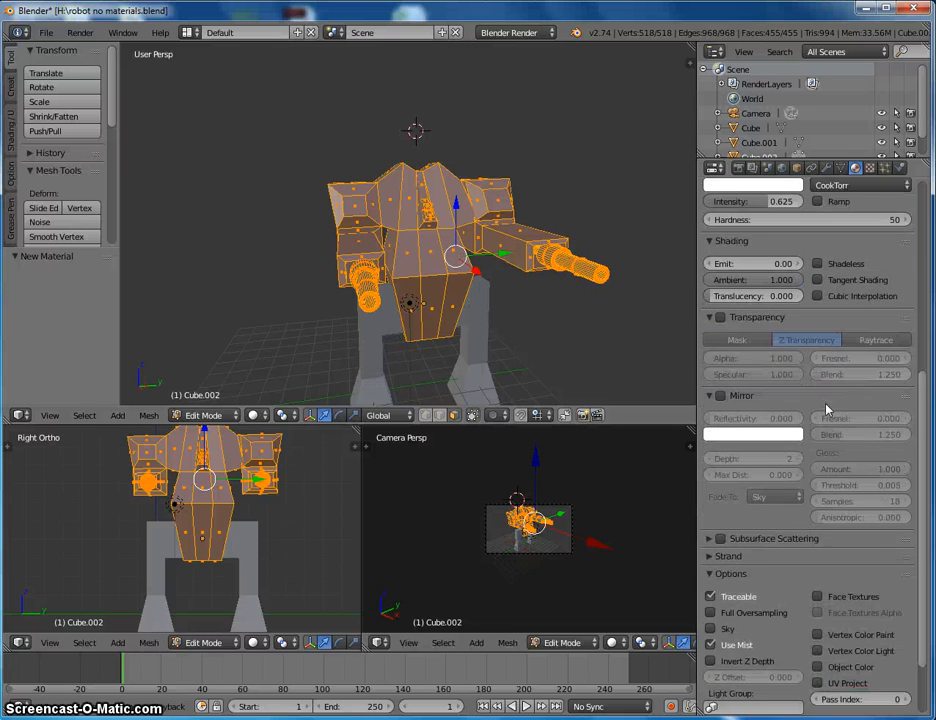
scroll(825, 410, down, 3)
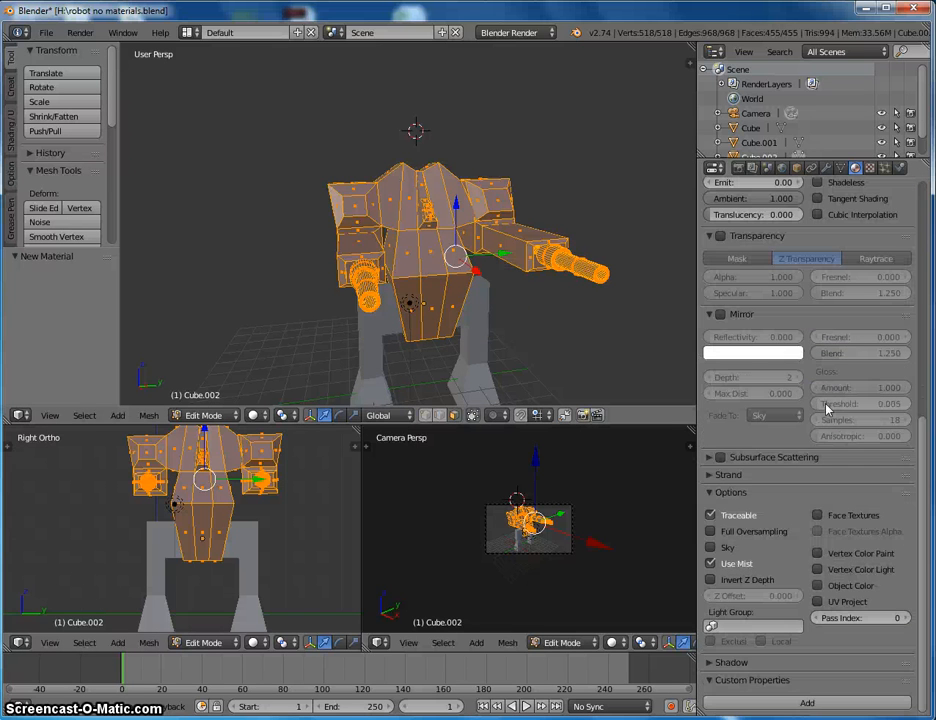
click(709, 457)
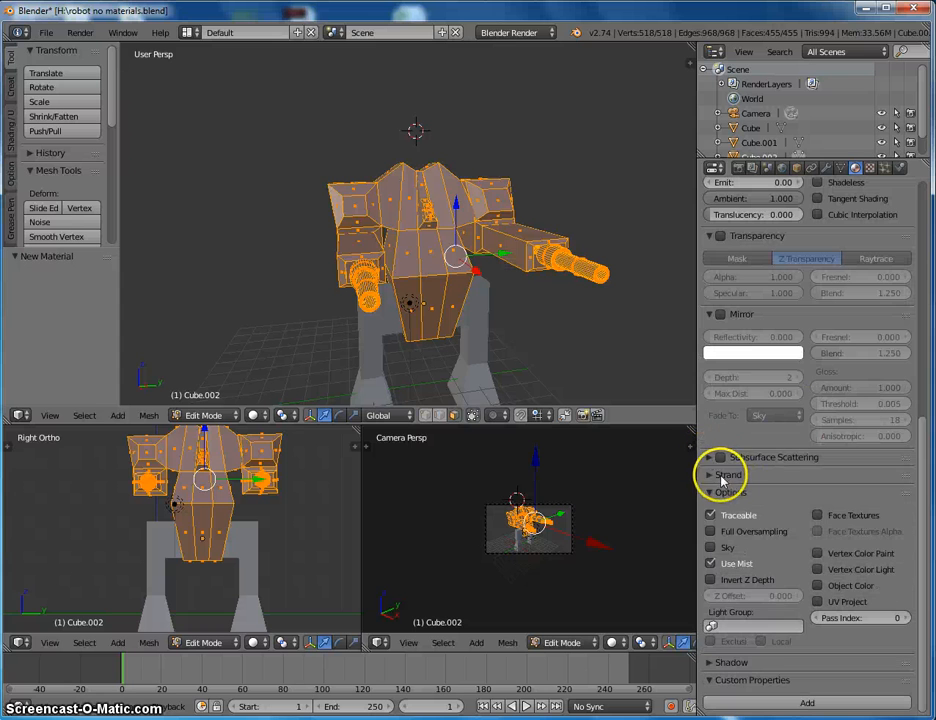
click(716, 661)
scroll(720, 650, down, 3)
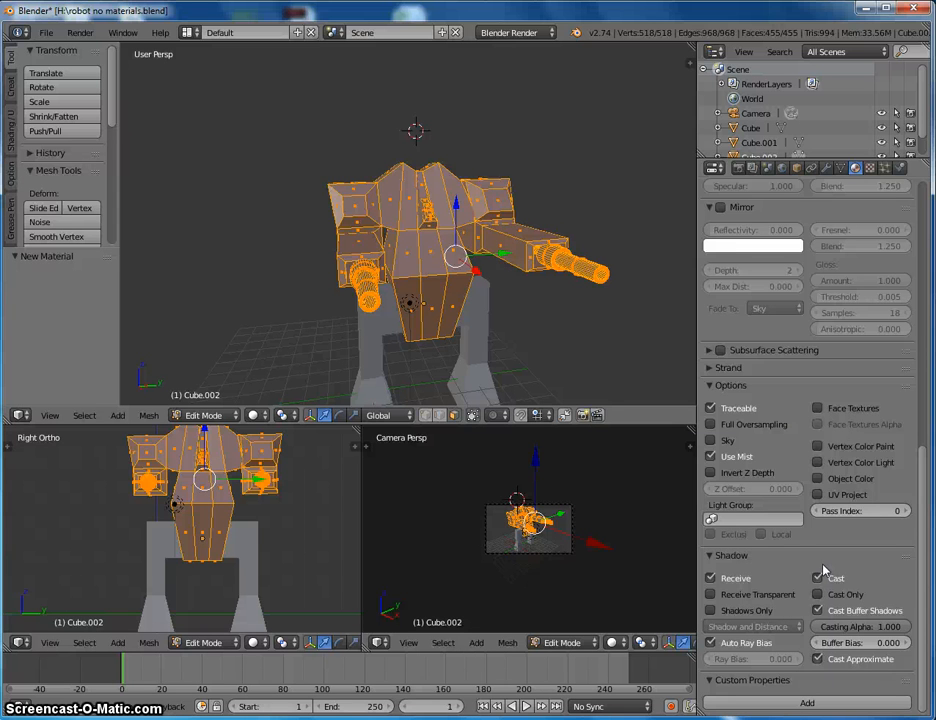
scroll(712, 528, up, 1)
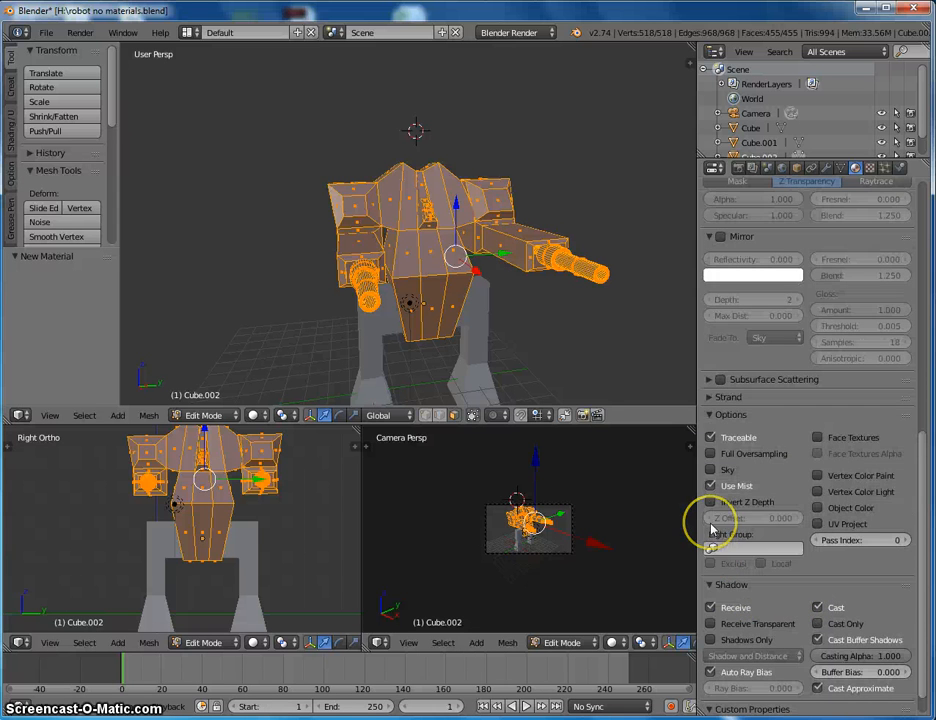
click(712, 414)
Step: Assign the Metal material to the selected upper-body faces and render the scene to check it
scroll(724, 440, up, 10)
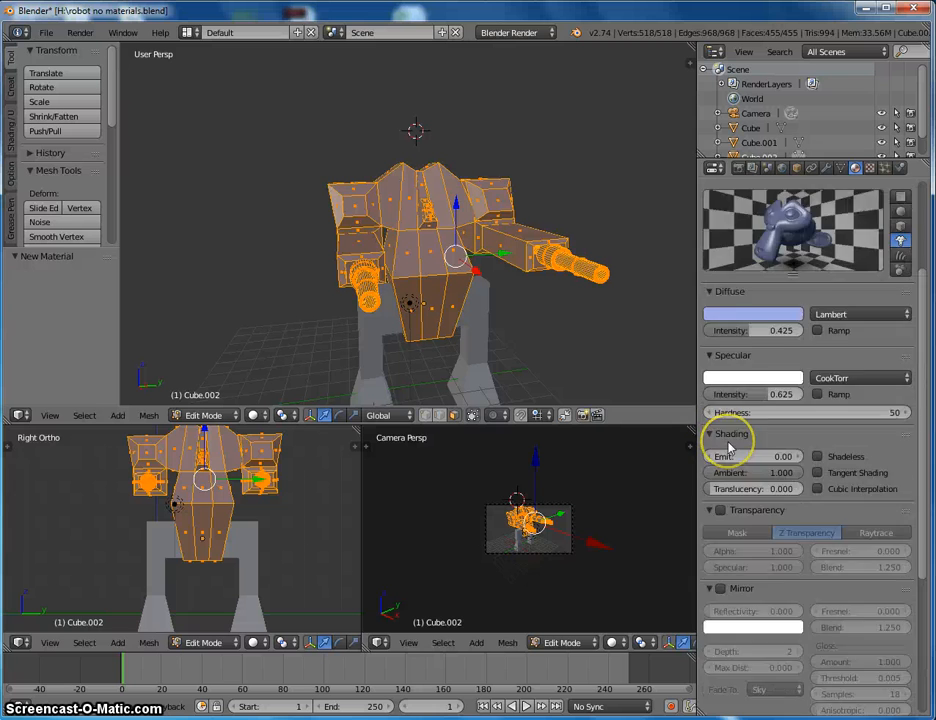
scroll(728, 447, up, 5)
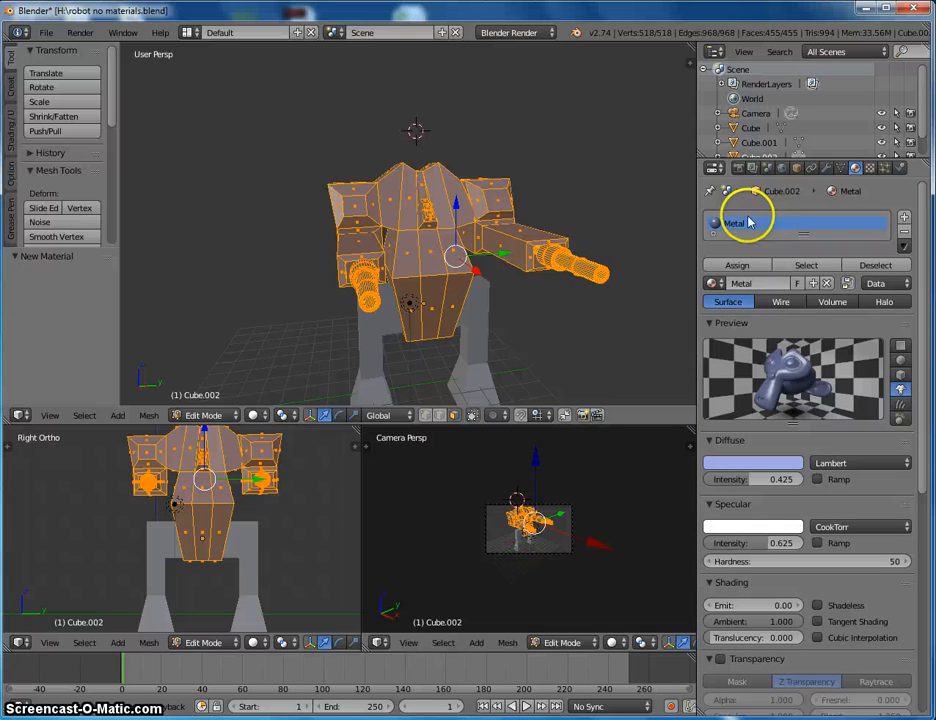
click(738, 266)
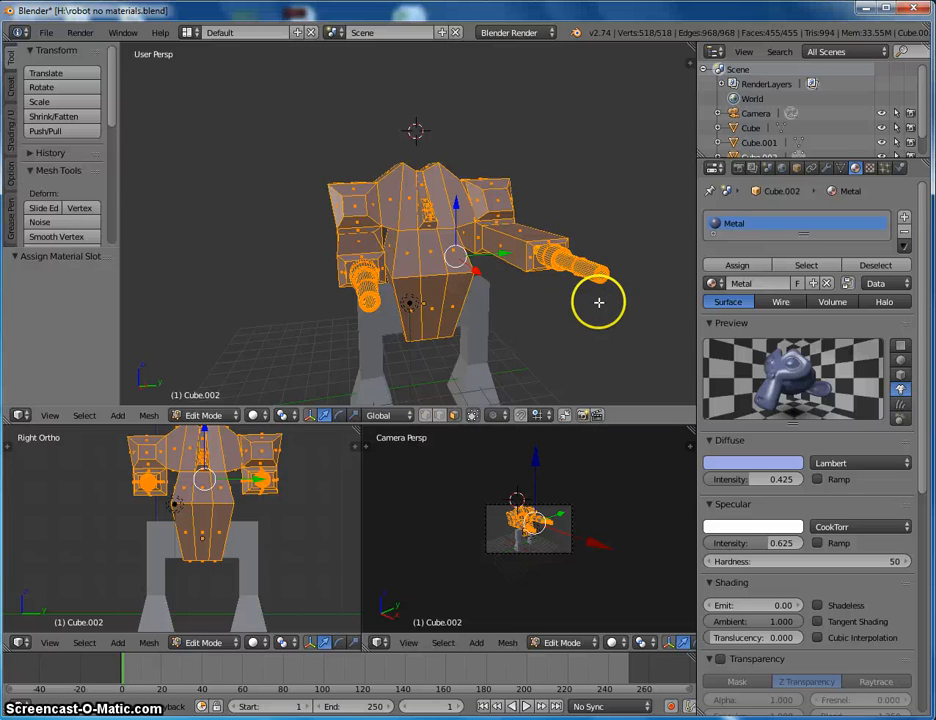
key(F12)
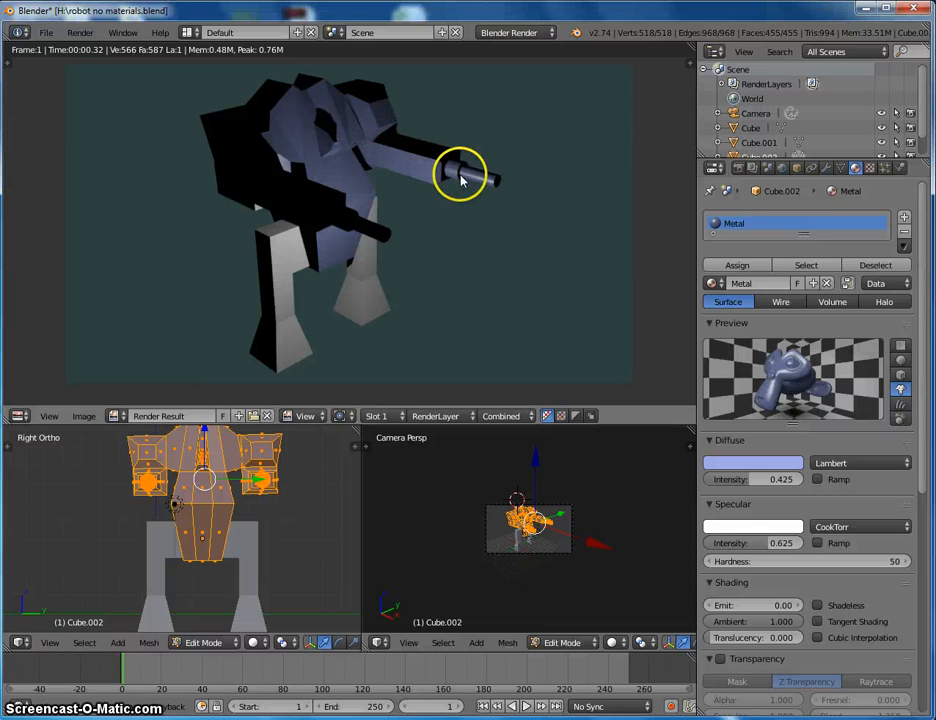
key(Escape)
Step: Clear the selection and select the five faces of the small raised block in the recess at the centre of the chest
middle_drag(428, 226, 451, 197)
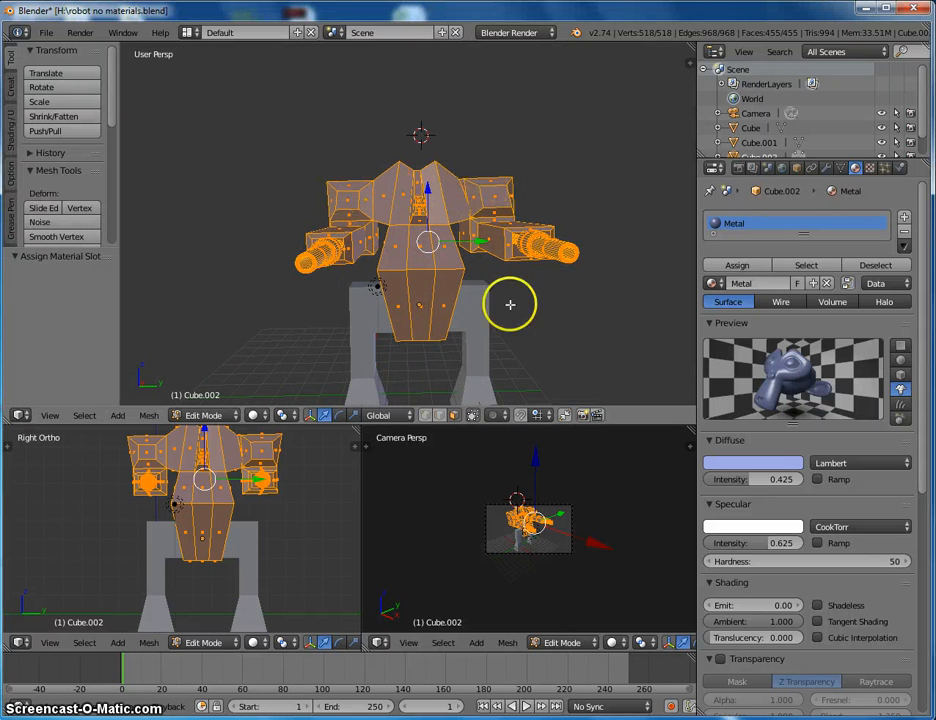
key(a)
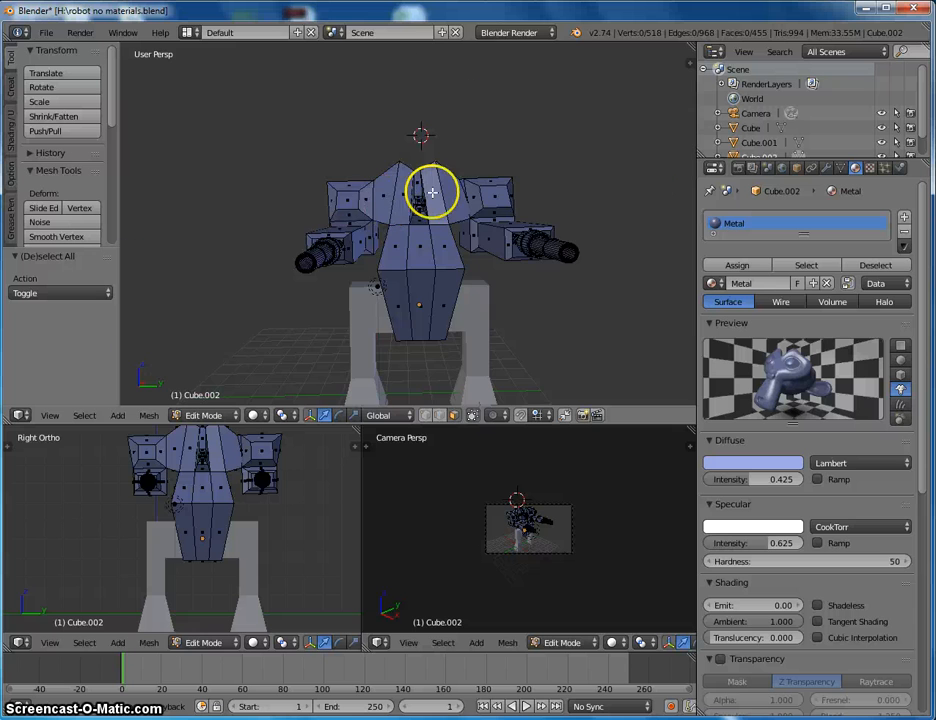
scroll(433, 192, up, 8)
scroll(480, 183, up, 3)
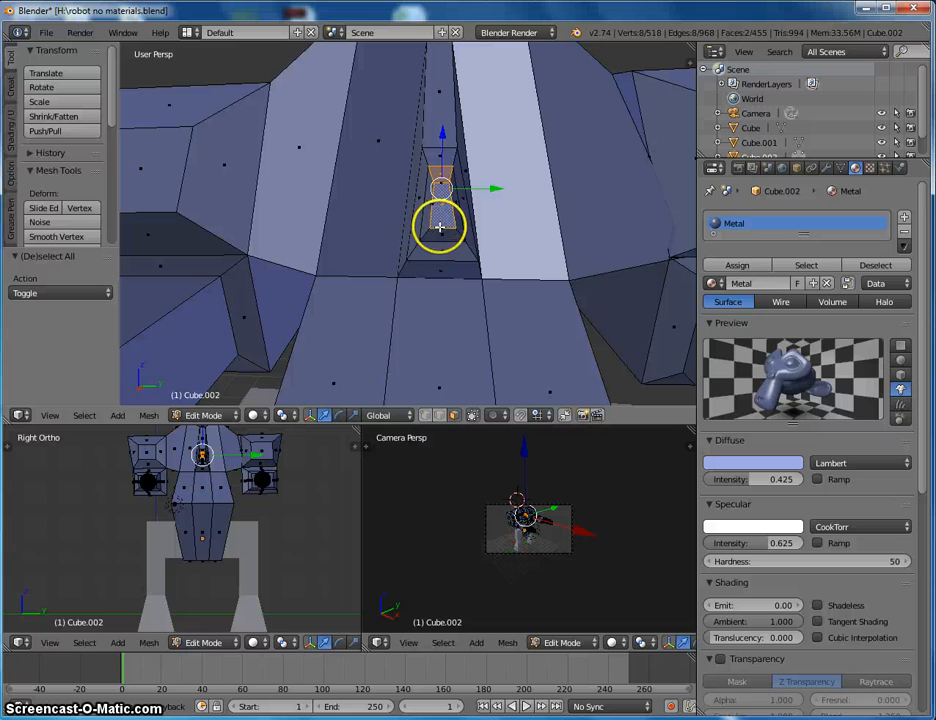
shift+right_click(451, 217)
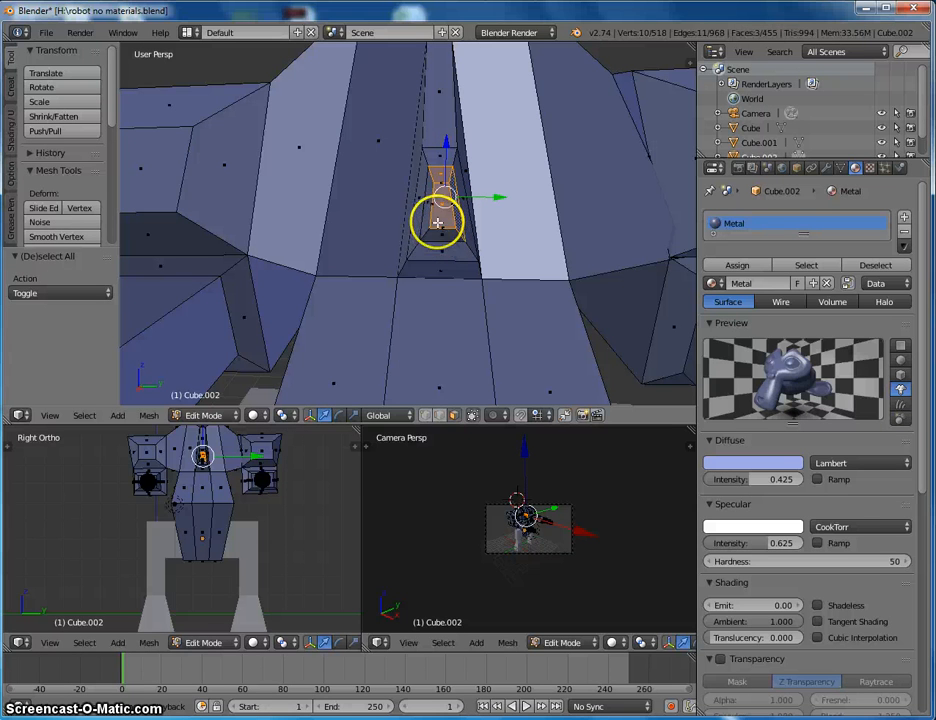
shift+right_click(437, 205)
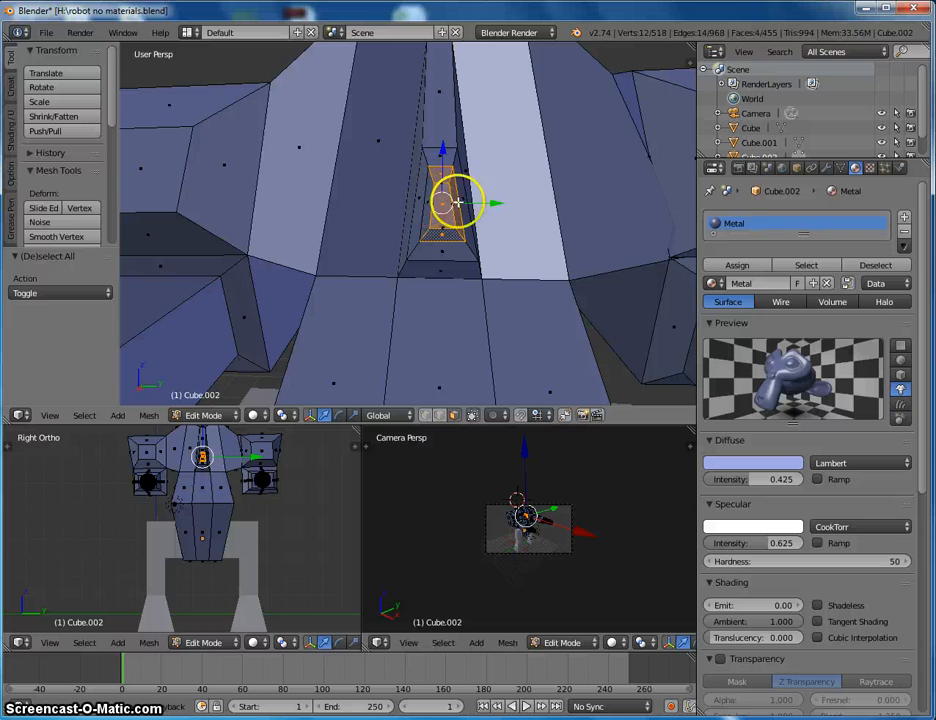
middle_drag(494, 209, 526, 221)
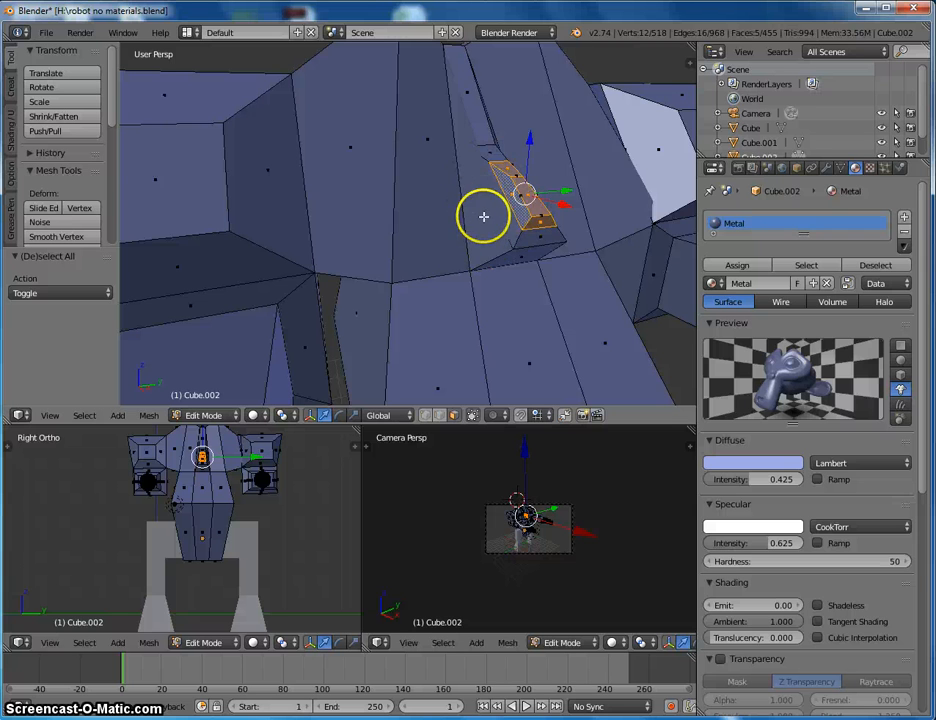
middle_drag(483, 215, 447, 197)
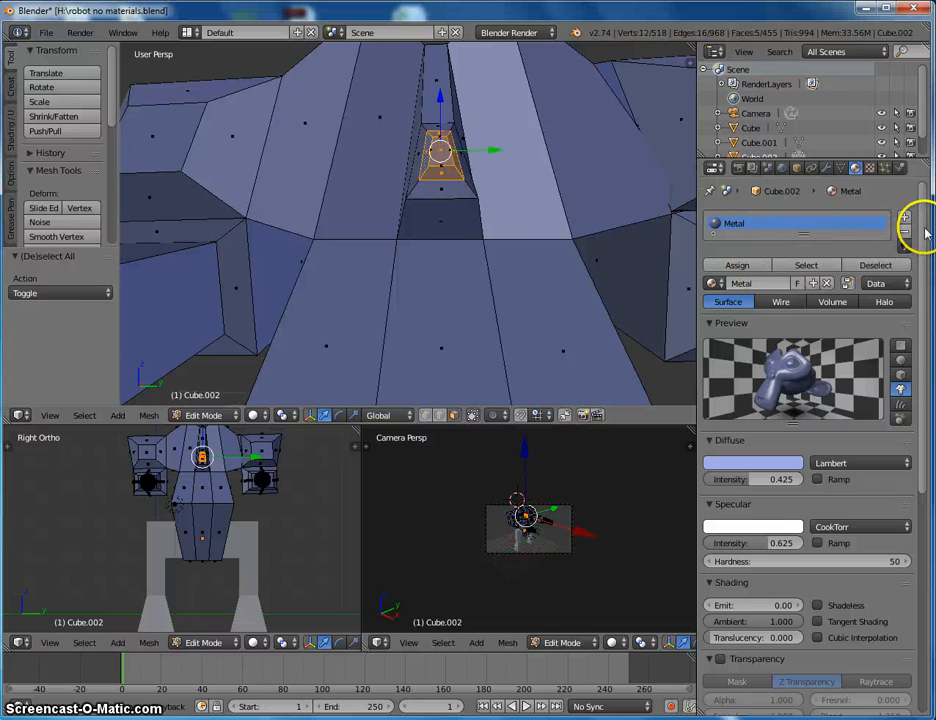
Step: Add a second material slot with a new material and assign it to the selected faces of the chest block
drag(923, 232, 926, 205)
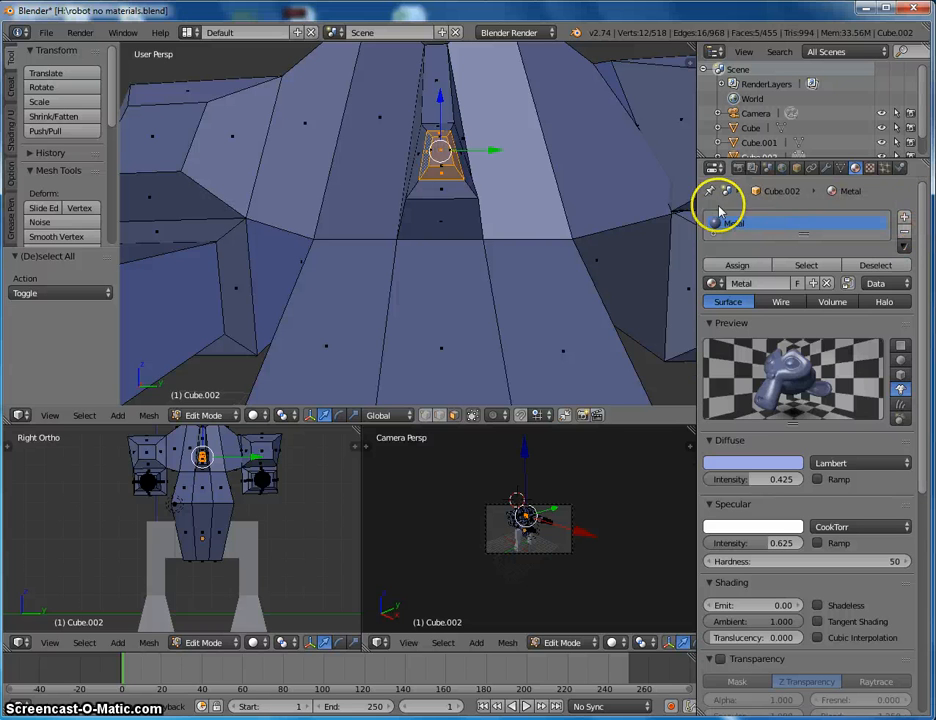
click(714, 284)
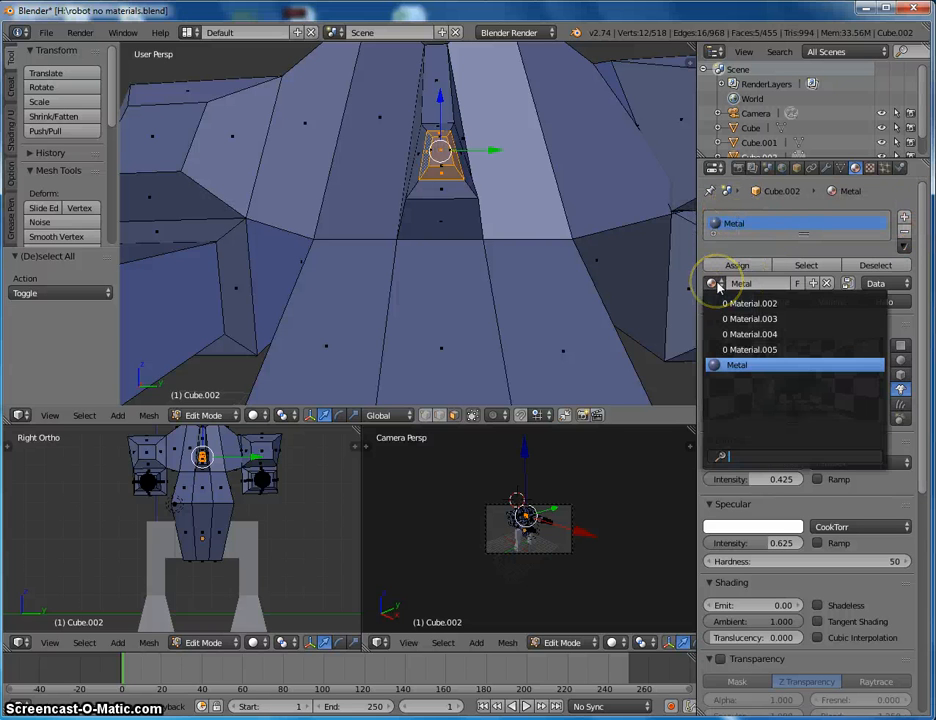
click(919, 219)
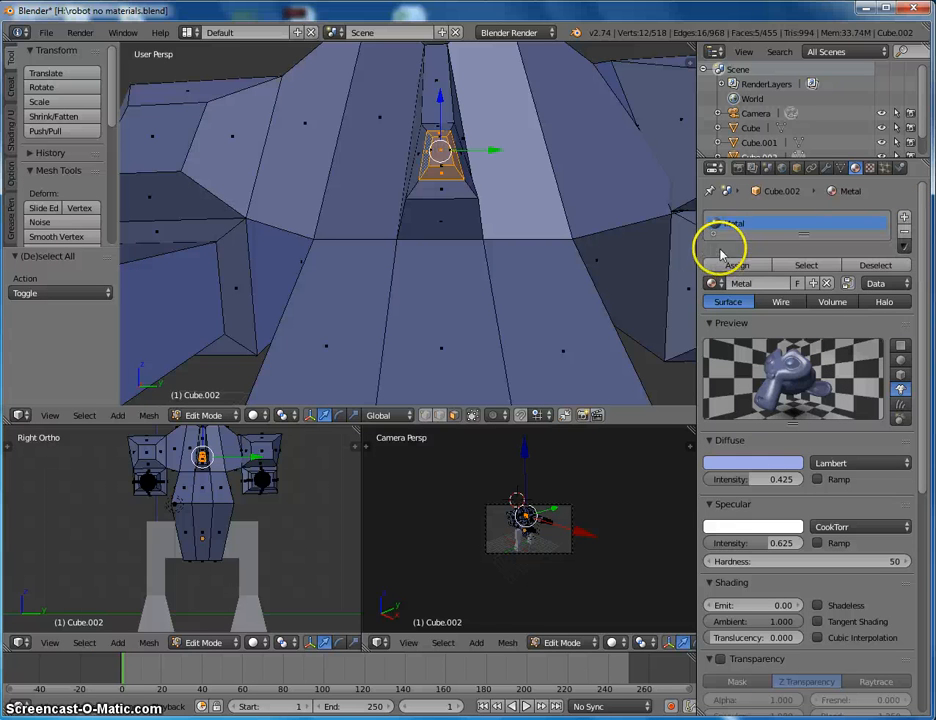
click(903, 219)
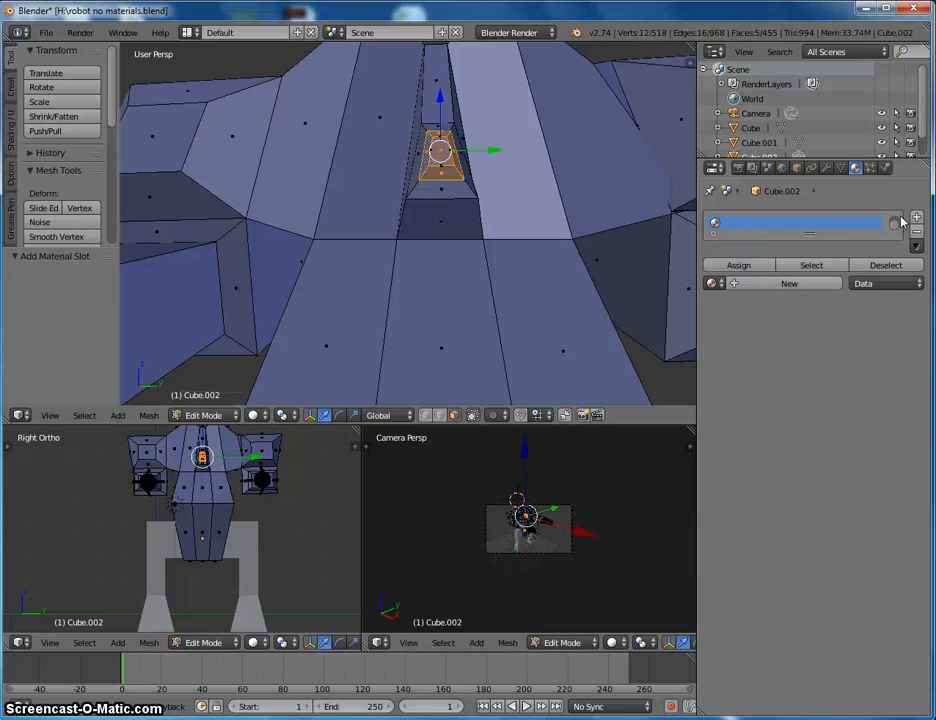
click(765, 285)
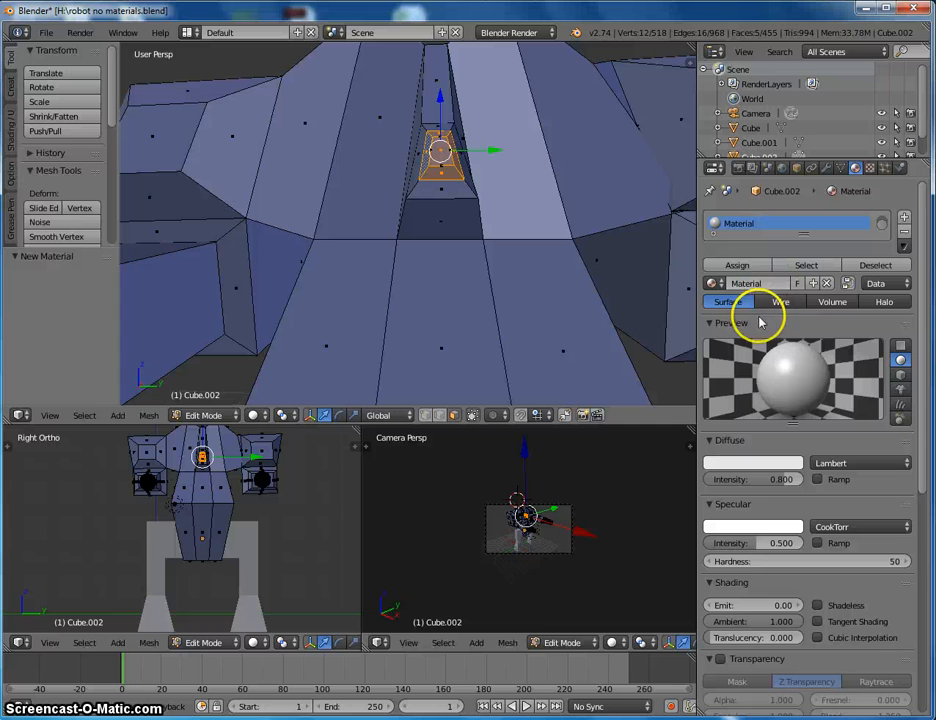
click(747, 273)
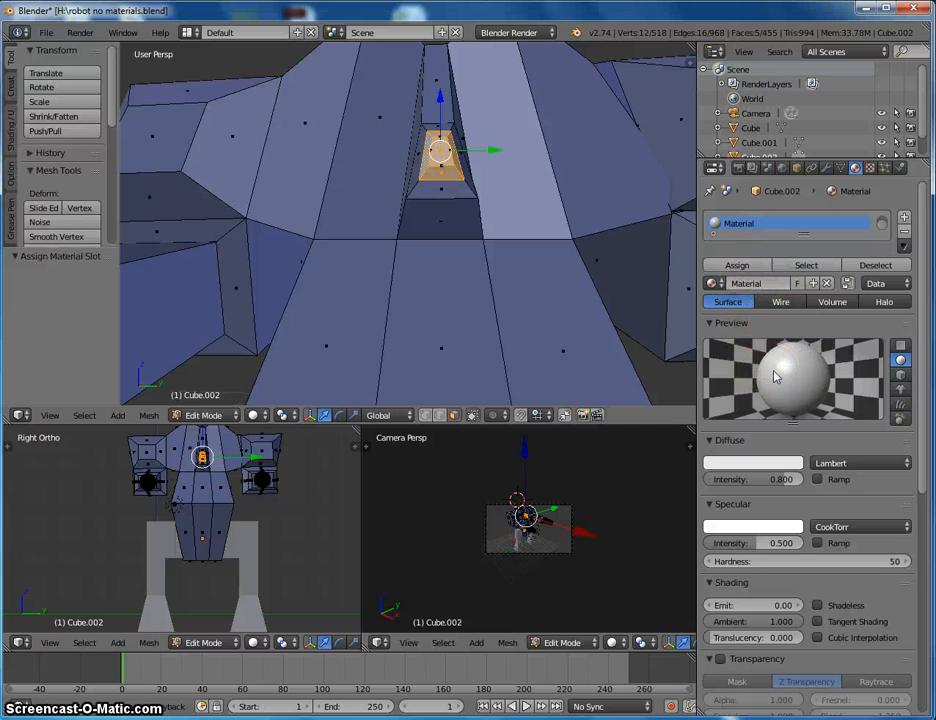
Step: Render the scene to check the new material on the chest block
middle_drag(501, 286, 563, 247)
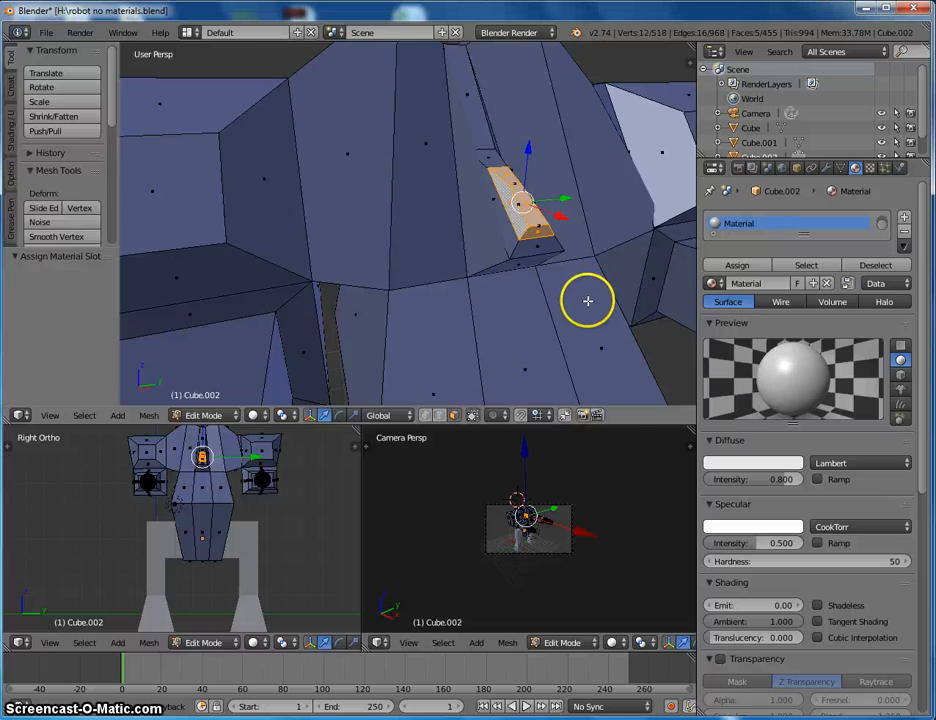
key(F12)
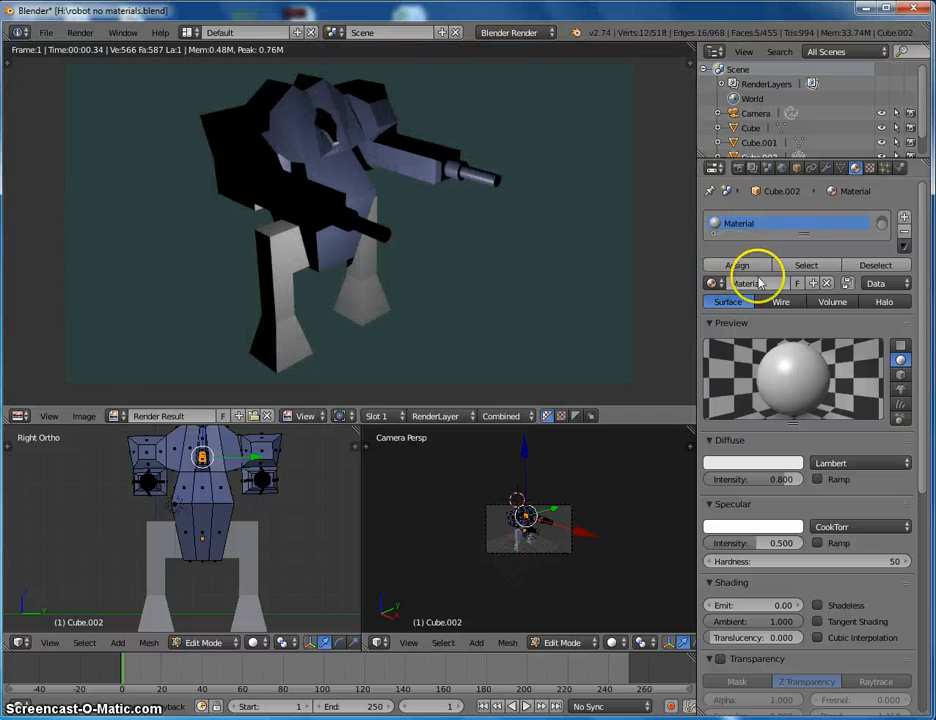
key(Escape)
Step: Set the chest block material's emit value to 2
scroll(775, 441, down, 2)
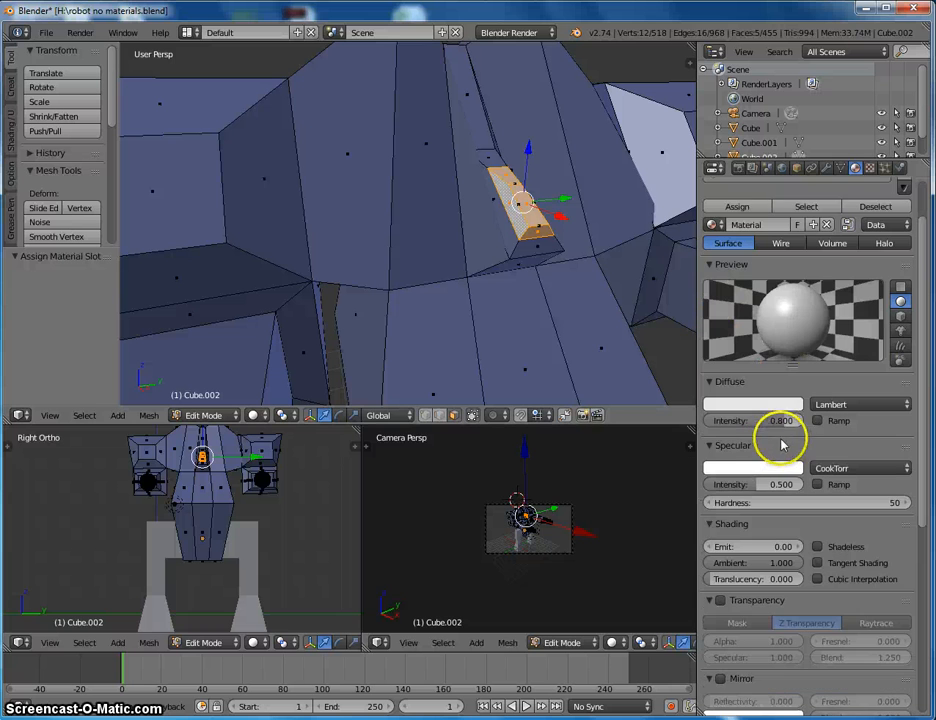
scroll(745, 512, down, 2)
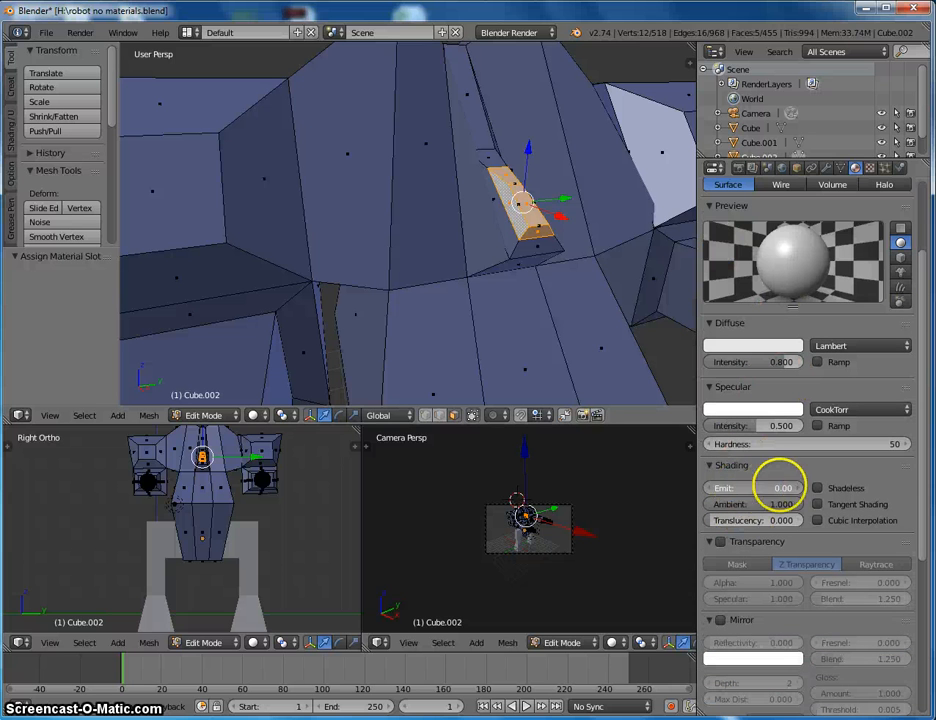
click(779, 487)
text(2)
key(Return)
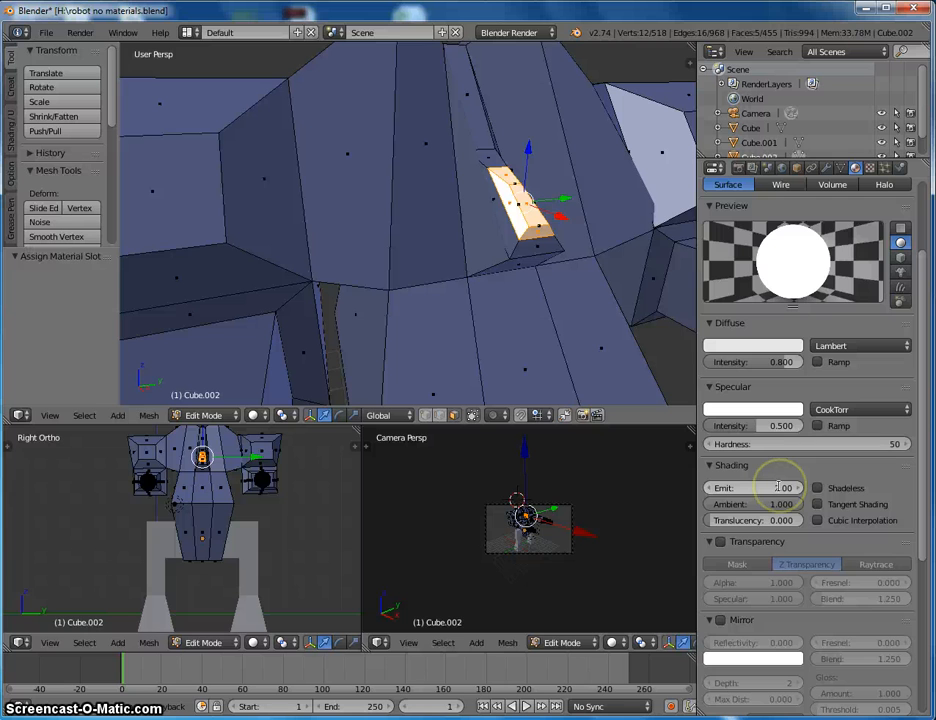
Step: Set the chest block material's specular and diffuse colours to red and render the scene to check the result
click(777, 407)
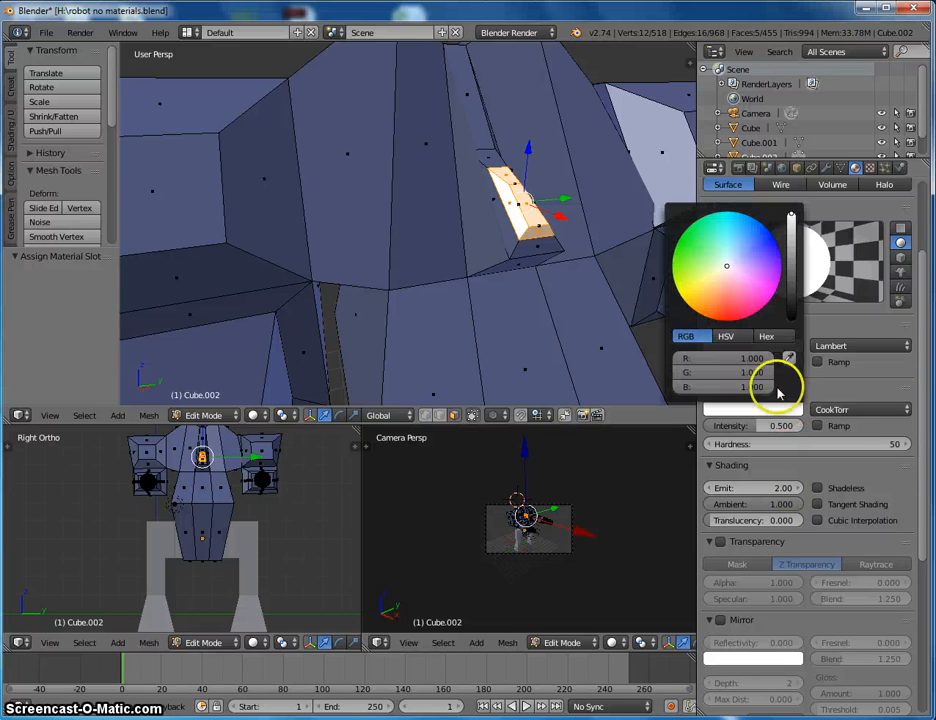
click(735, 307)
click(866, 464)
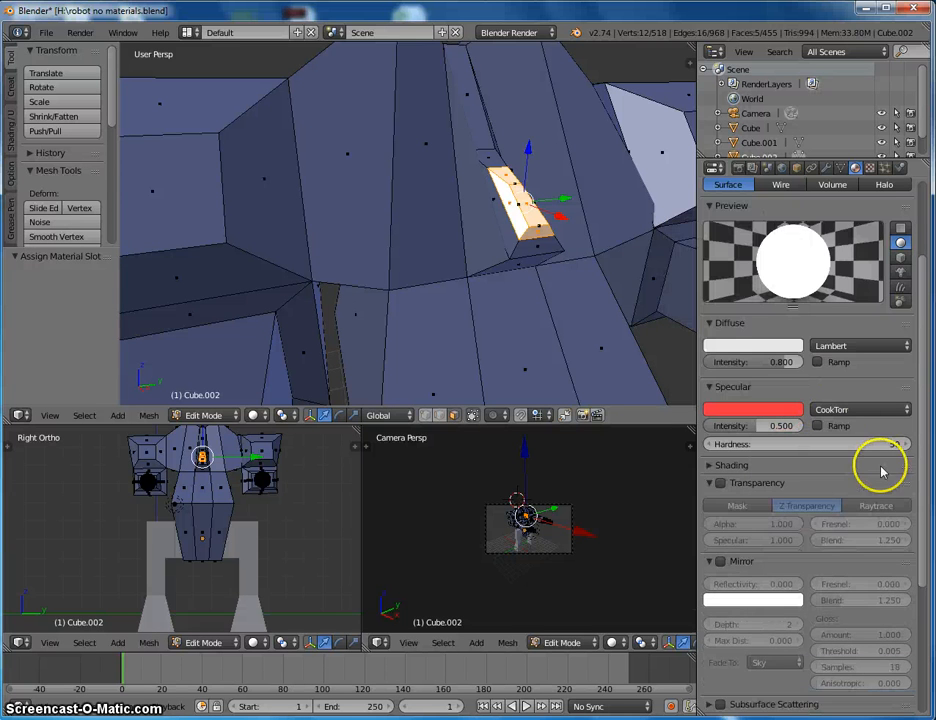
click(752, 345)
click(733, 244)
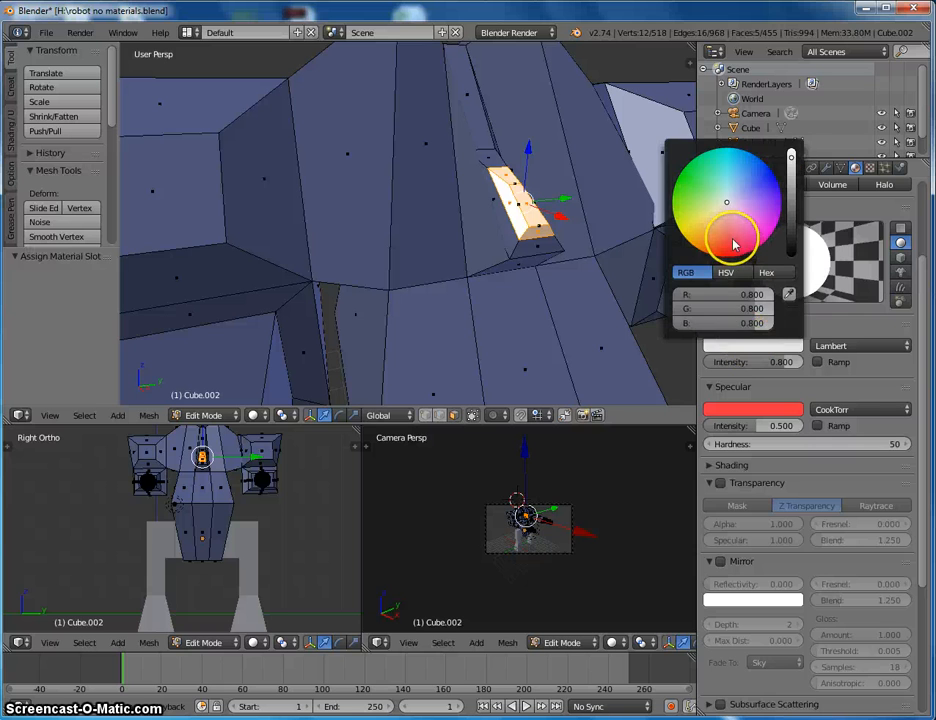
click(878, 389)
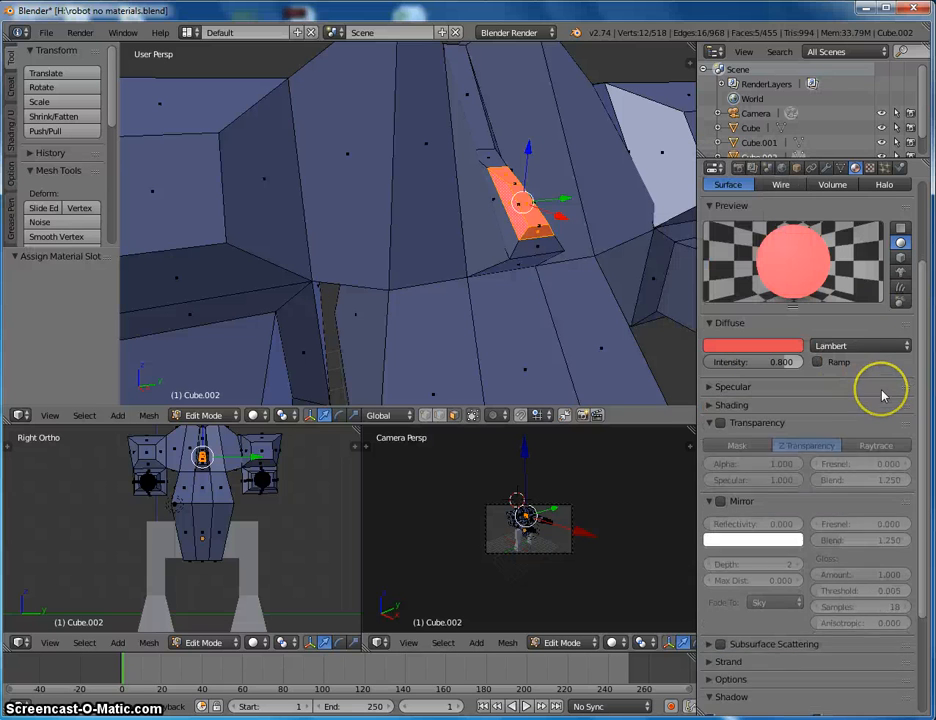
key(F12)
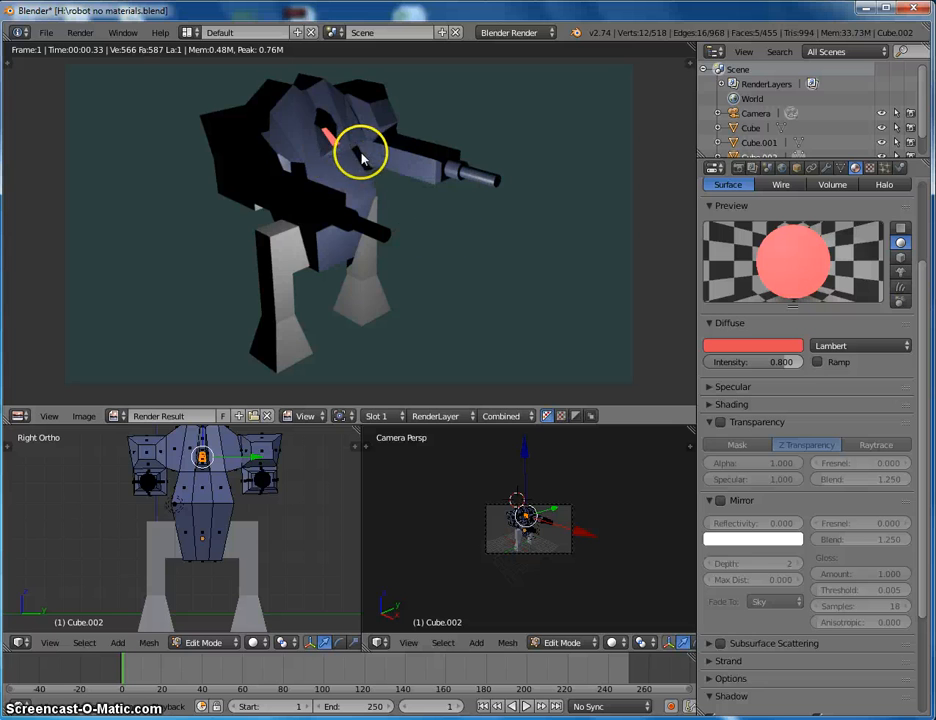
key(Escape)
Step: Select the inset square front faces of both shoulders
scroll(372, 200, down, 5)
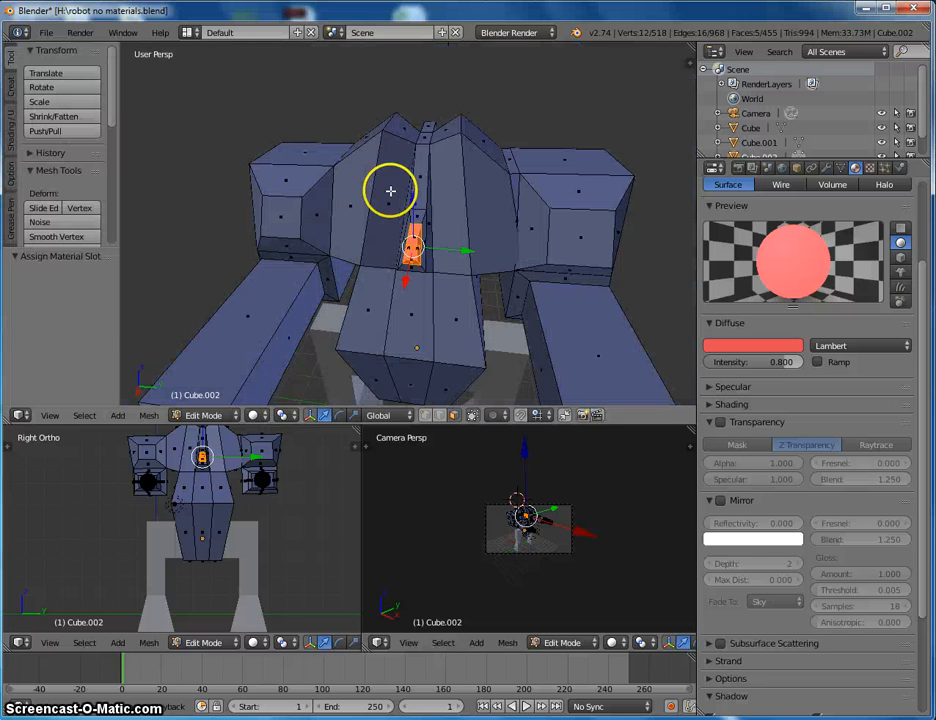
middle_drag(428, 226, 489, 257)
right_click(341, 205)
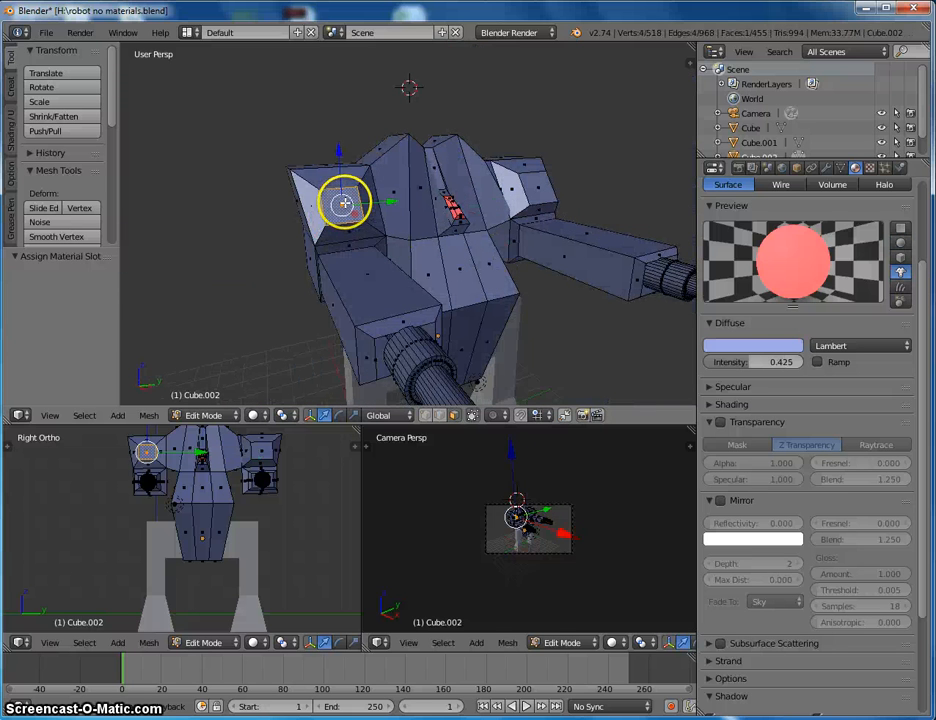
shift+right_click(572, 226)
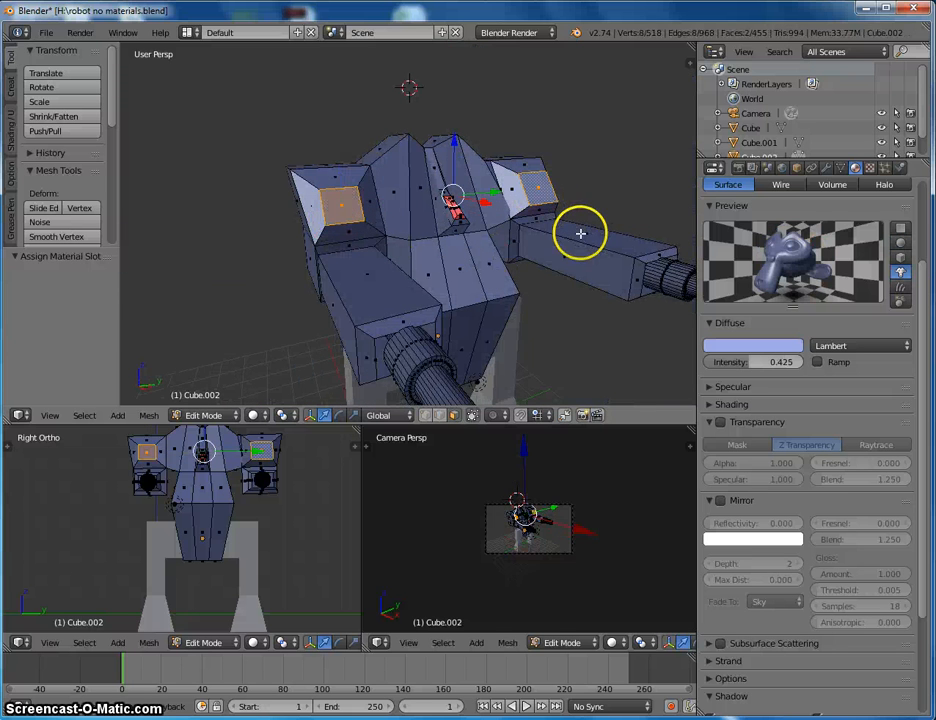
Step: Examine the selected shoulder faces, the arms and the gun barrels from several angles
middle_drag(578, 257, 632, 285)
scroll(632, 285, down, 3)
scroll(632, 285, up, 6)
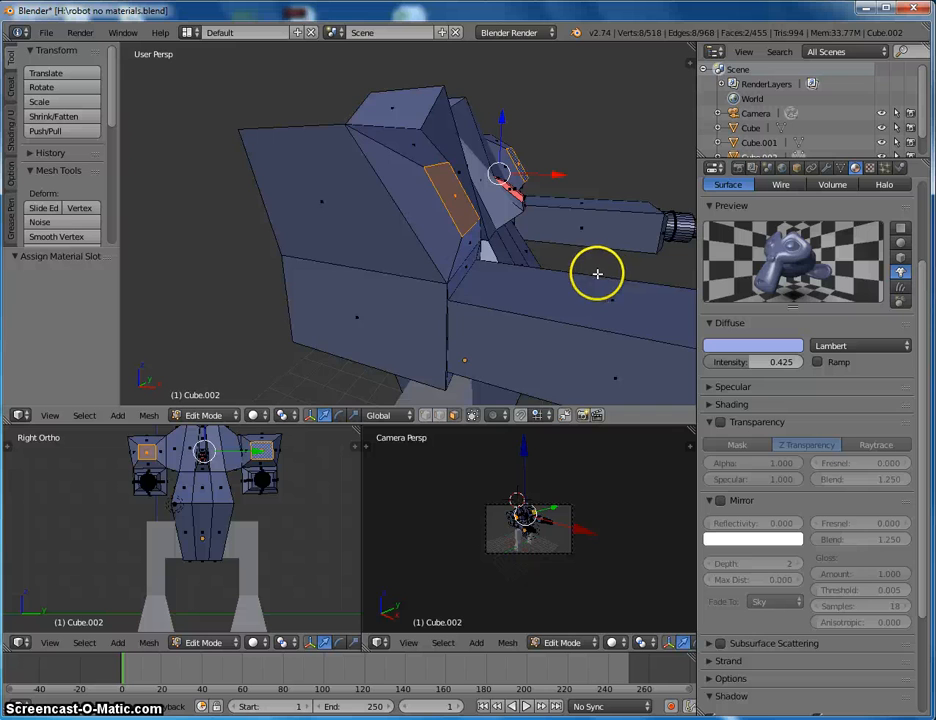
key(KP_4)
key(KP_4)
key(KP_6)
key(KP_6)
key(KP_6)
key(KP_6)
key(KP_6)
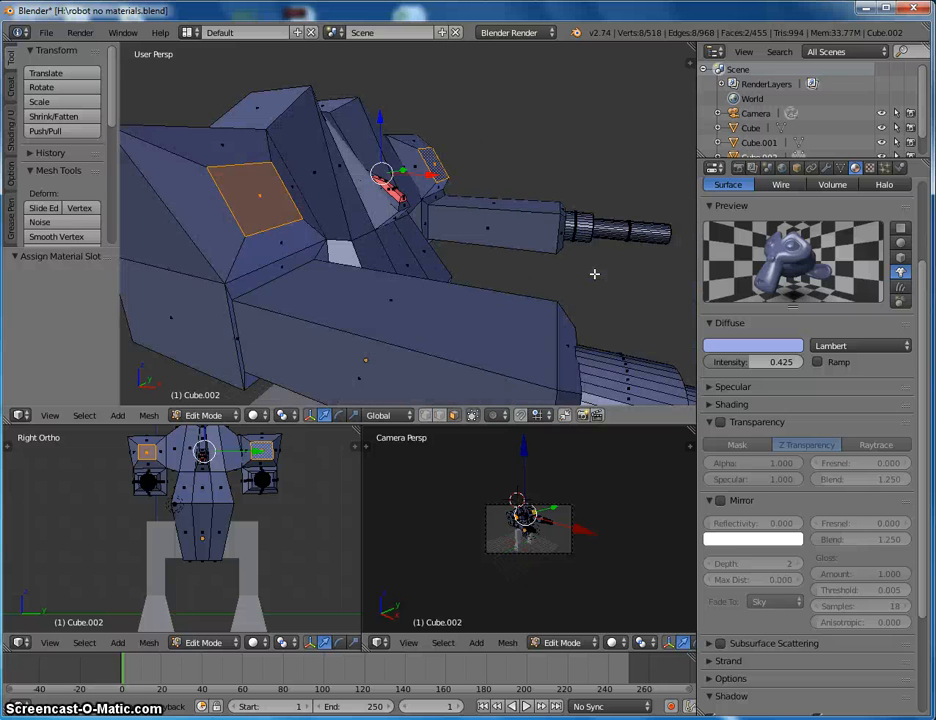
key(KP_2)
key(KP_2)
key(KP_4)
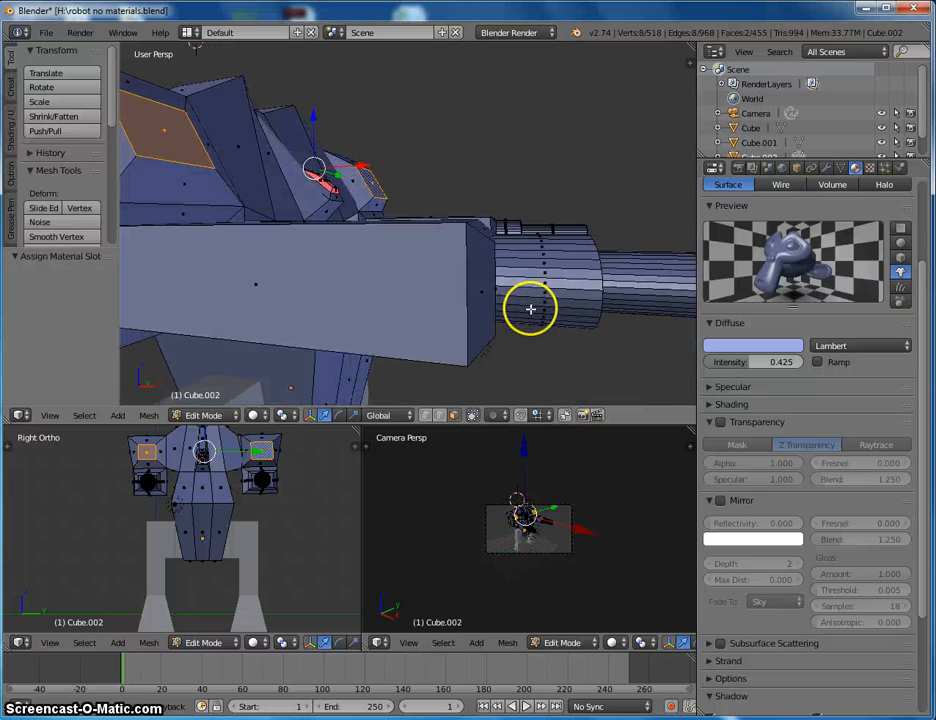
scroll(571, 314, down, 3)
key(KP_8)
middle_drag(538, 314, 522, 346)
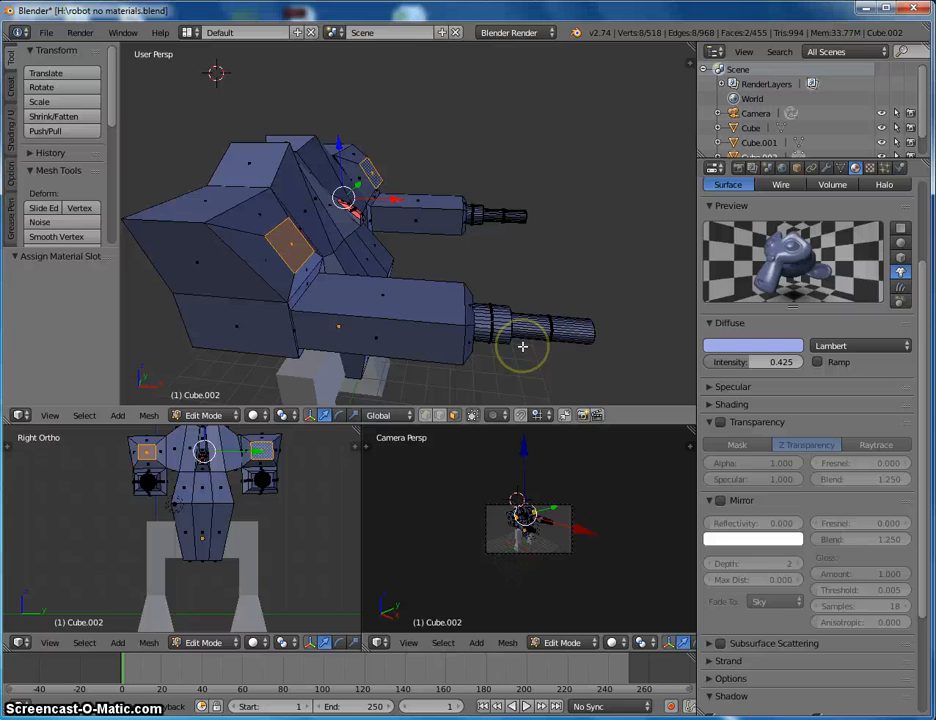
Step: Clear the selection and turn off limiting the selection to visible geometry so that hidden faces can be selected
key(a)
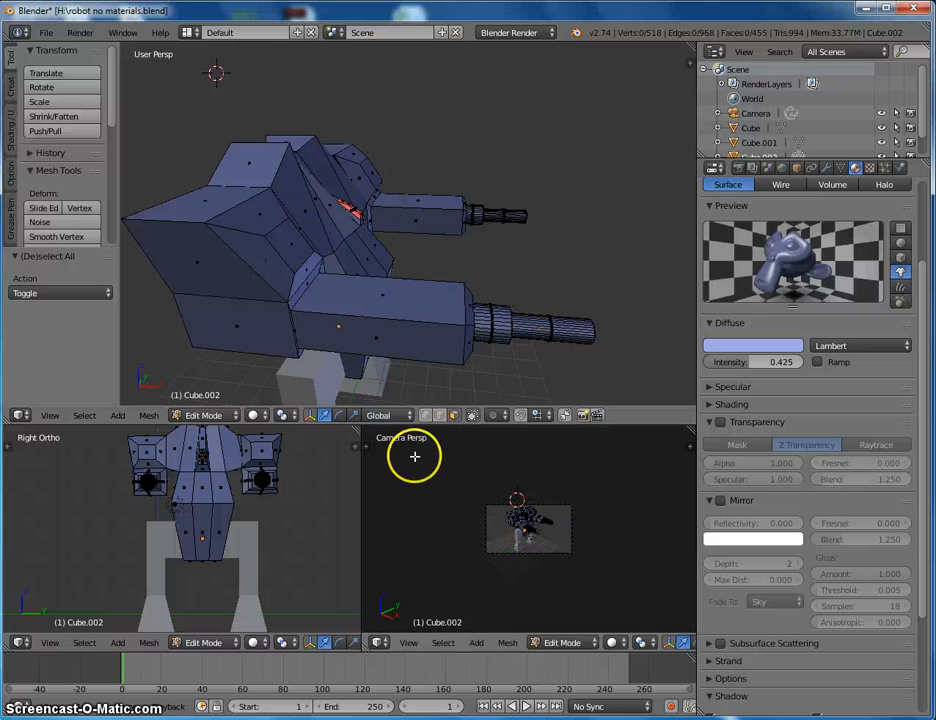
click(472, 416)
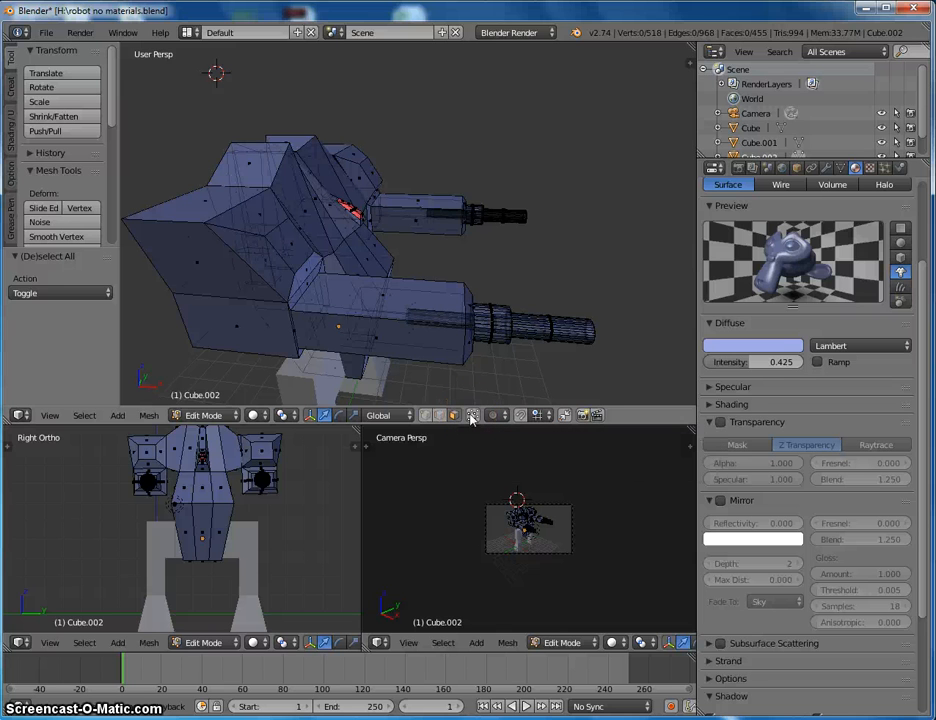
click(472, 416)
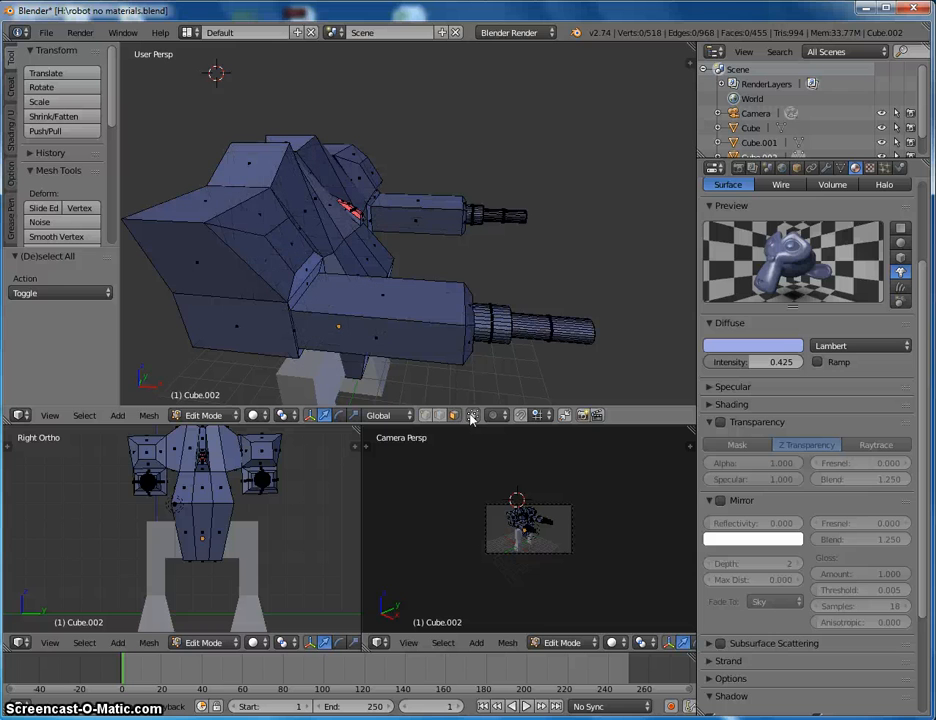
click(472, 416)
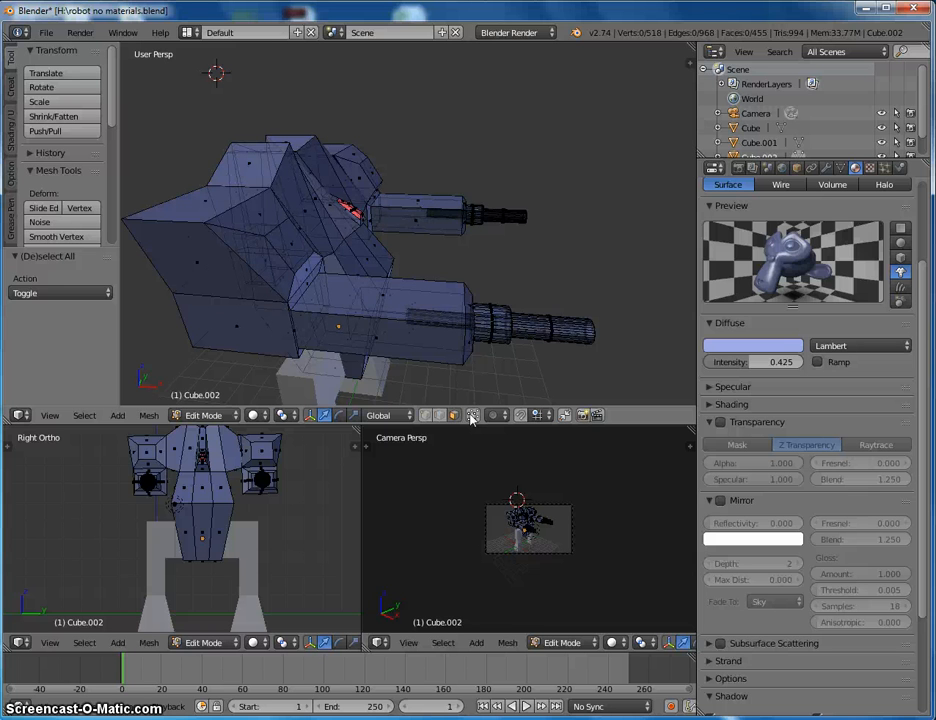
click(472, 416)
click(472, 416)
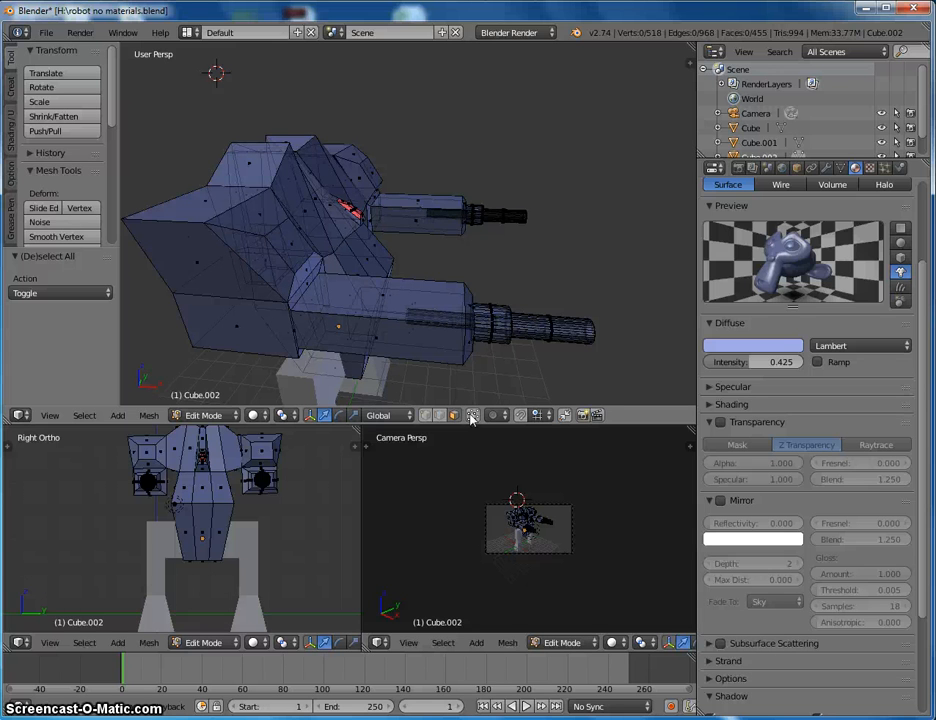
click(472, 416)
click(472, 416)
click(472, 416)
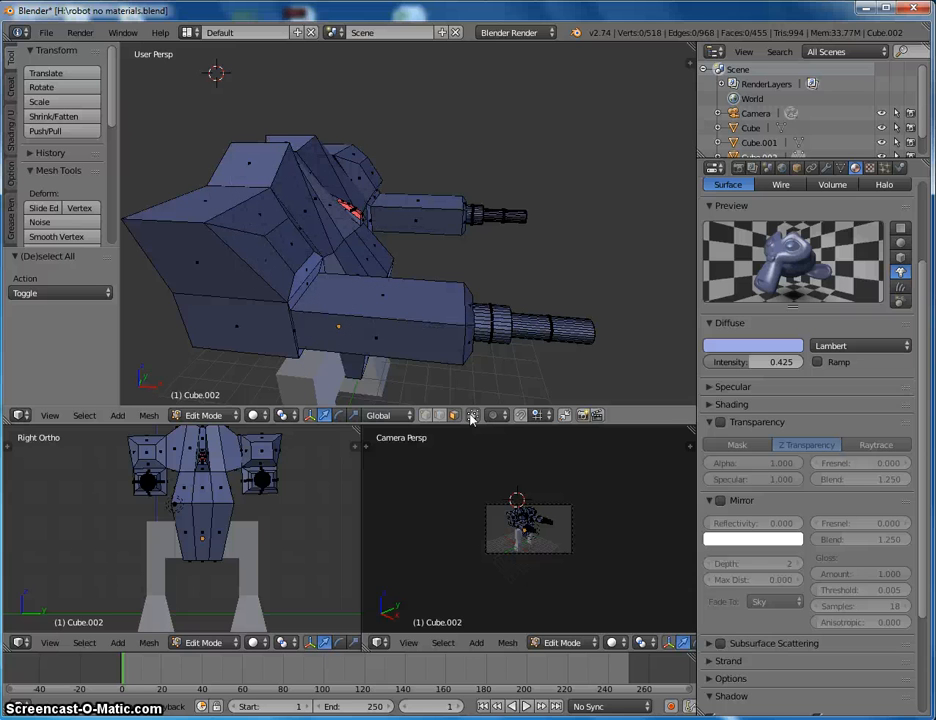
click(472, 416)
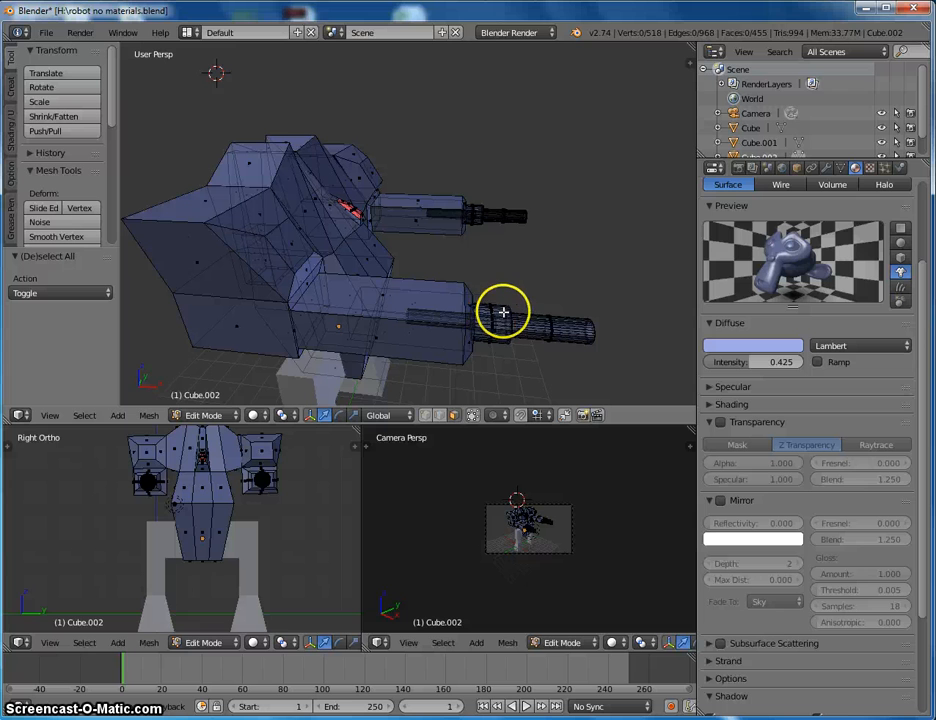
Step: Box-select all faces of the nearer arm's gun barrel, including its hidden parts, and check the selection from another angle
key(b)
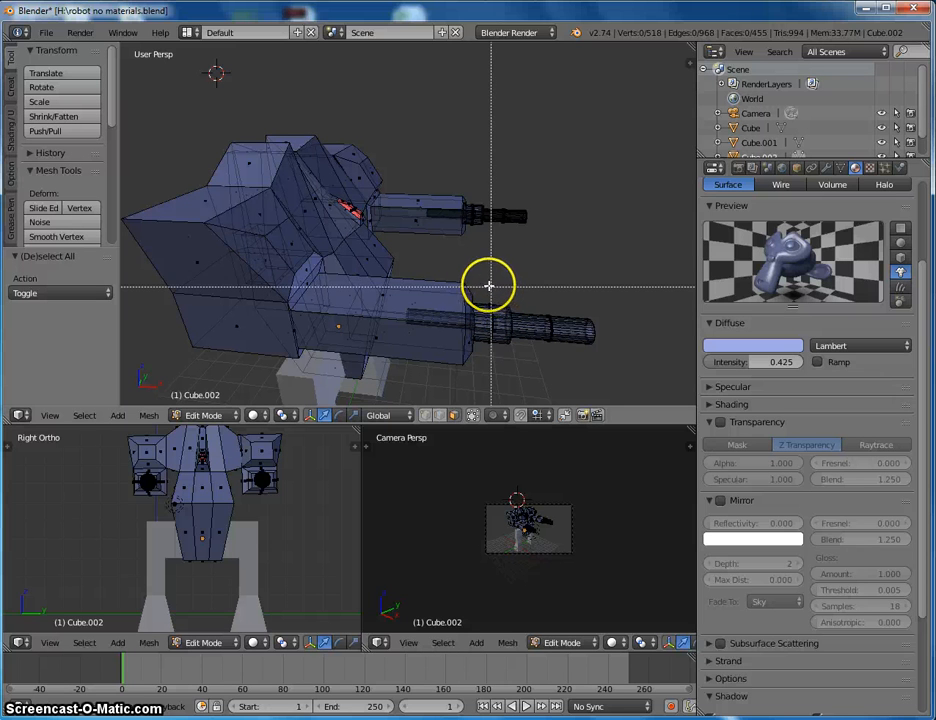
drag(483, 287, 618, 373)
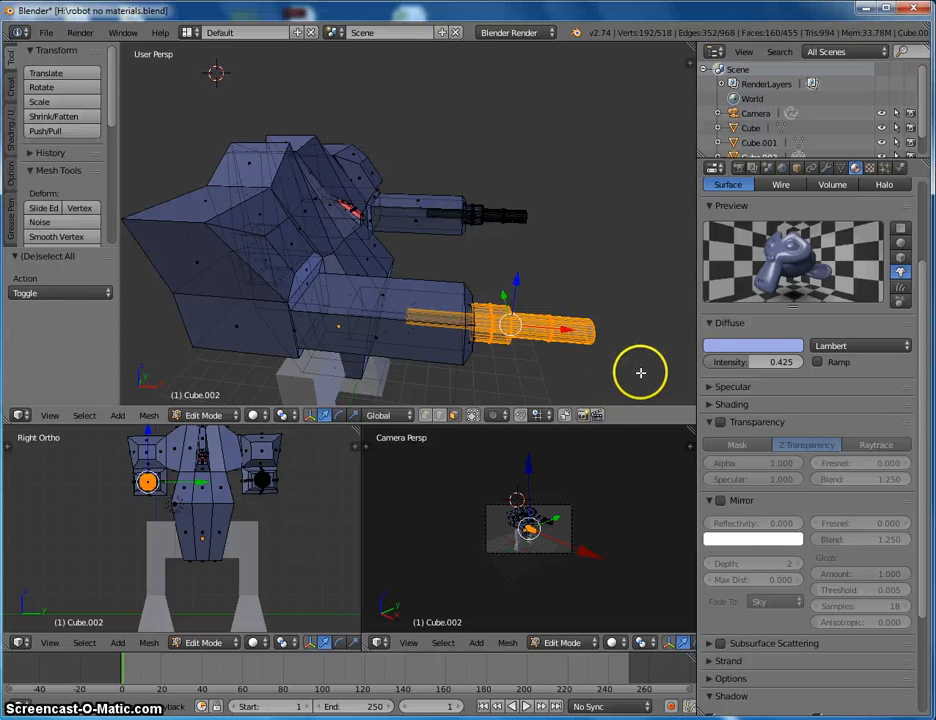
middle_drag(634, 352, 600, 326)
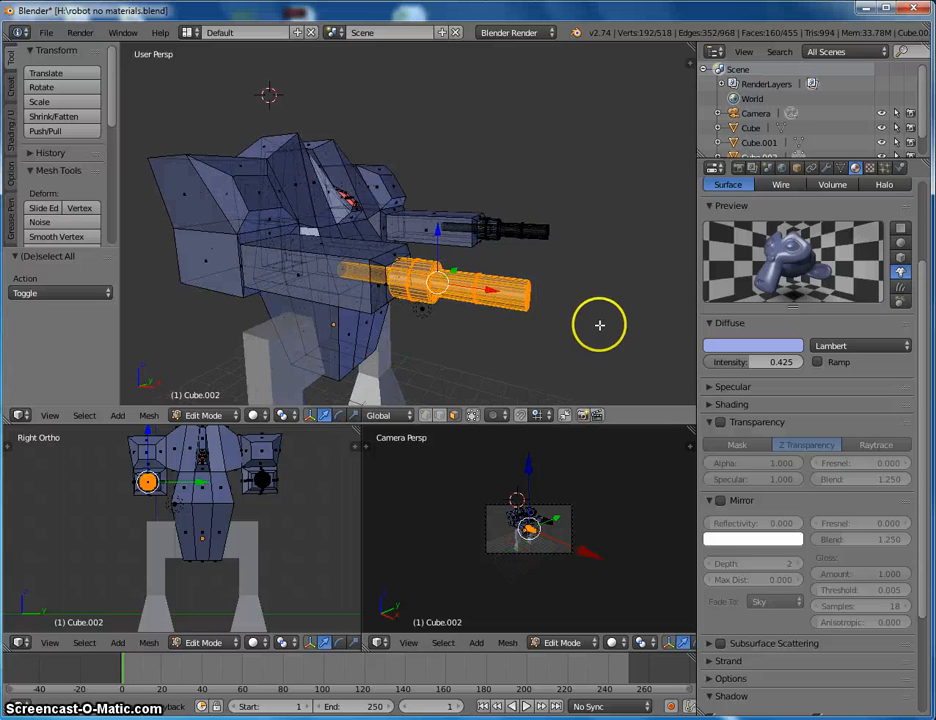
middle_drag(453, 281, 590, 305)
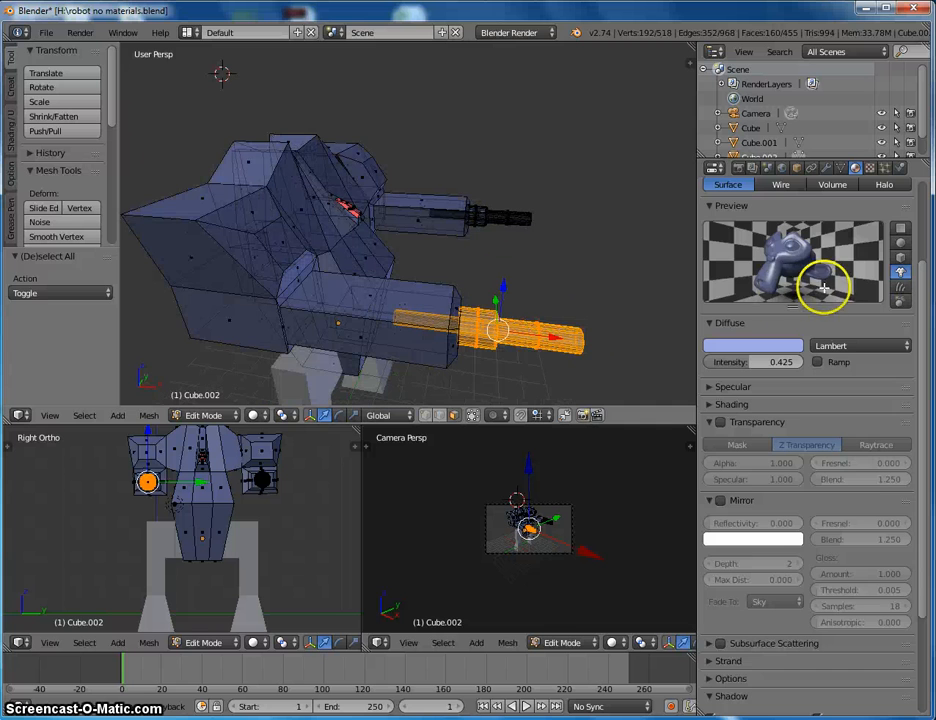
scroll(825, 286, up, 5)
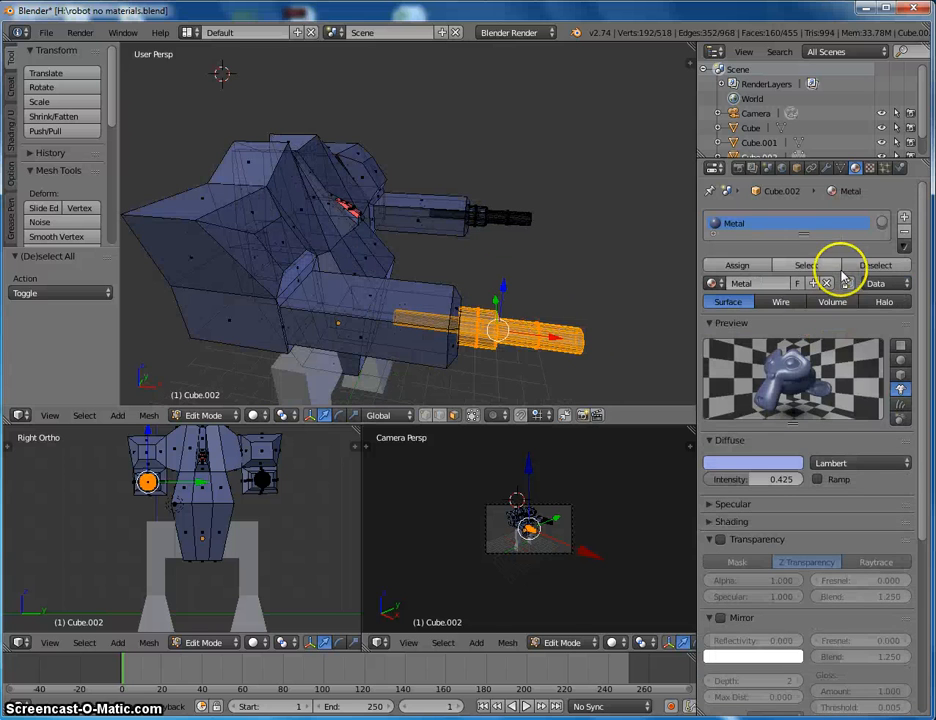
Step: Add a new material named "gun black" to the upper-body mesh and set its diffuse colour to black
click(904, 216)
click(746, 282)
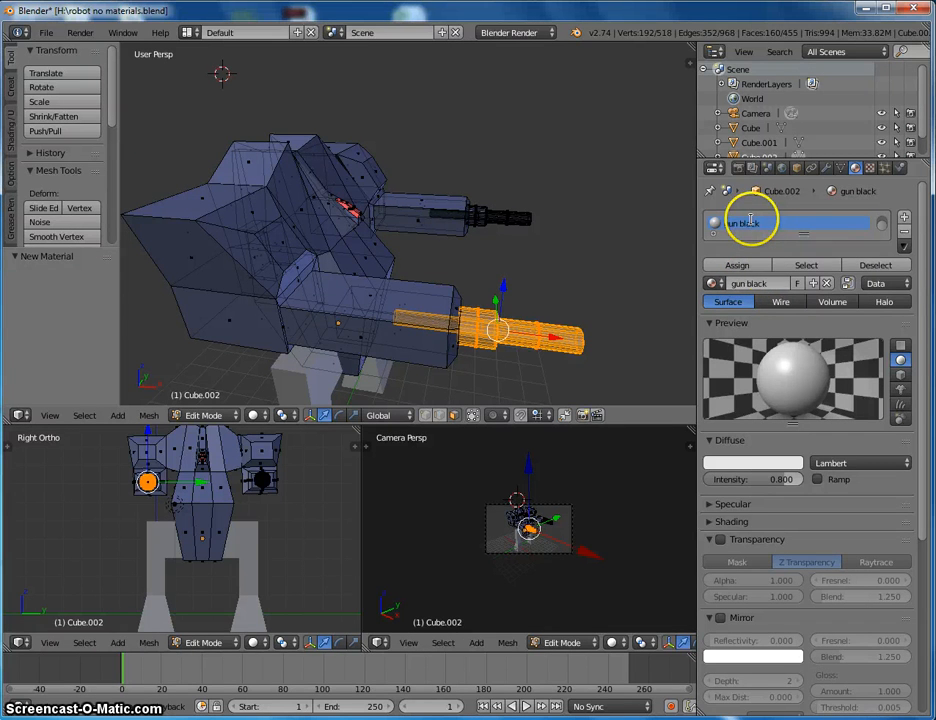
click(768, 461)
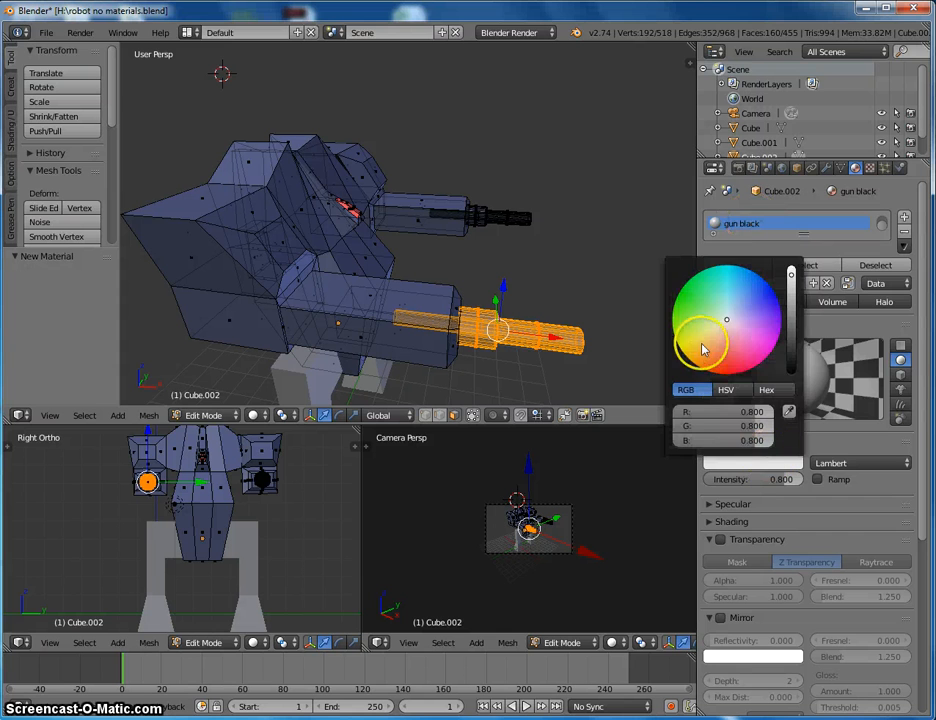
click(792, 362)
click(735, 287)
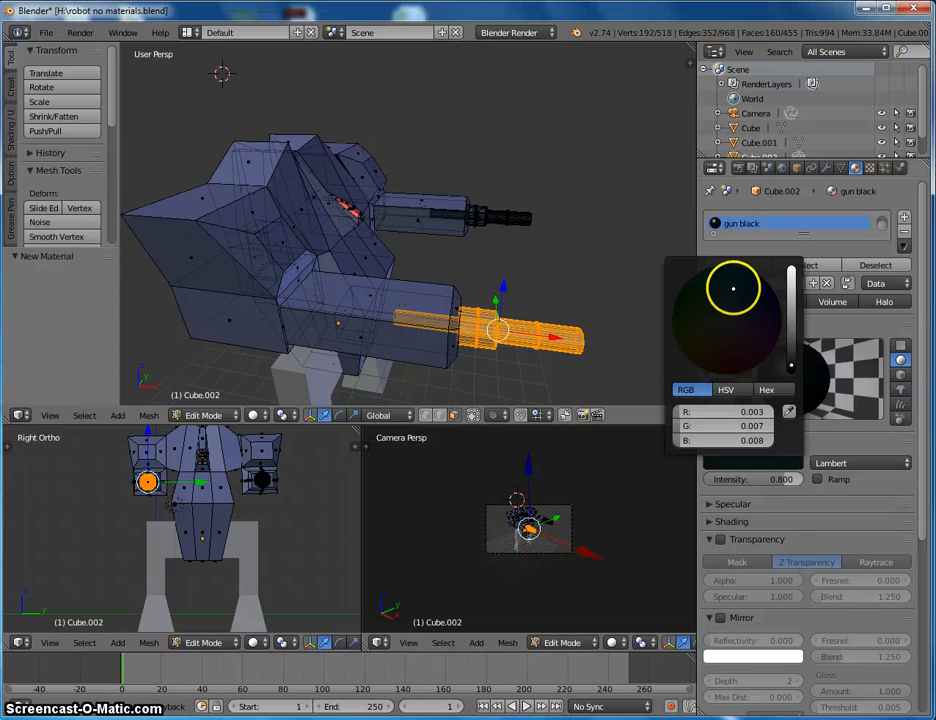
click(790, 364)
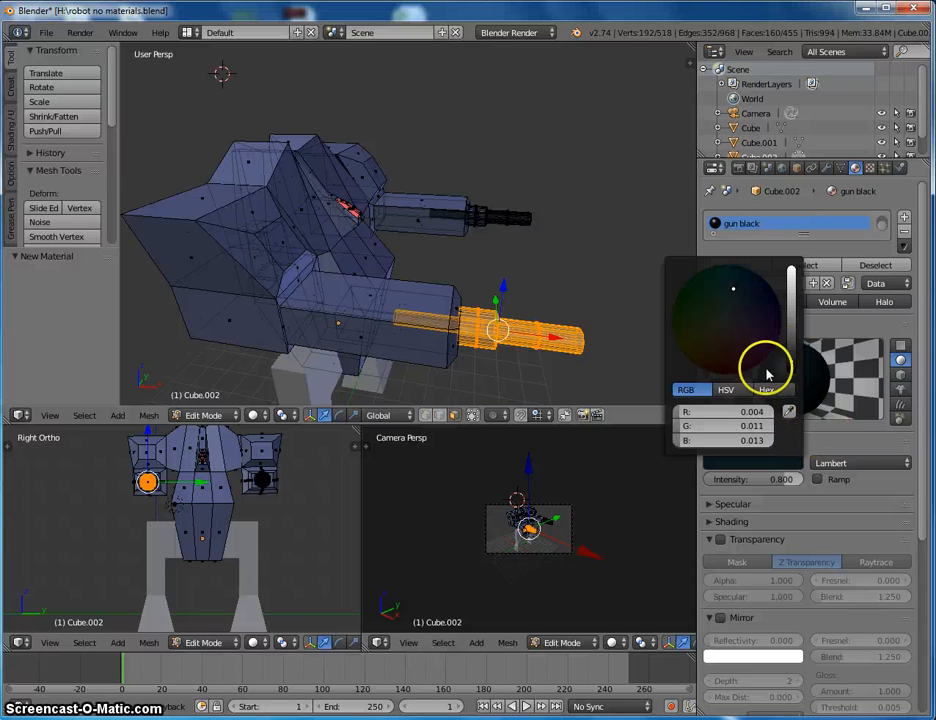
drag(790, 364, 832, 437)
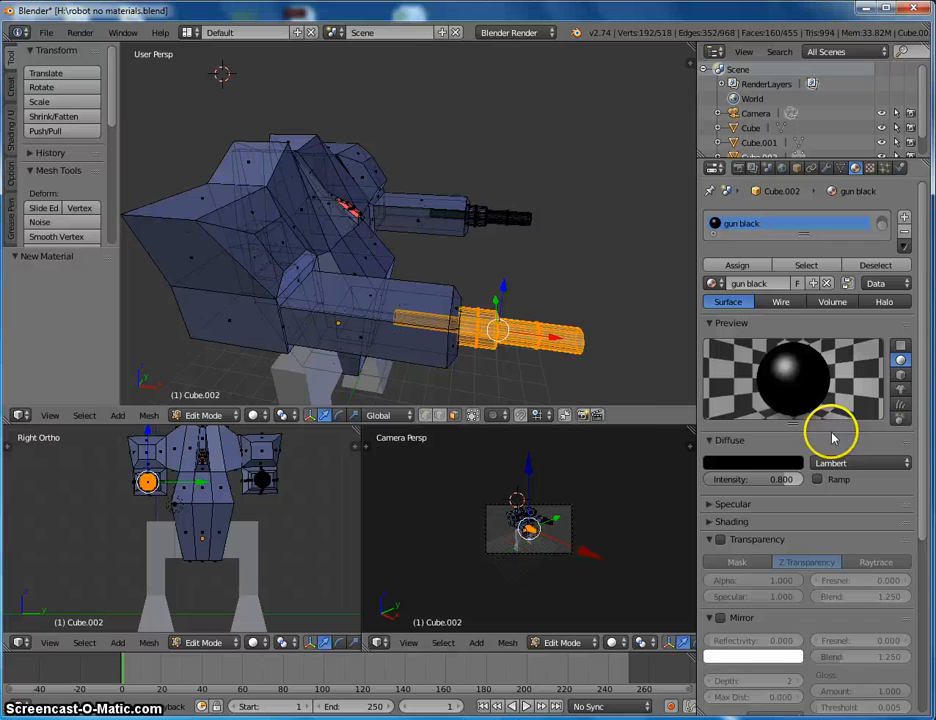
Step: Assign the gun black material to the selected barrel and to the farther arm's barrel, box-selecting its faces as well
click(746, 263)
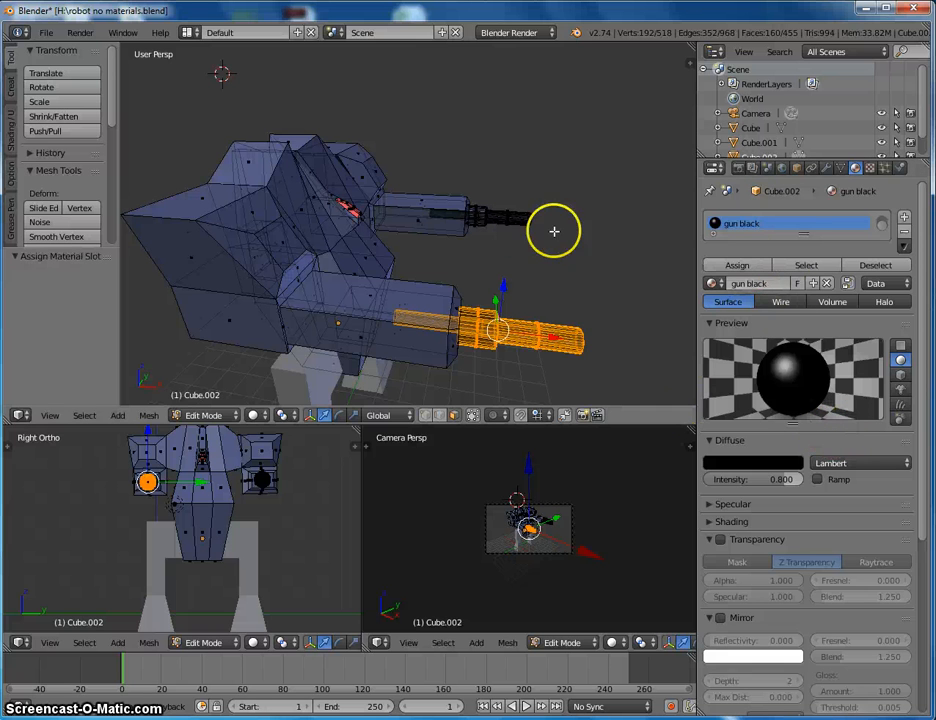
key(b)
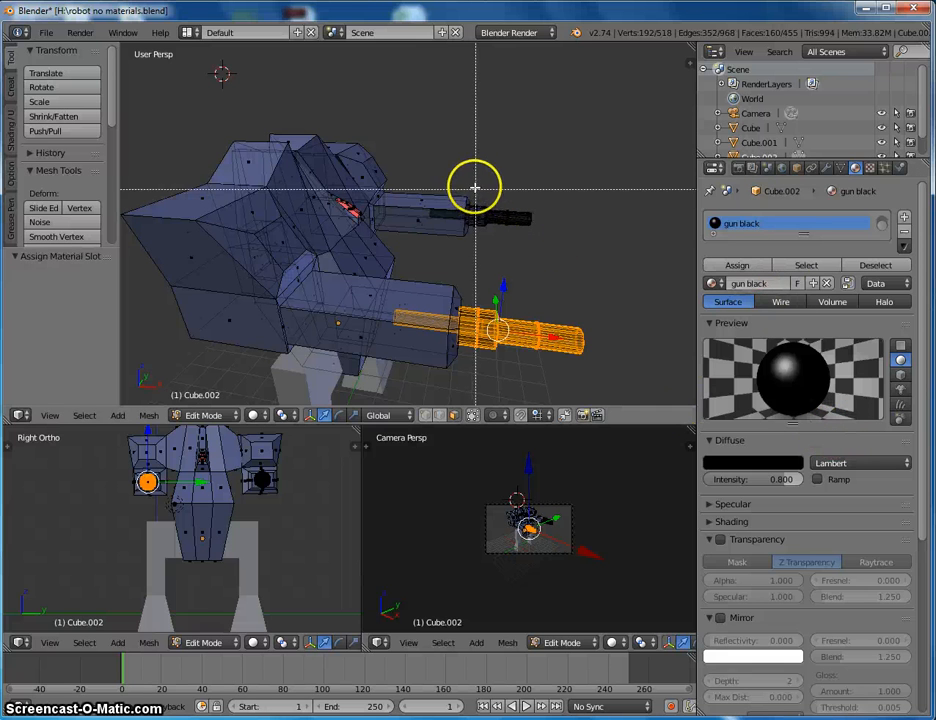
drag(475, 187, 512, 238)
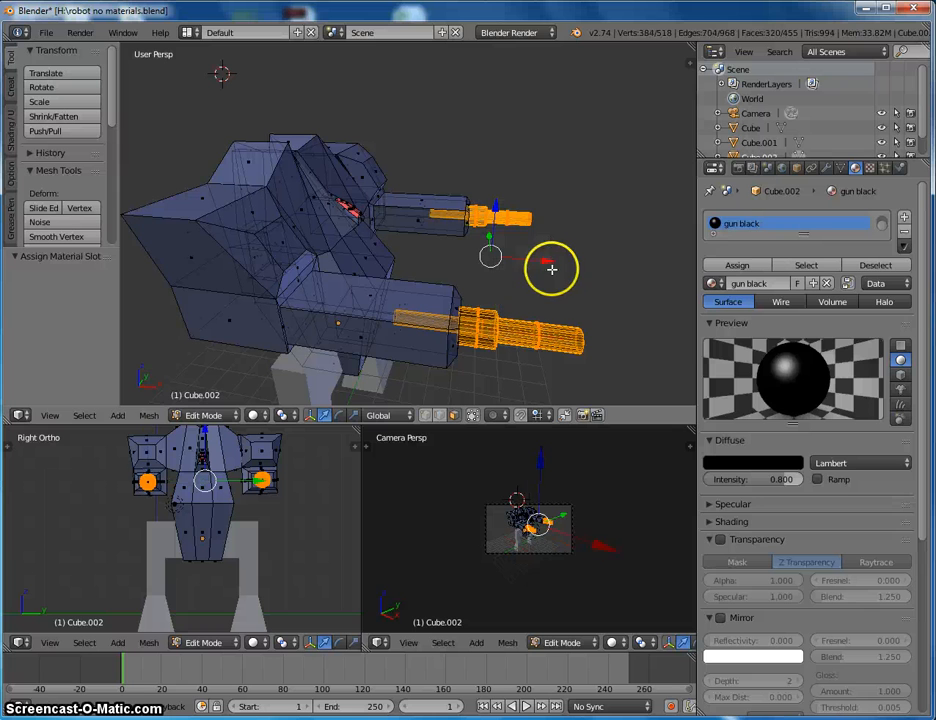
click(736, 265)
Step: Render the scene to check the black gun barrels and return to the 3D view
key(F12)
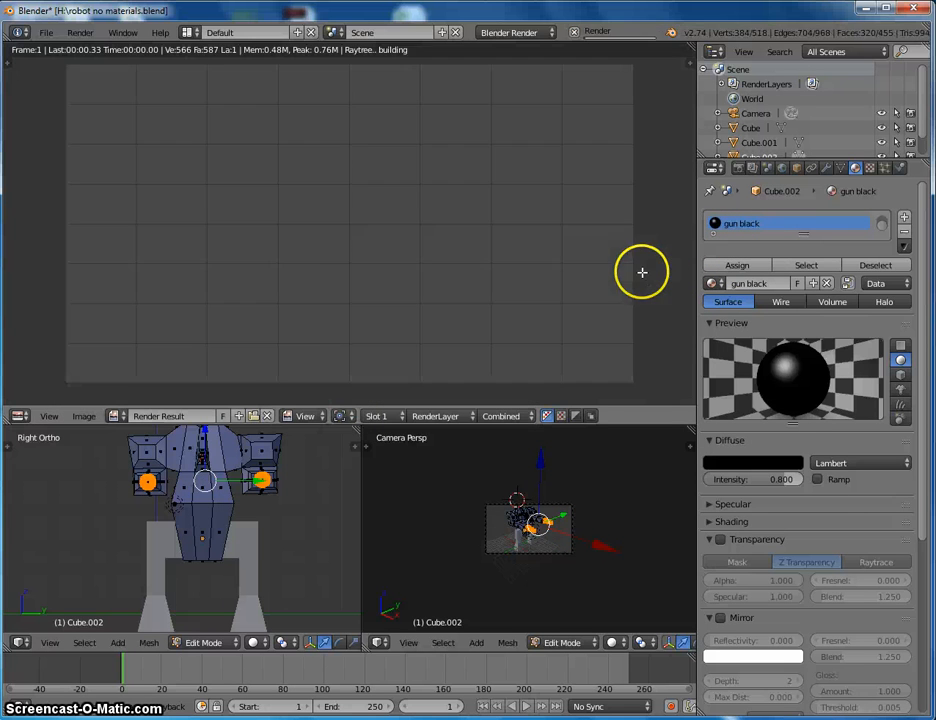
click(475, 183)
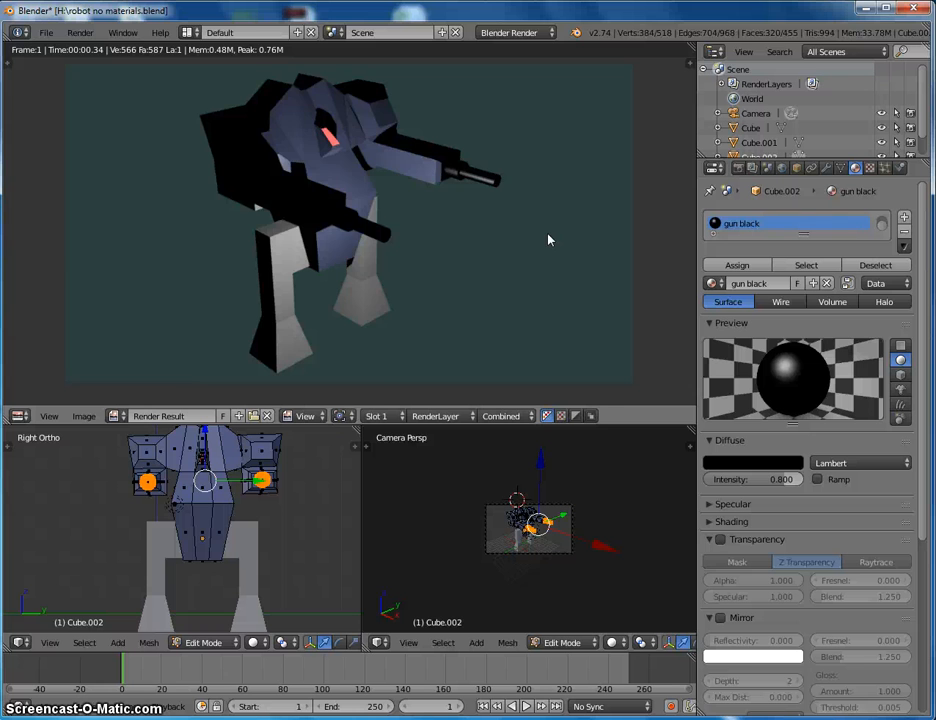
key(Escape)
Step: Look over both gun barrels from the front and deselect all faces
middle_drag(549, 240, 489, 255)
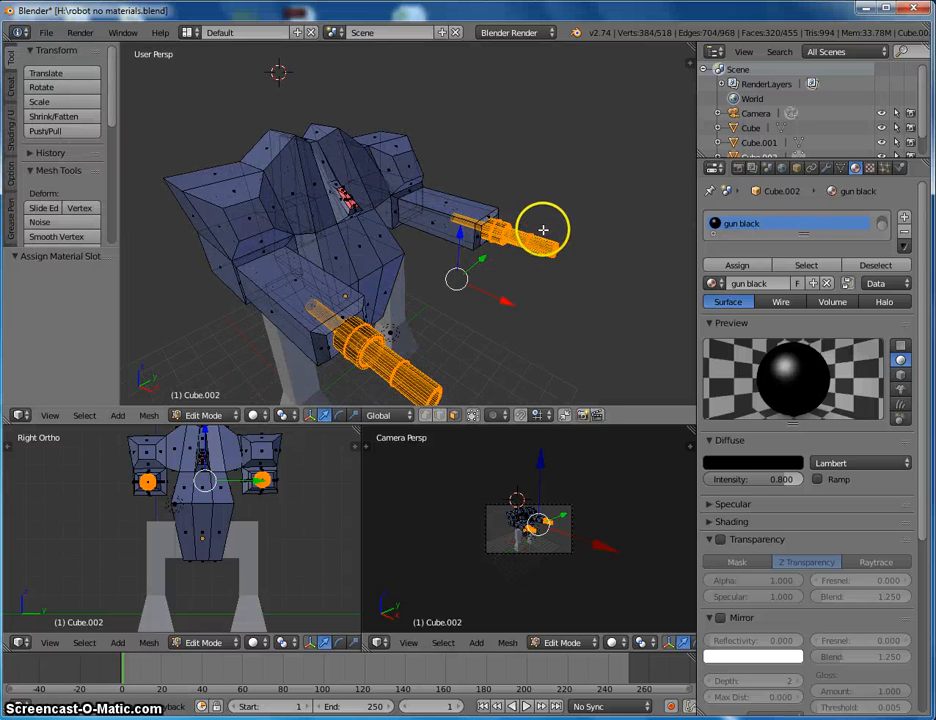
middle_drag(543, 230, 351, 236)
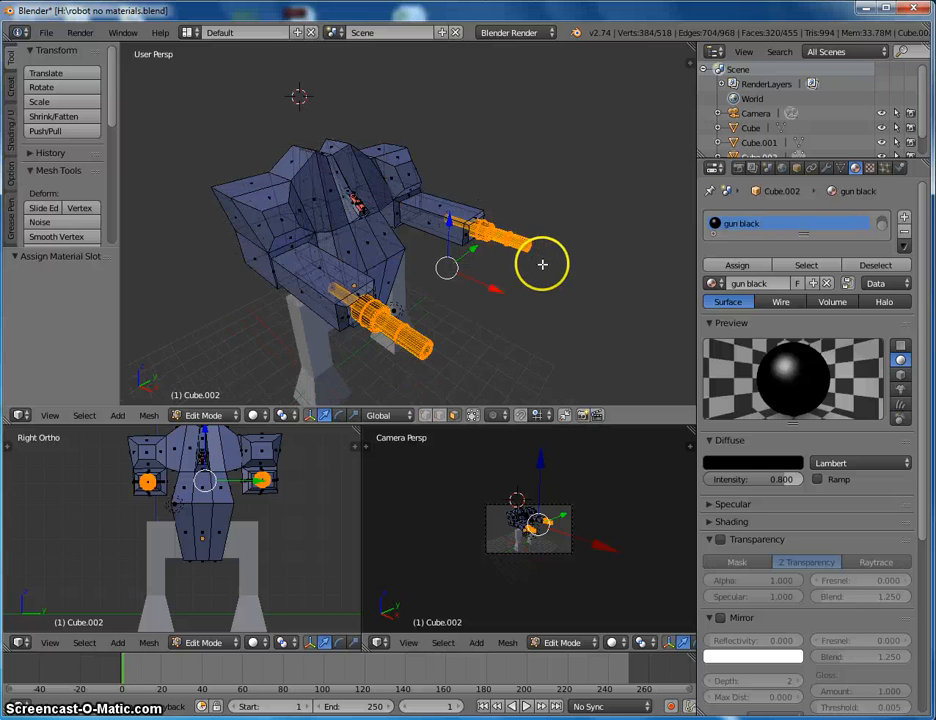
middle_drag(542, 264, 466, 240)
key(a)
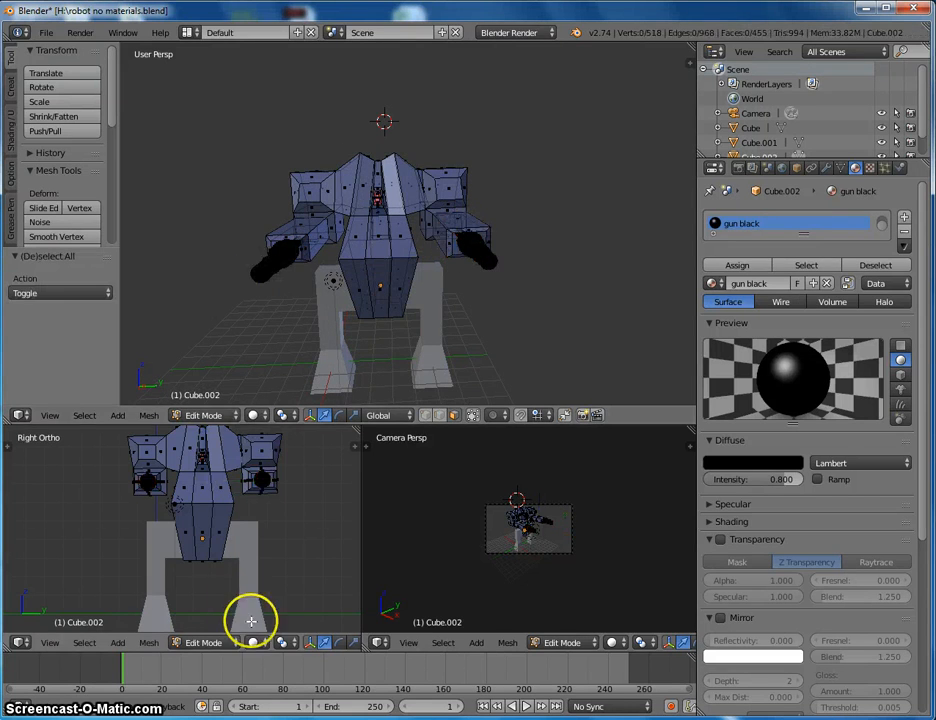
Step: Switch to the "metal texture" Google search in Chrome and show its image results
key(alt+Tab)
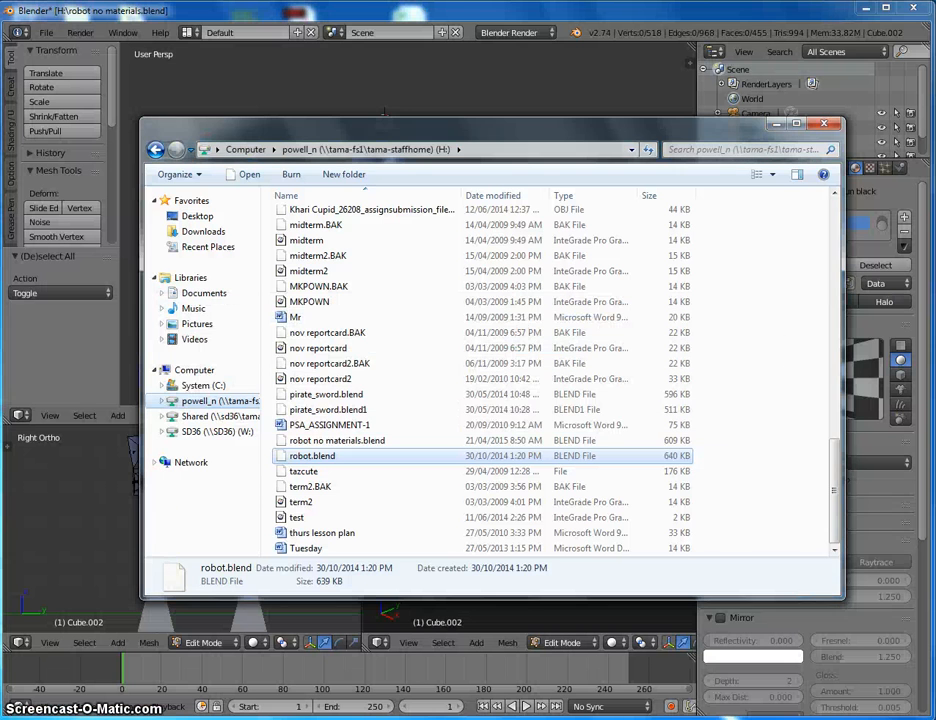
key(alt+Tab)
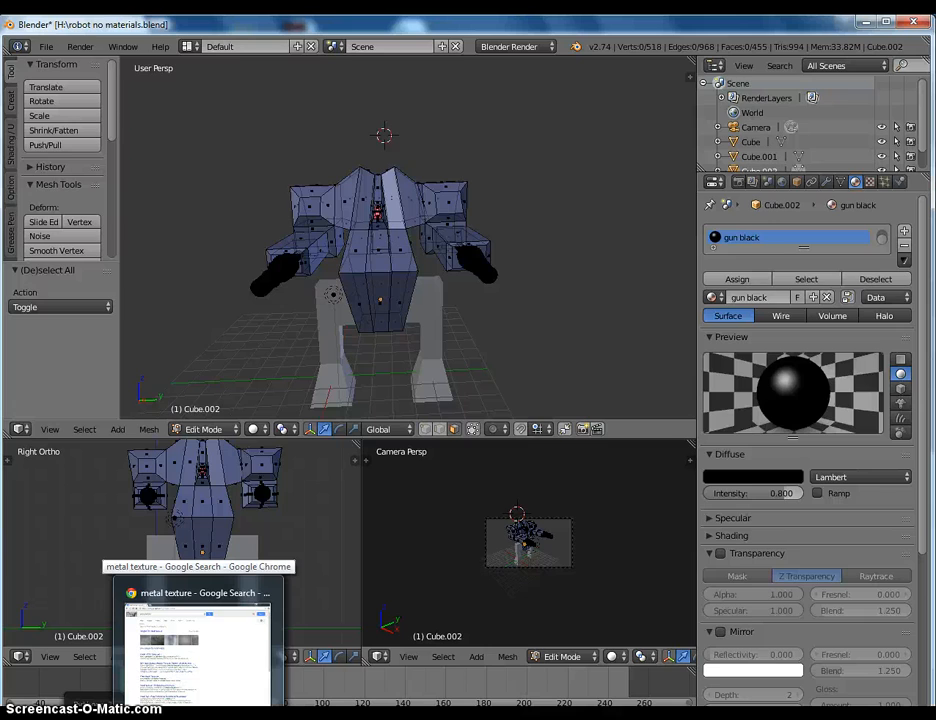
click(197, 640)
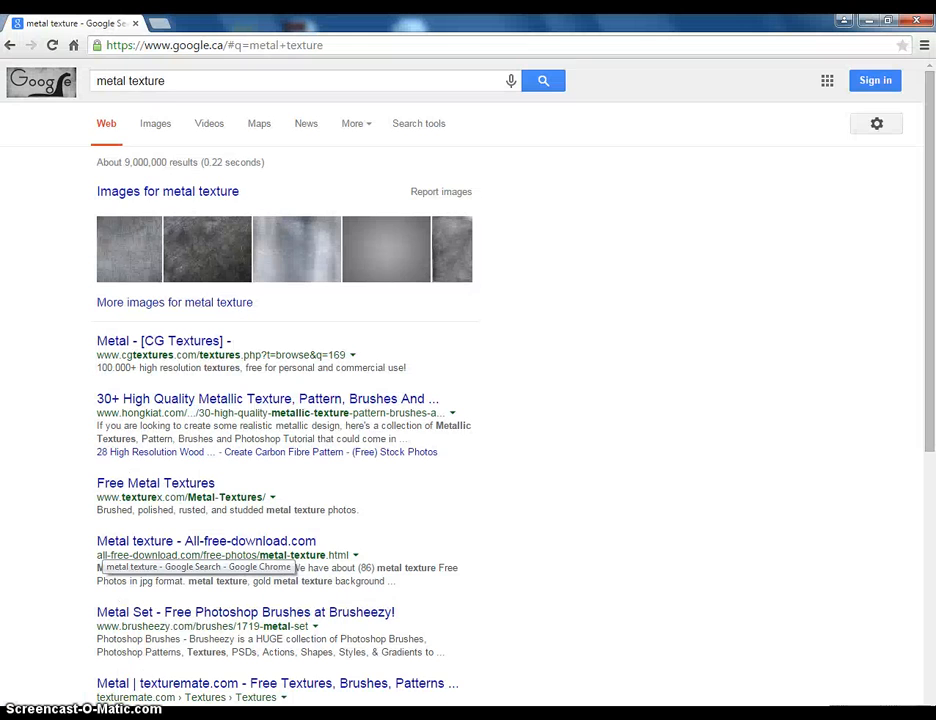
click(150, 122)
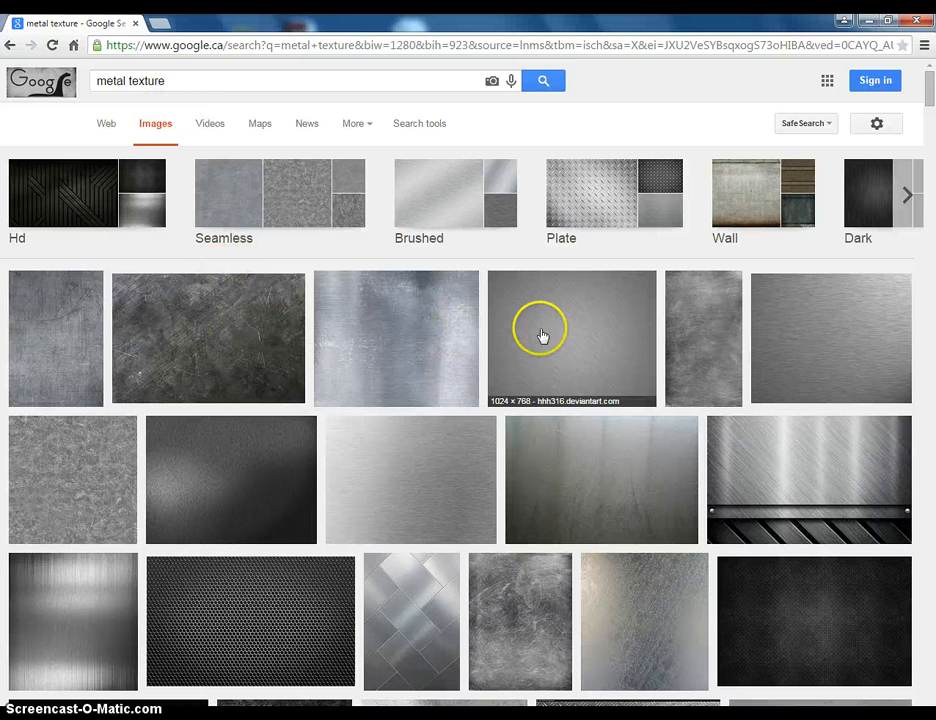
Step: Browse the metal texture images, previewing the seamless grey, light brushed and dark scratched ones
click(83, 477)
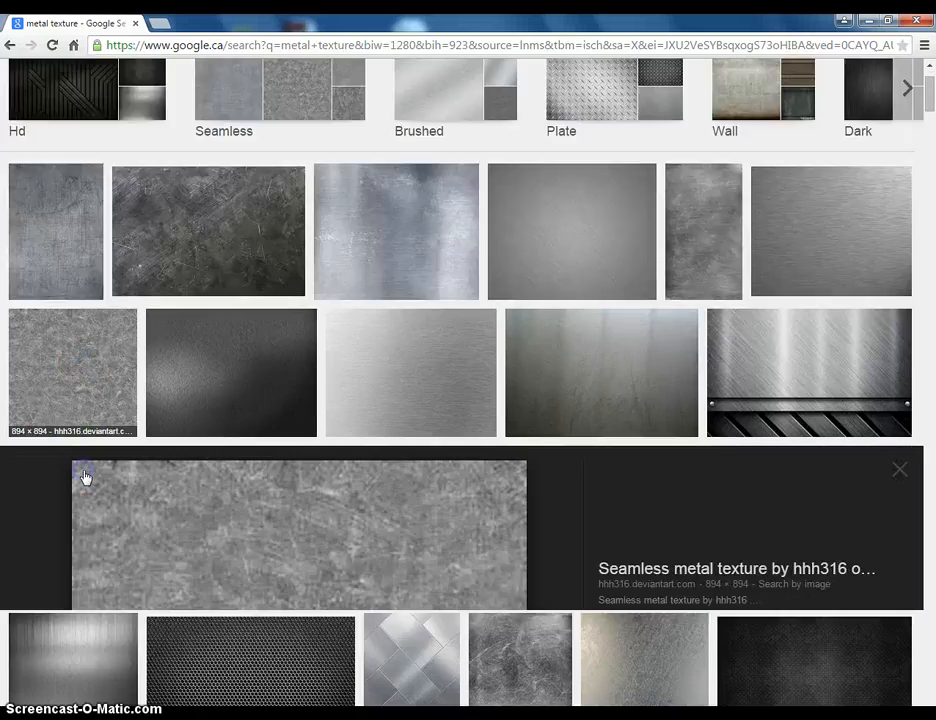
scroll(228, 400, up, 2)
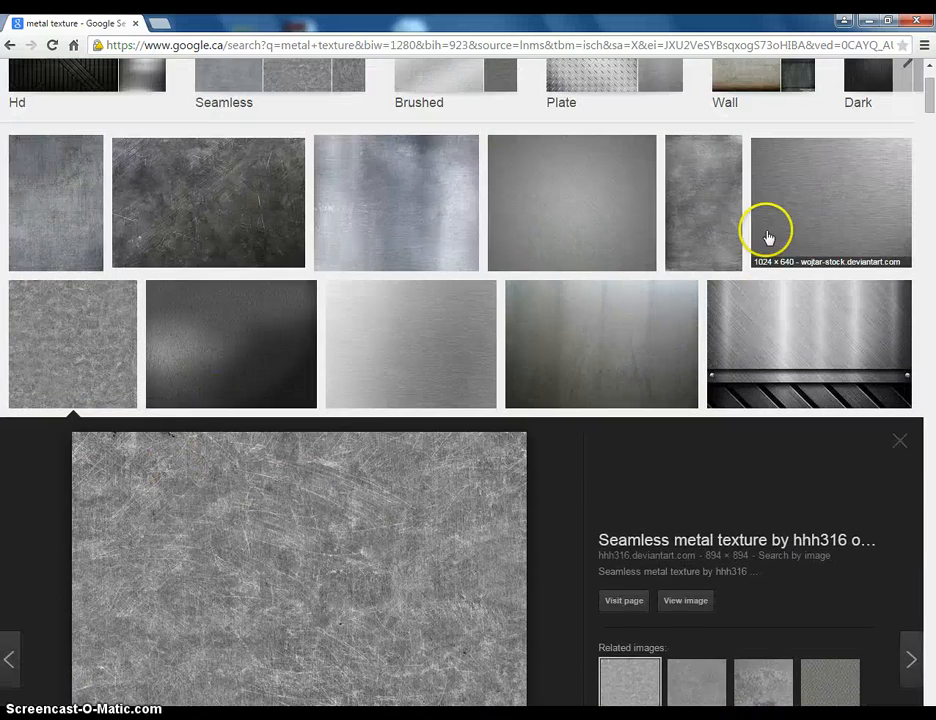
click(422, 368)
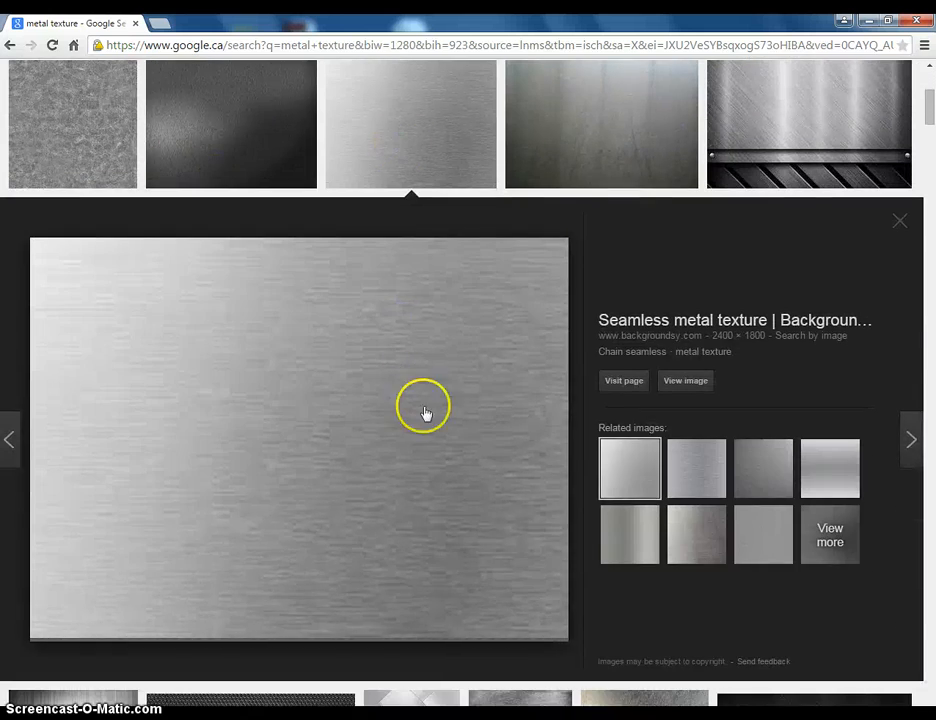
scroll(424, 414, up, 5)
scroll(426, 426, down, 10)
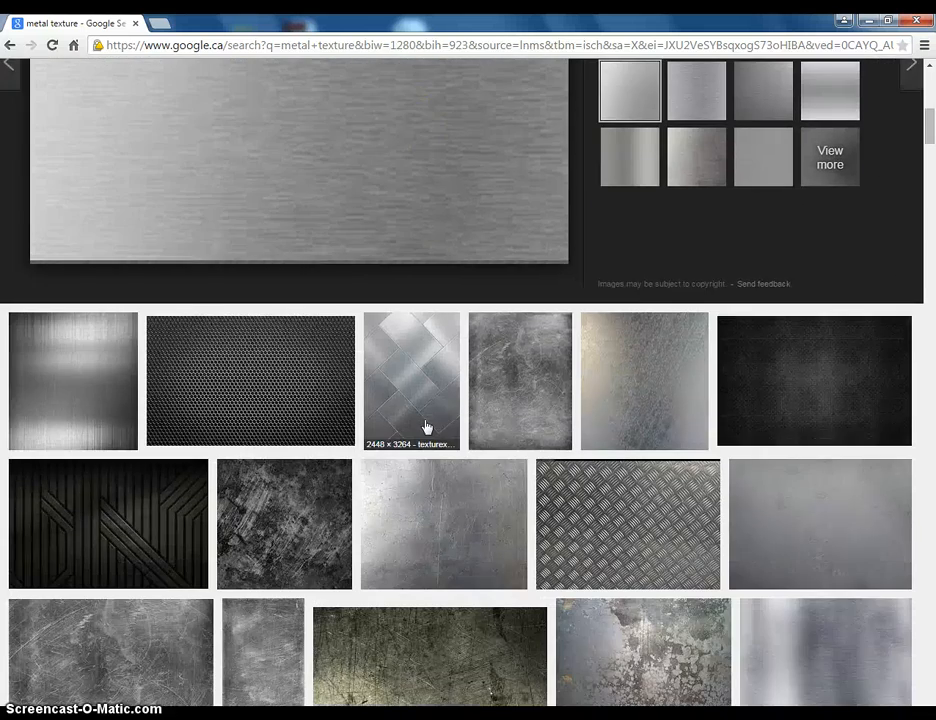
scroll(758, 397, down, 4)
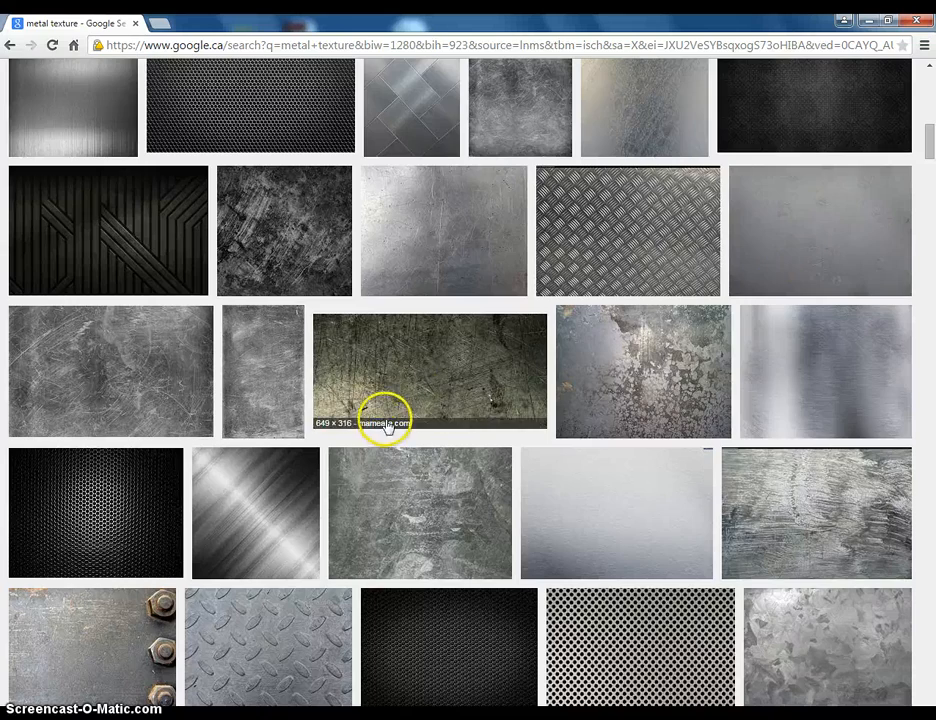
click(419, 394)
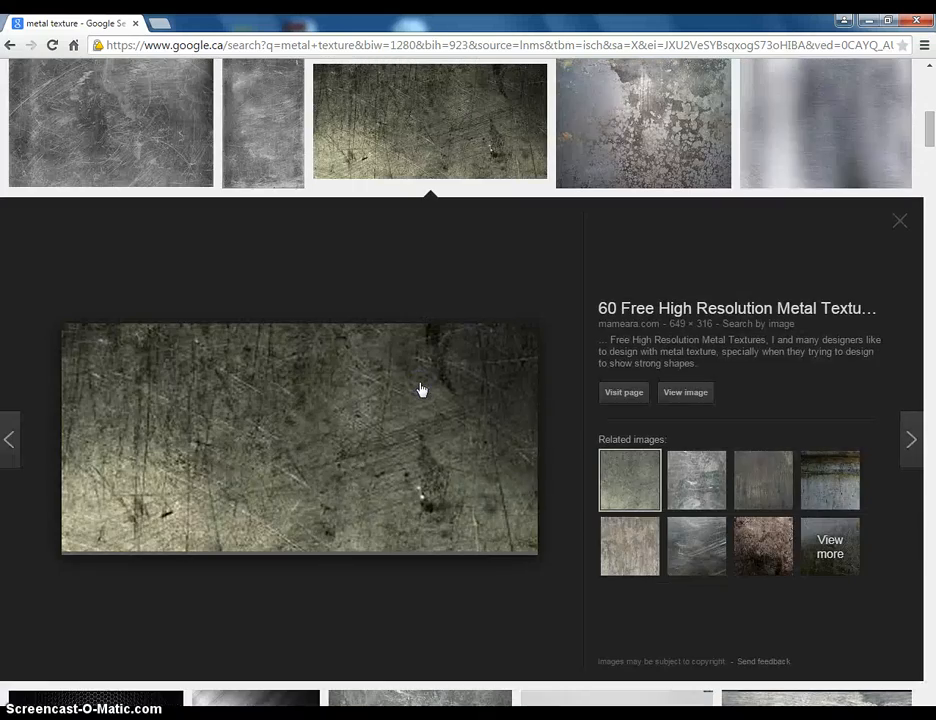
scroll(420, 389, up, 1)
scroll(420, 389, down, 9)
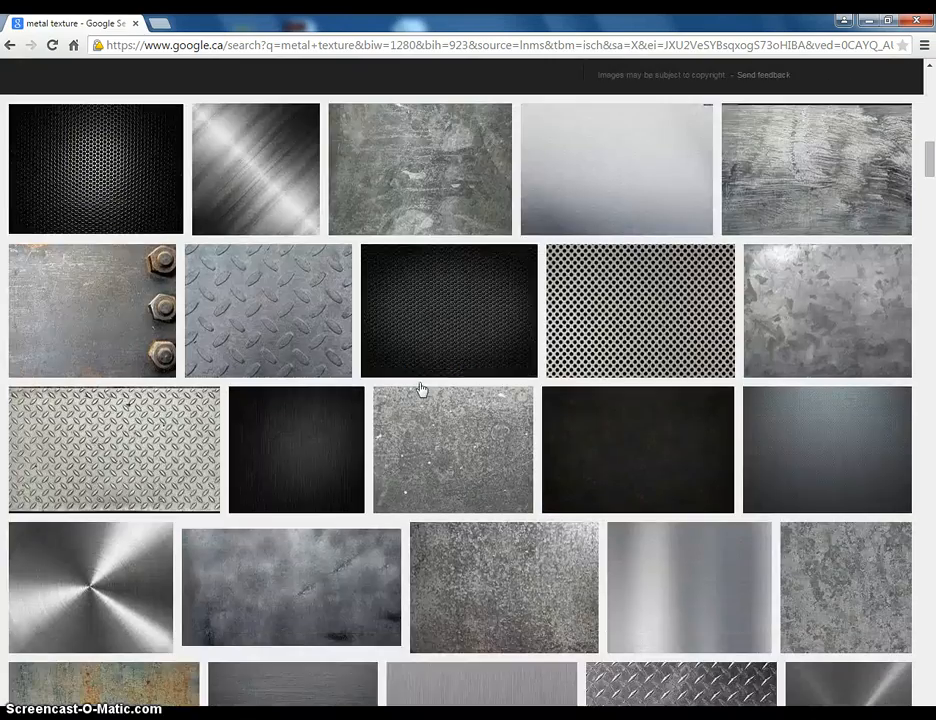
Step: Preview the 1280 × 768 light diamond-plate texture and try to open its full-size image
click(173, 433)
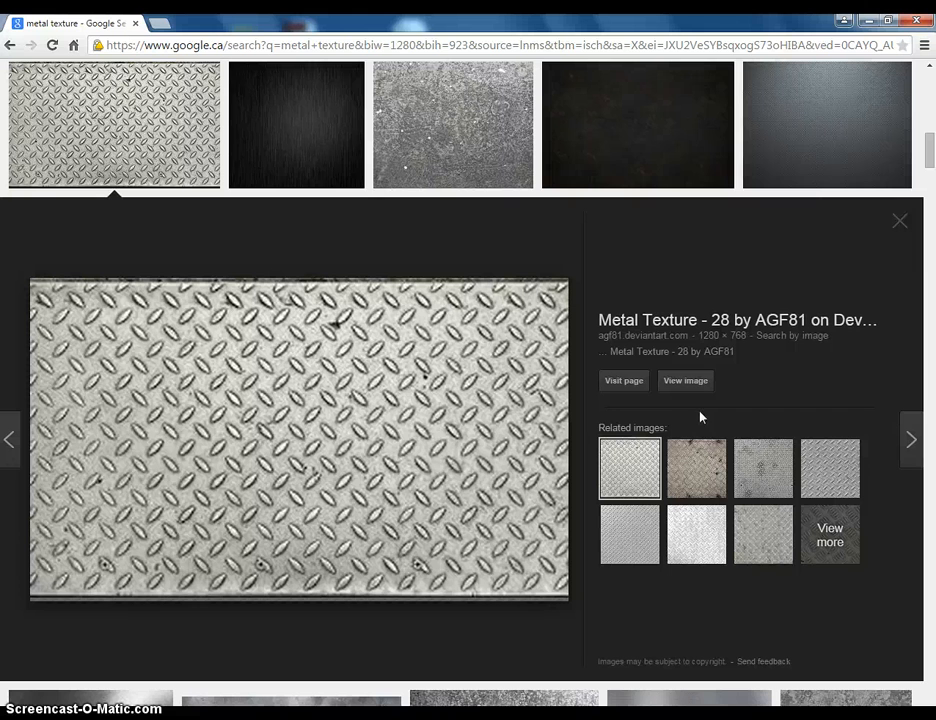
click(679, 383)
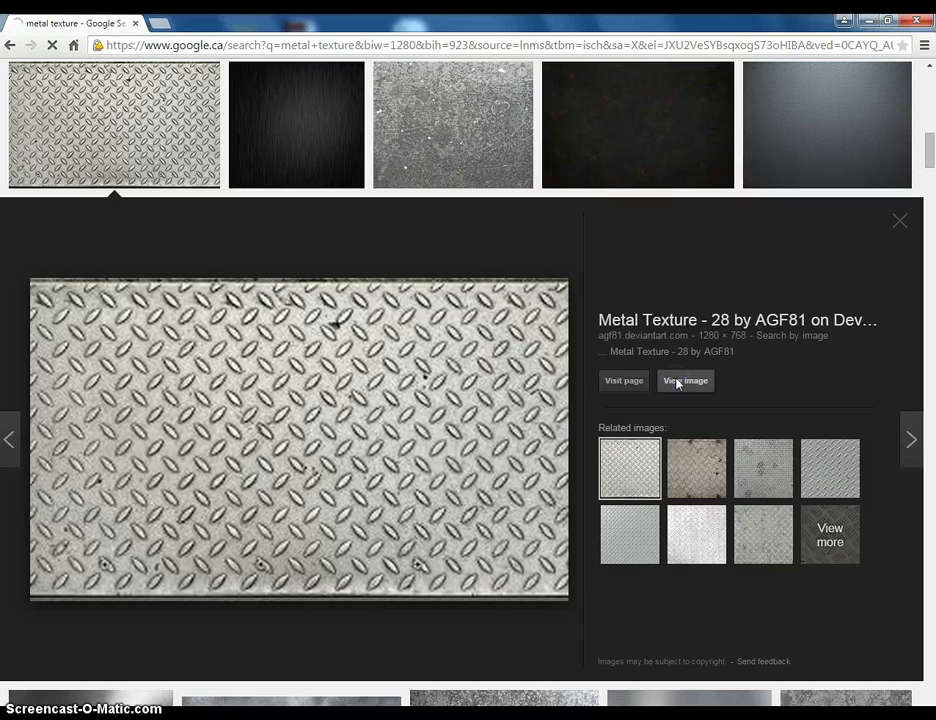
scroll(529, 383, up, 3)
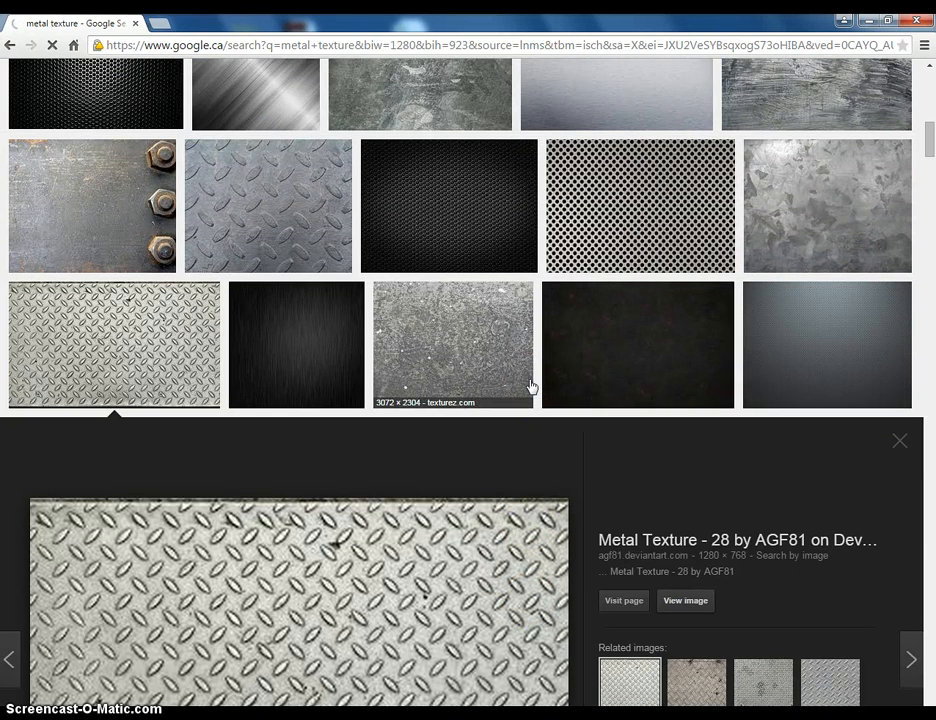
scroll(531, 386, down, 2)
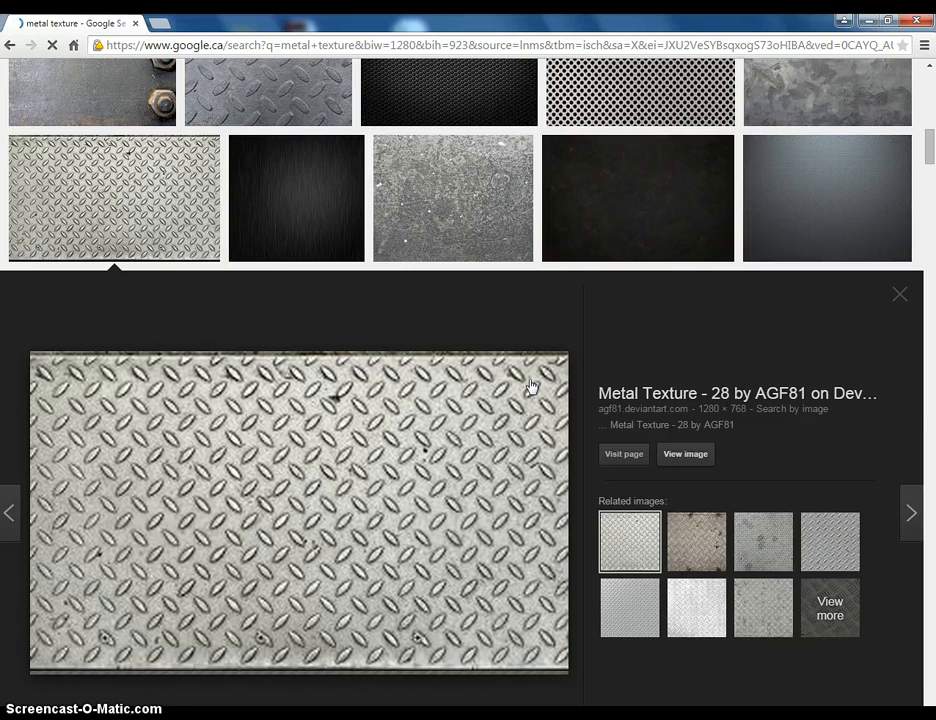
scroll(531, 386, up, 5)
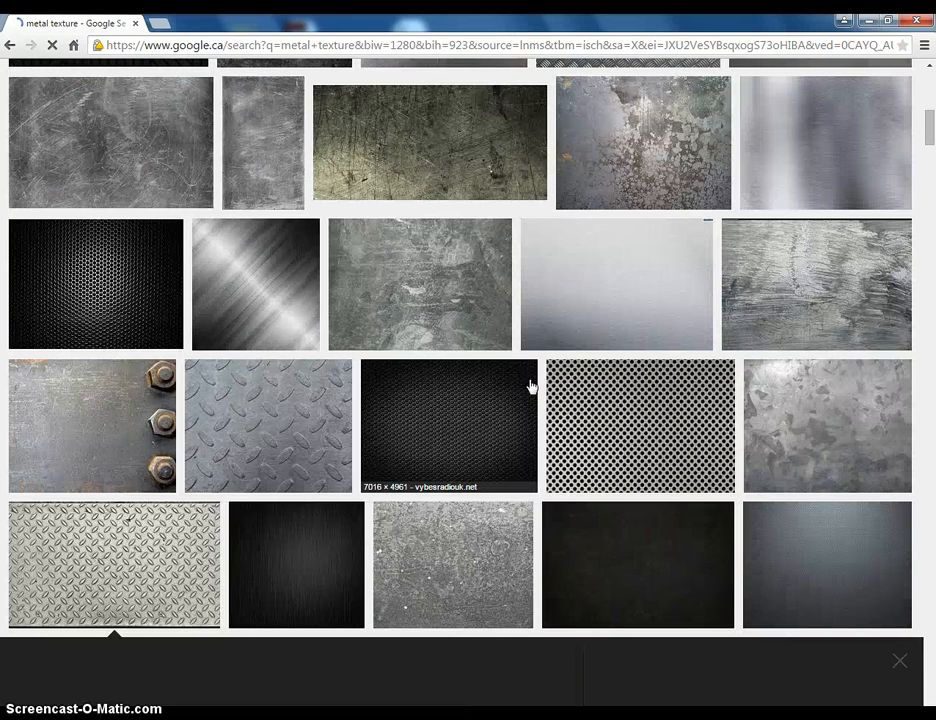
Step: Open the full-size 3000 × 2000 brushed metal texture from PSDGraphics and look over the image
click(608, 313)
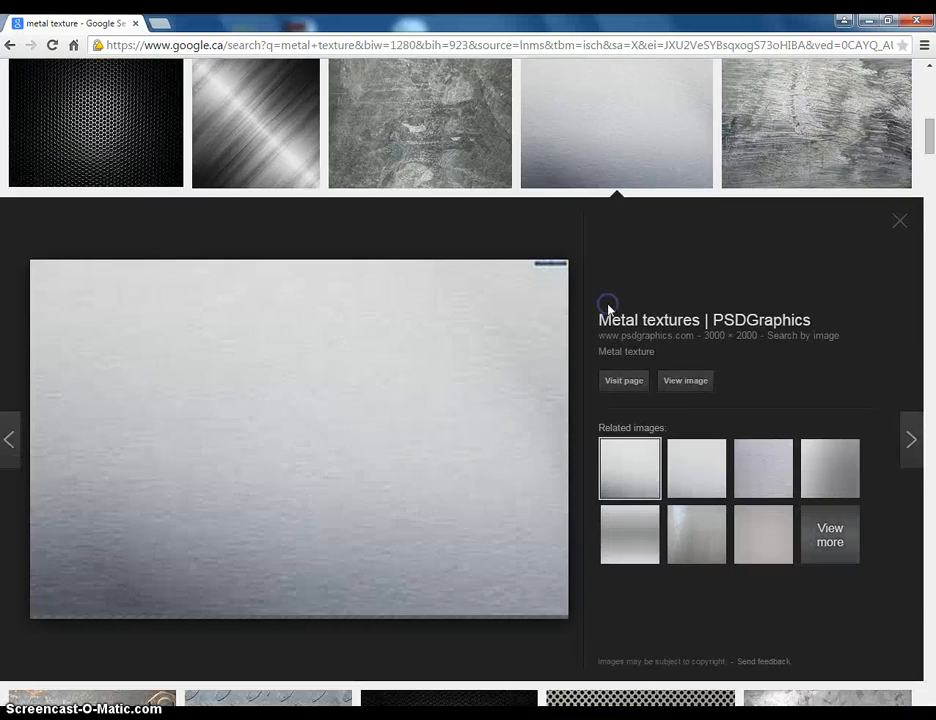
click(686, 381)
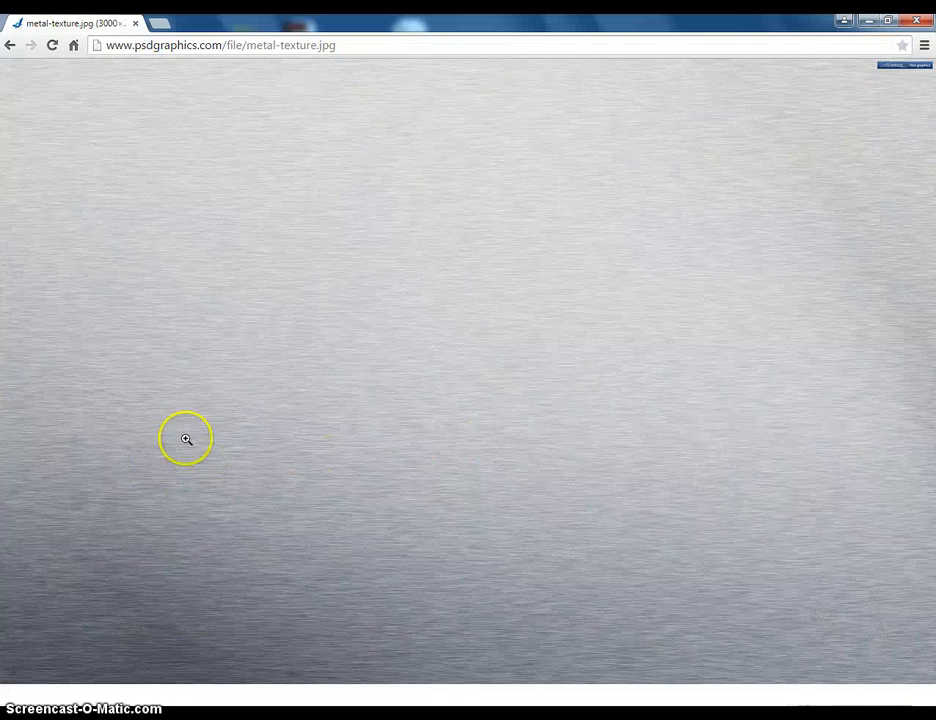
click(409, 224)
click(408, 225)
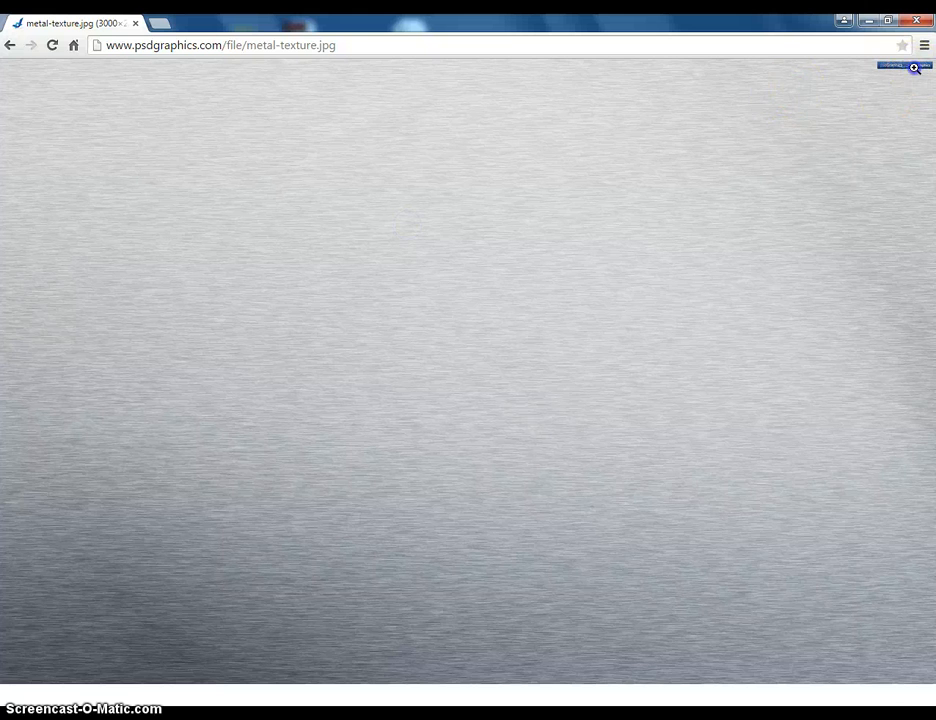
click(873, 97)
click(403, 163)
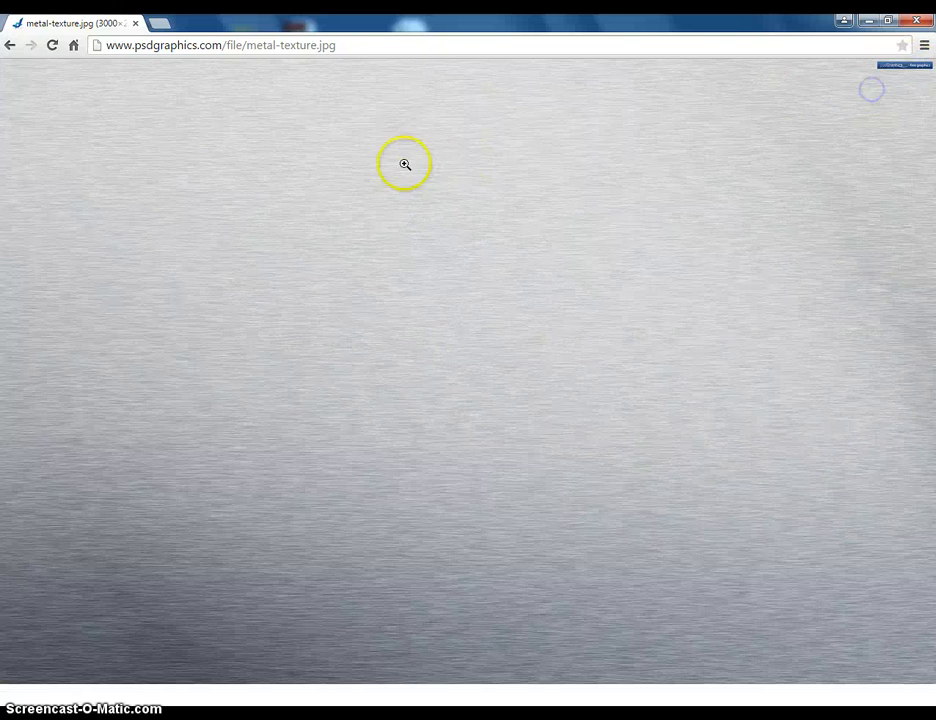
Step: Save the brushed metal image to the Desktop as a JPEG named metal-texture
right_click(403, 163)
click(427, 173)
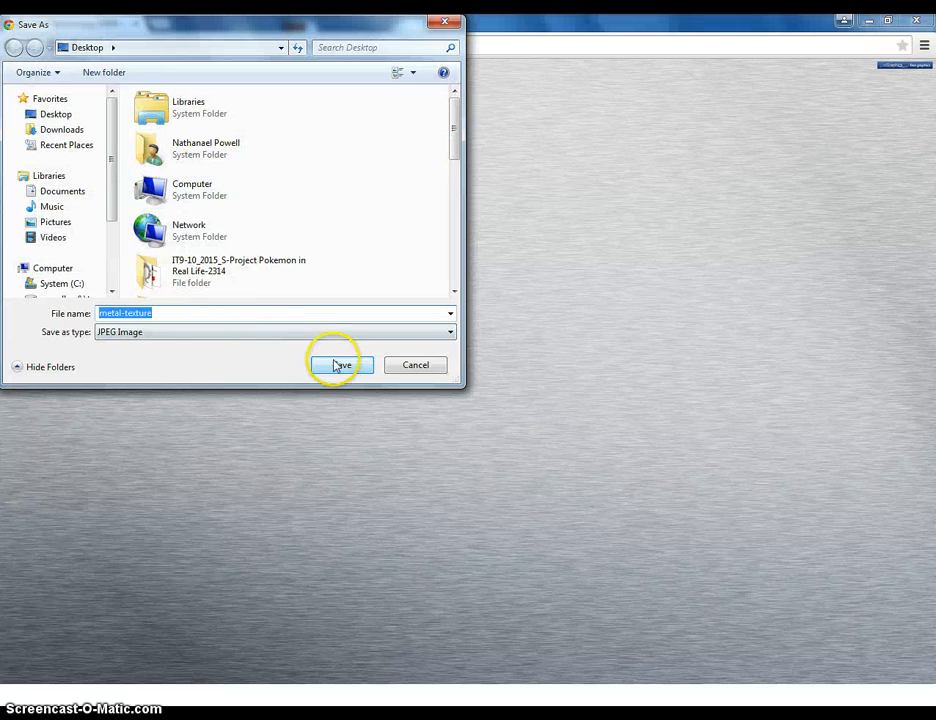
click(341, 365)
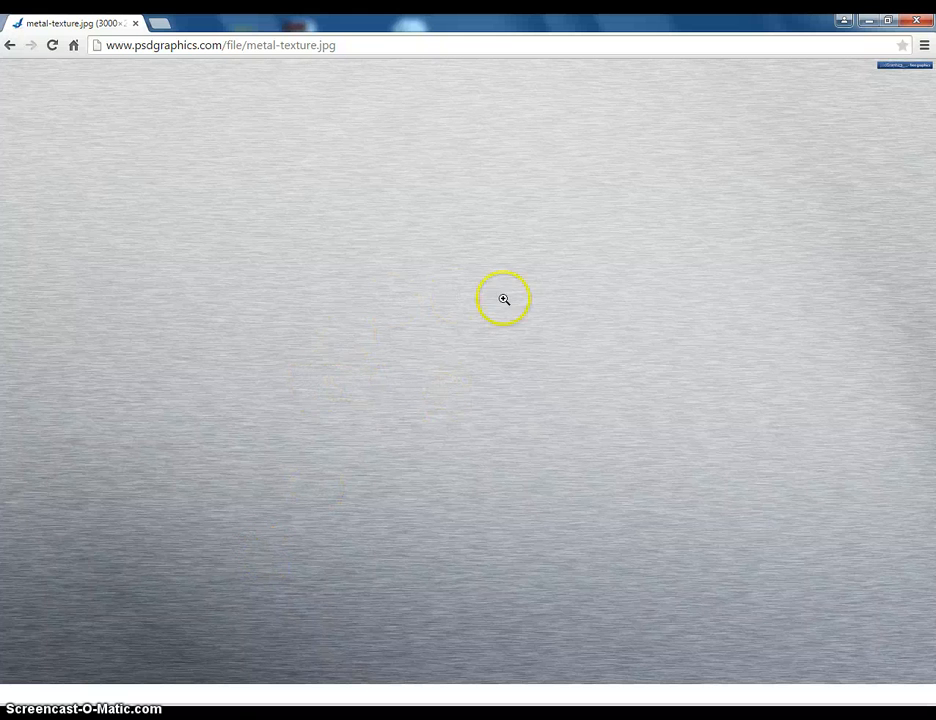
Step: Switch to Blender and add a new texture of type Image or Movie to the gun black material
click(330, 716)
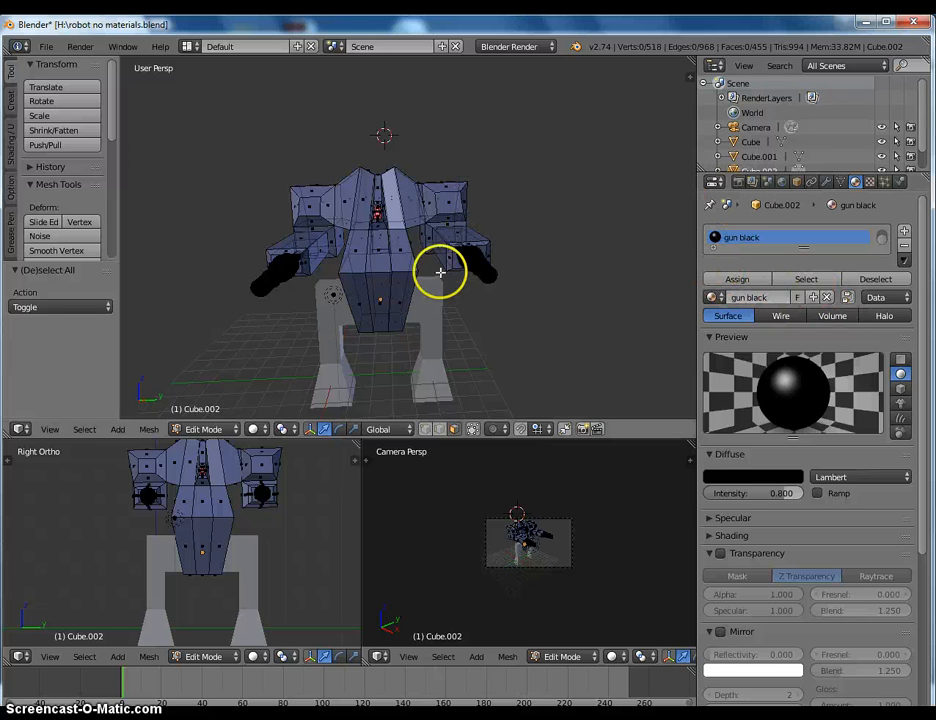
click(869, 183)
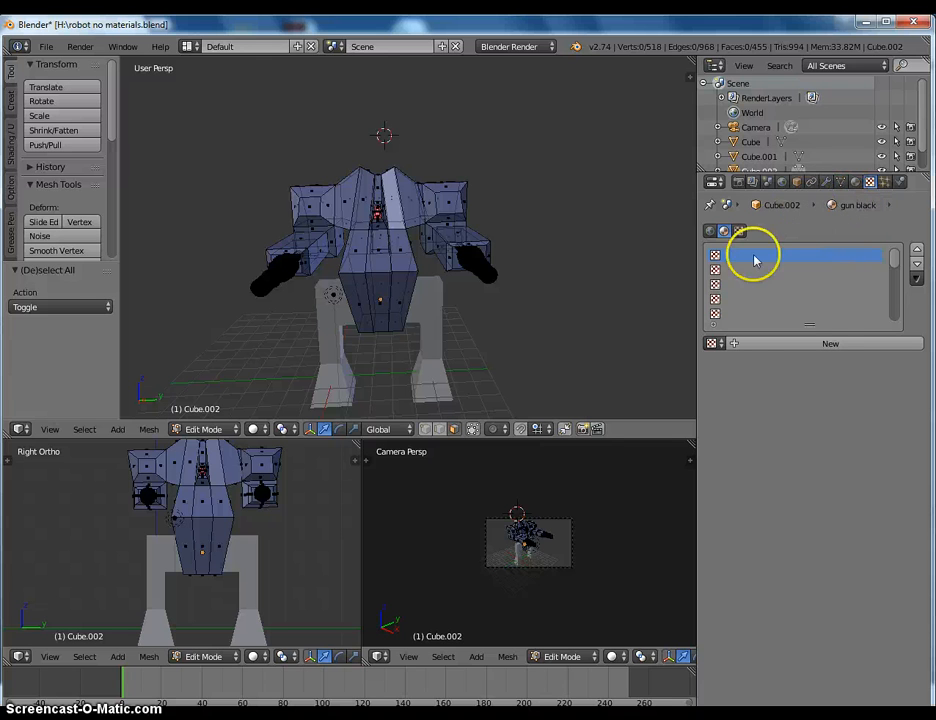
click(731, 344)
click(889, 364)
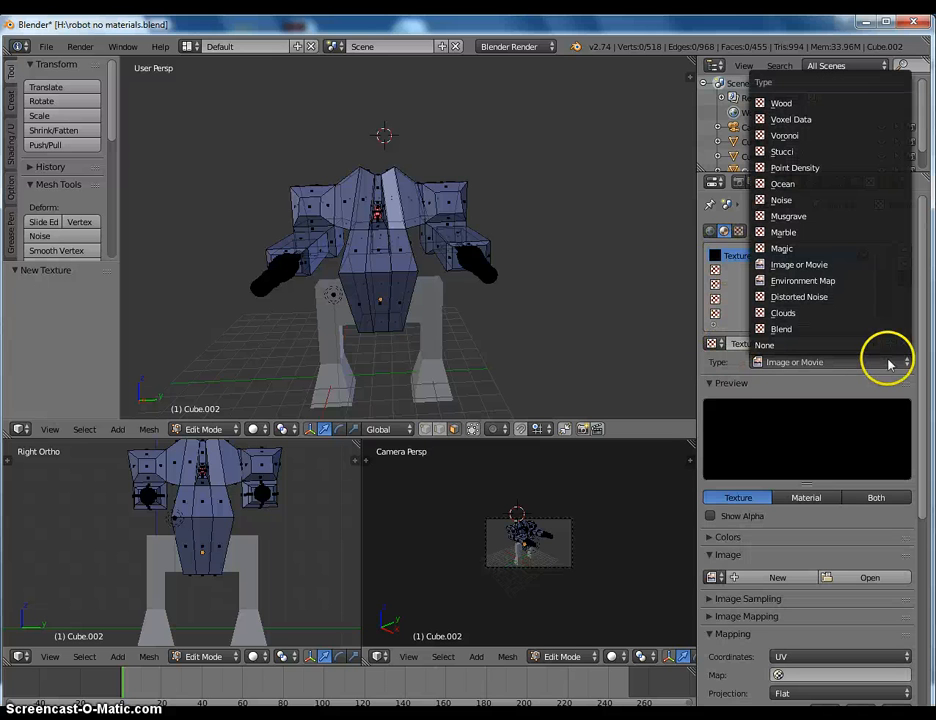
click(800, 266)
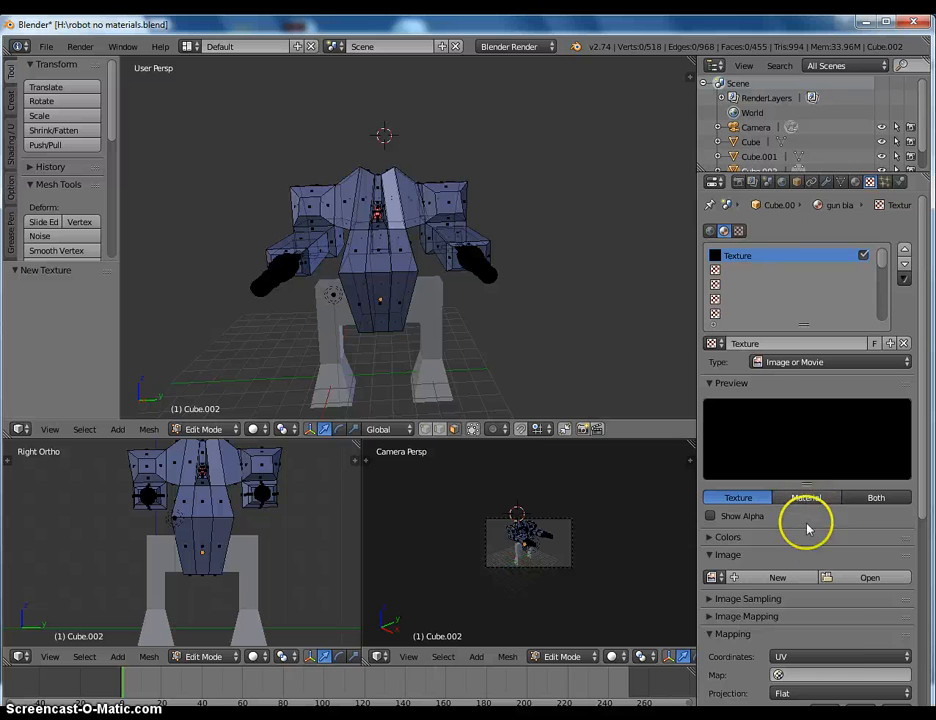
Step: Load metal-texture.jpg from the Desktop folder on H: as the texture's image
scroll(808, 530, down, 1)
click(844, 548)
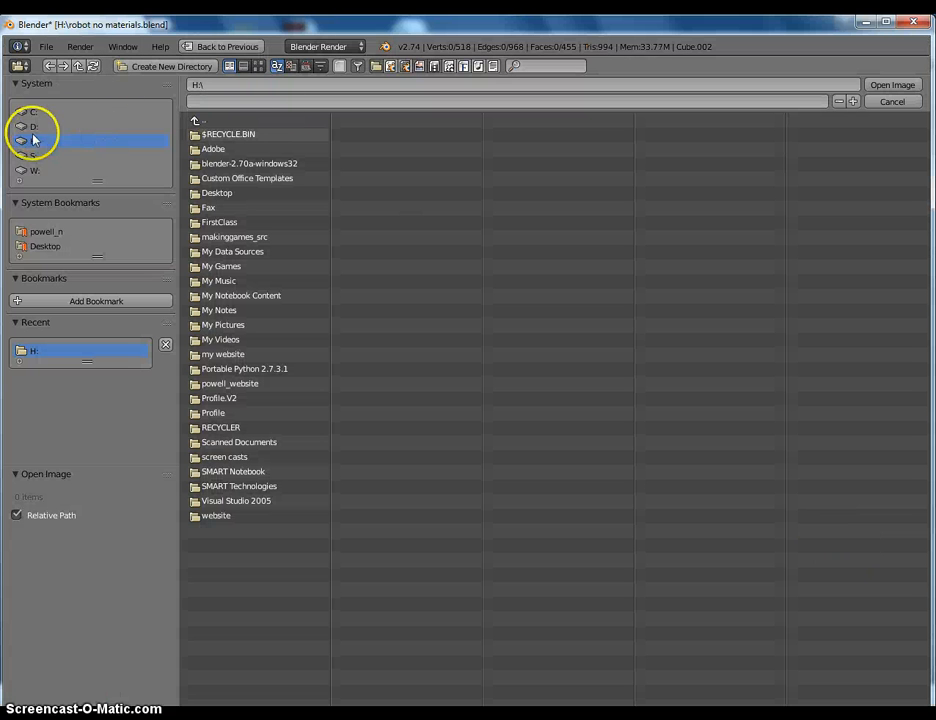
click(236, 194)
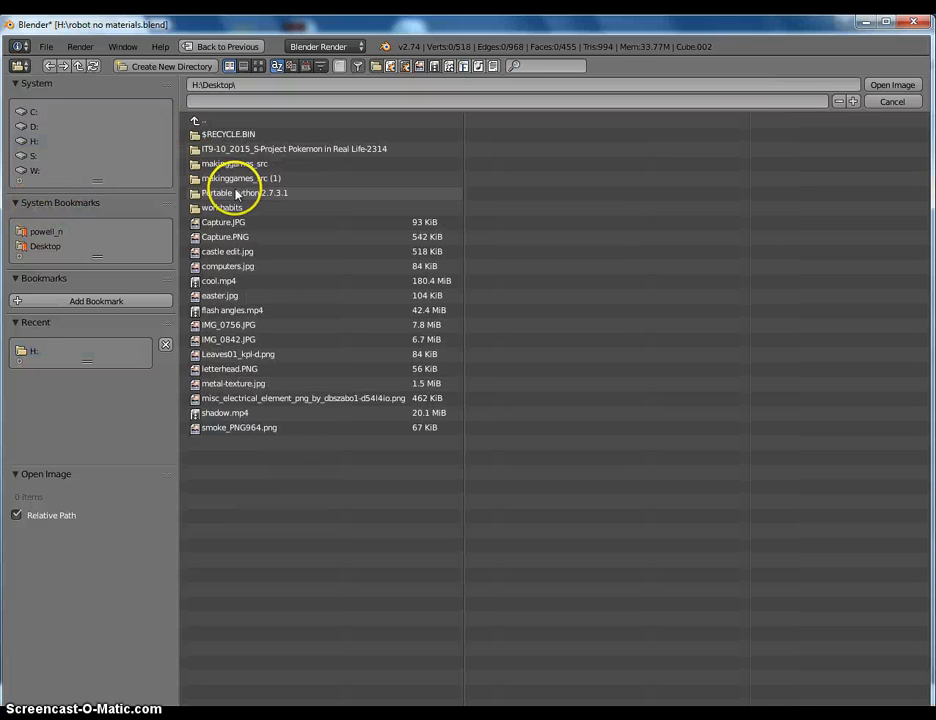
click(242, 384)
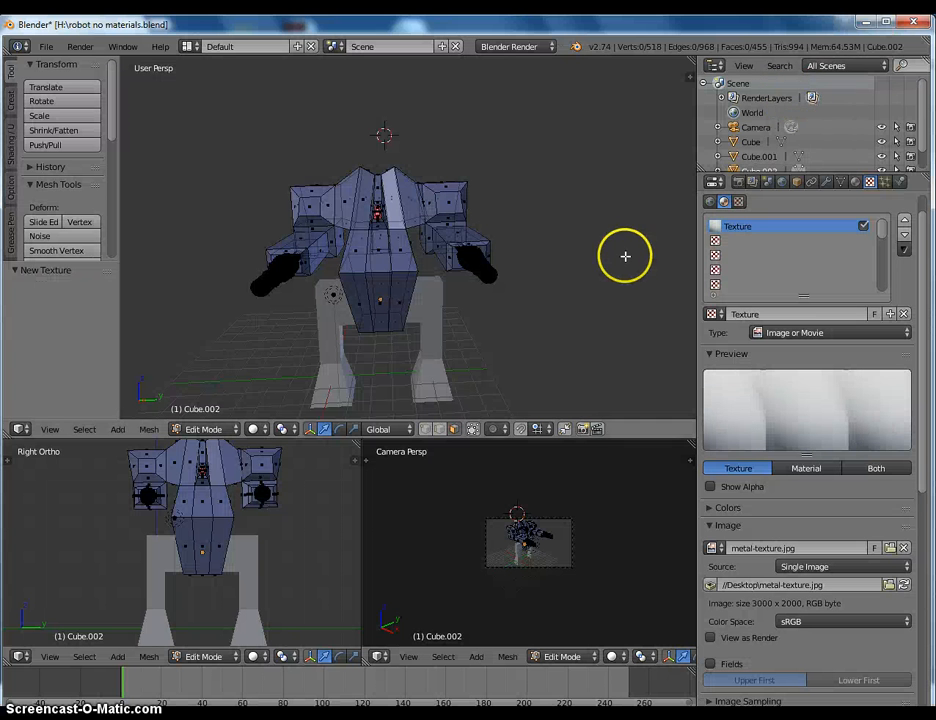
Step: Render the scene to check the image texture on the guns, and close the render
scroll(784, 490, down, 2)
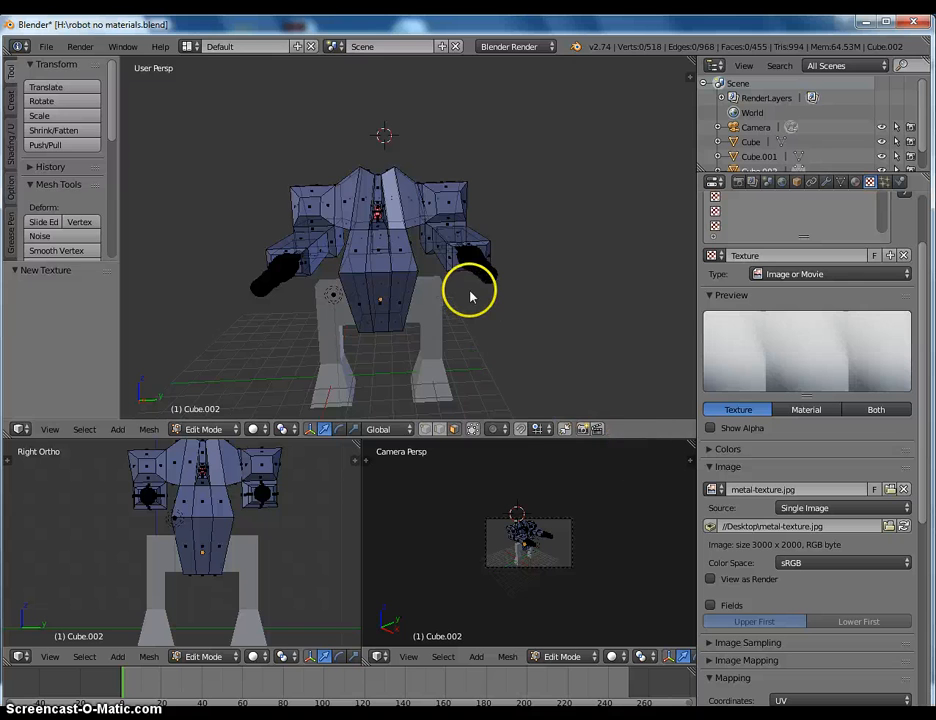
key(F12)
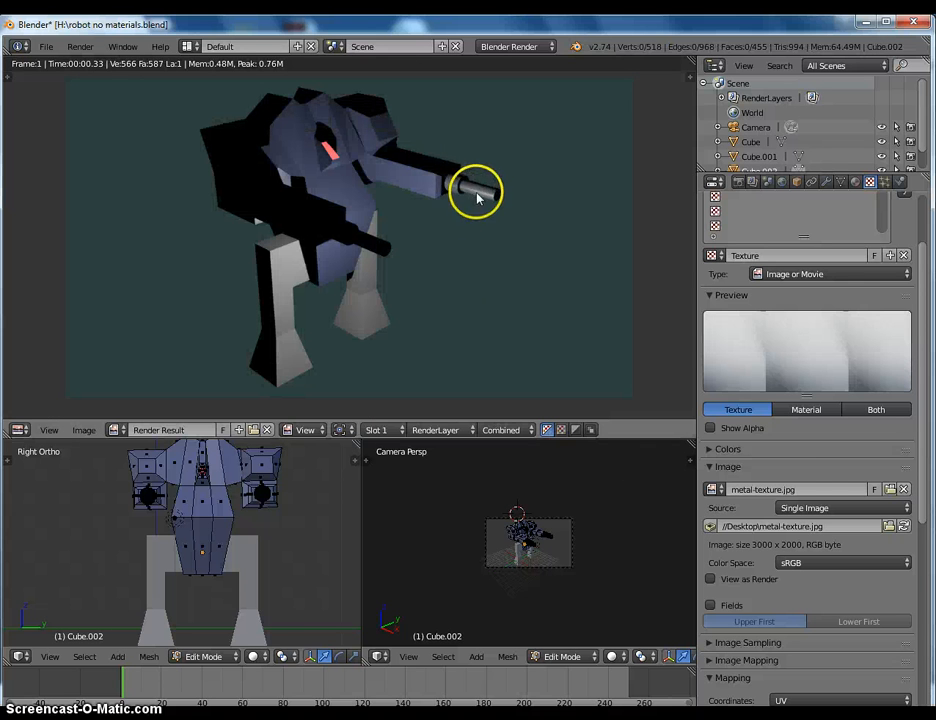
key(Escape)
Step: Switch the texture preview to show the Material
scroll(822, 474, down, 3)
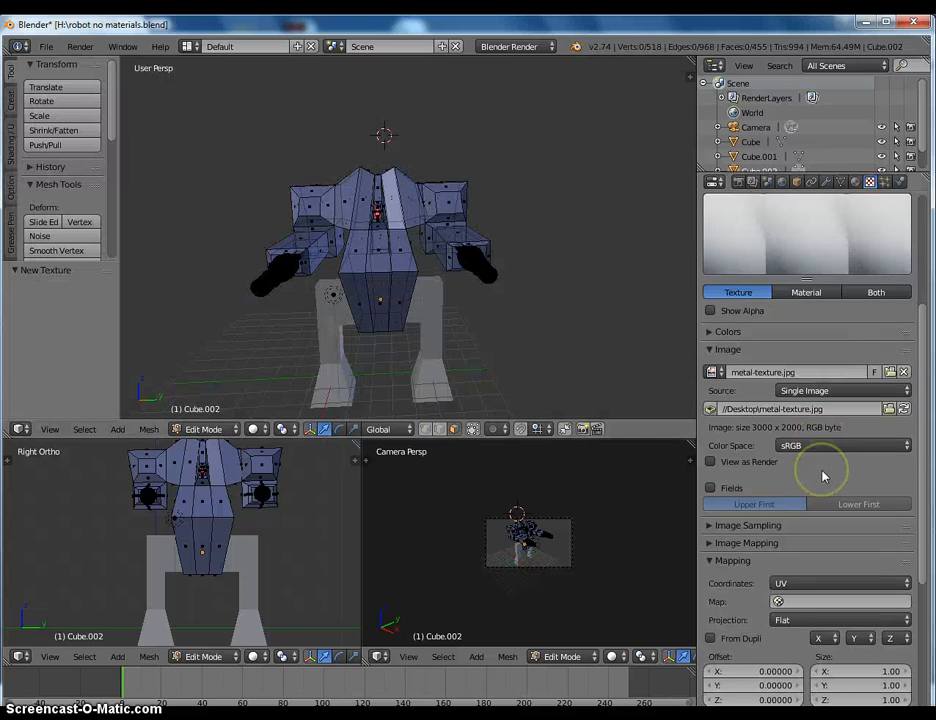
scroll(822, 474, down, 2)
scroll(790, 550, down, 2)
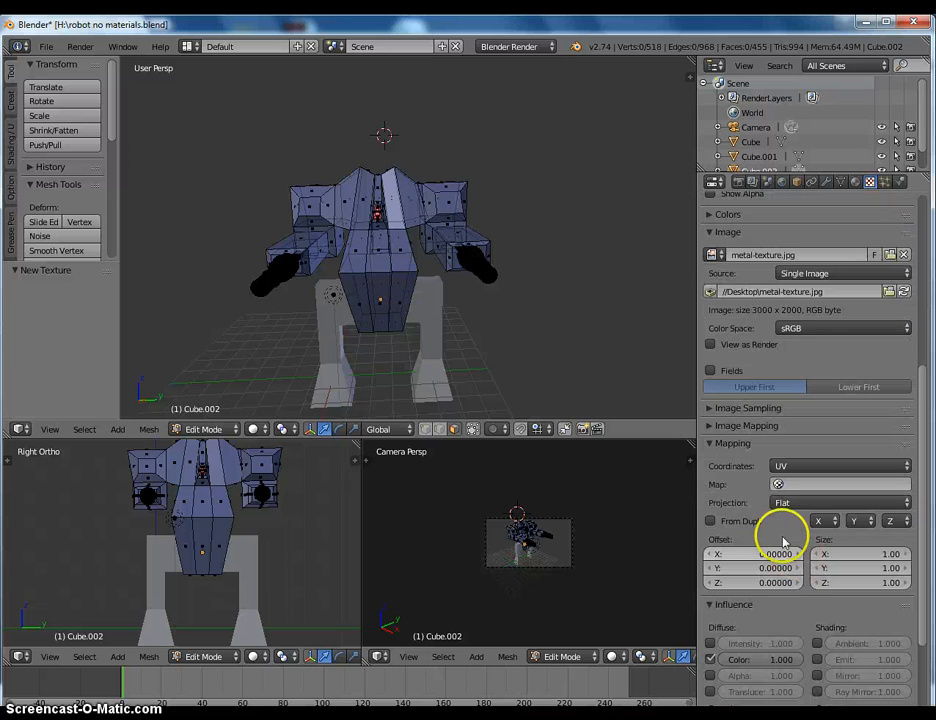
scroll(780, 501, up, 4)
click(857, 321)
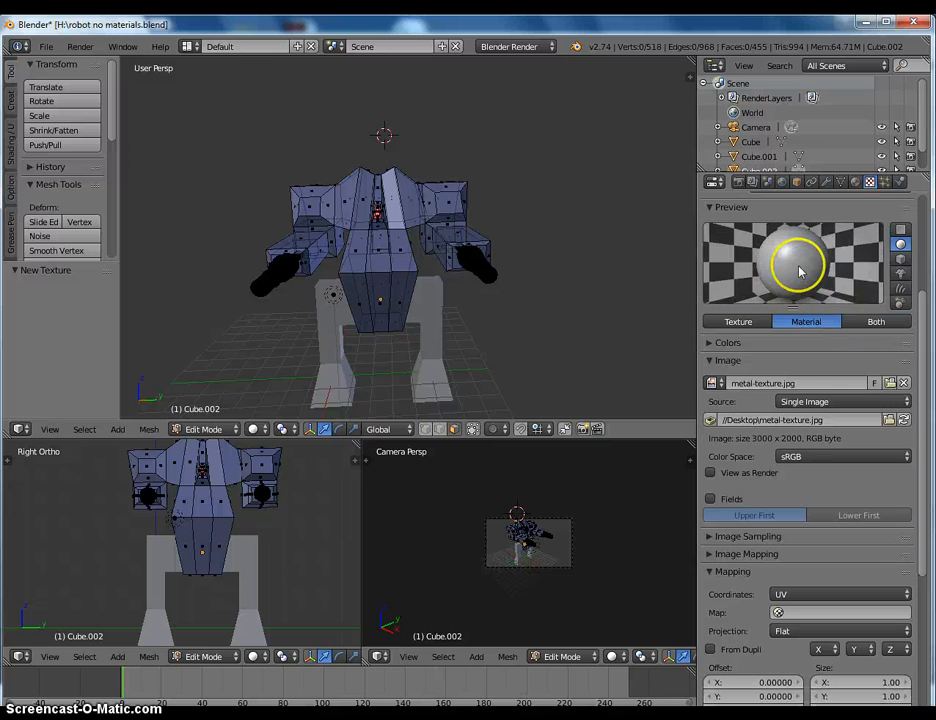
Step: Try the Sphere, Cube and Tube projections for the image texture's mapping and return the projection to Flat
scroll(768, 516, down, 2)
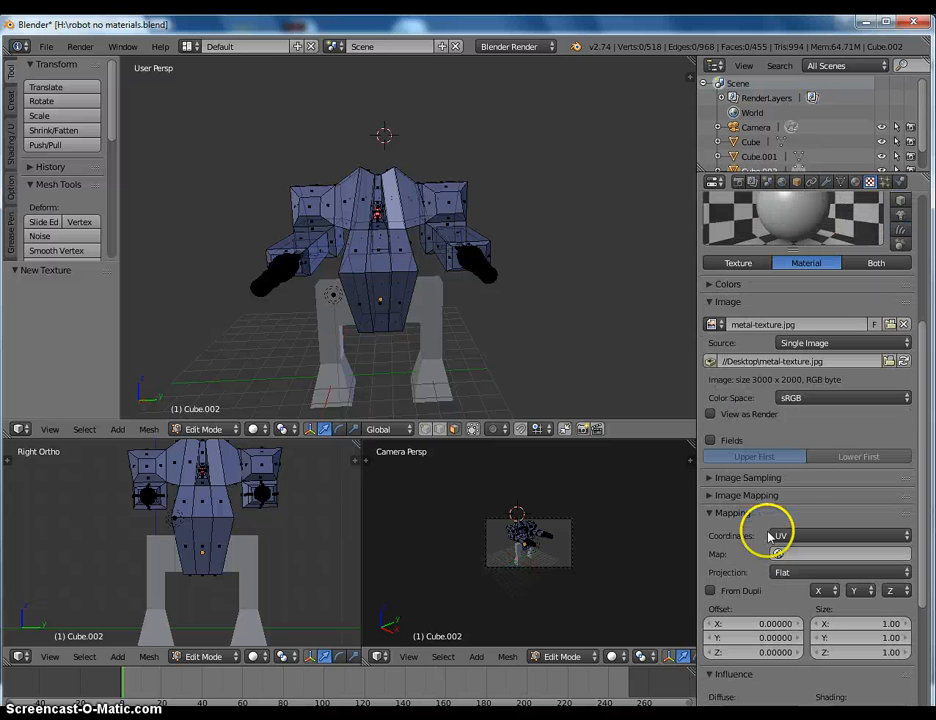
click(785, 570)
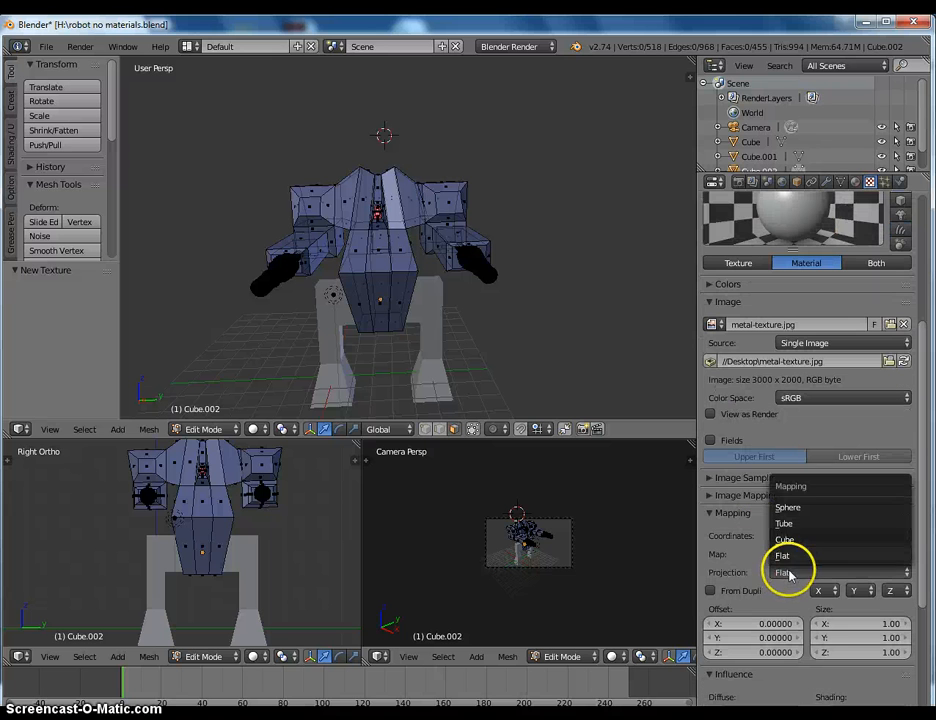
click(802, 506)
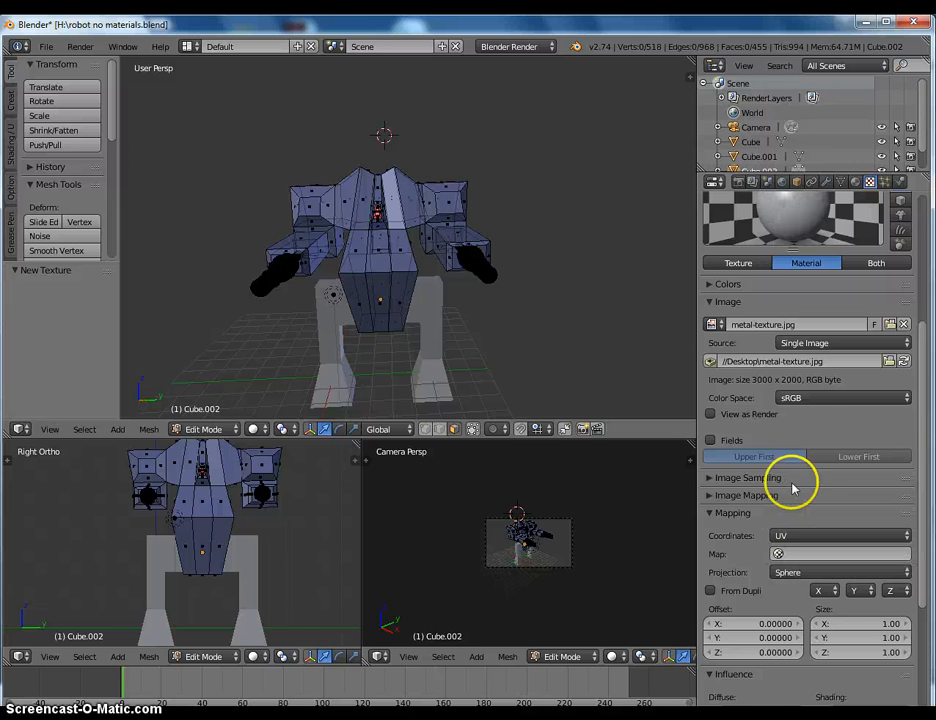
scroll(798, 484, up, 1)
click(800, 601)
click(797, 569)
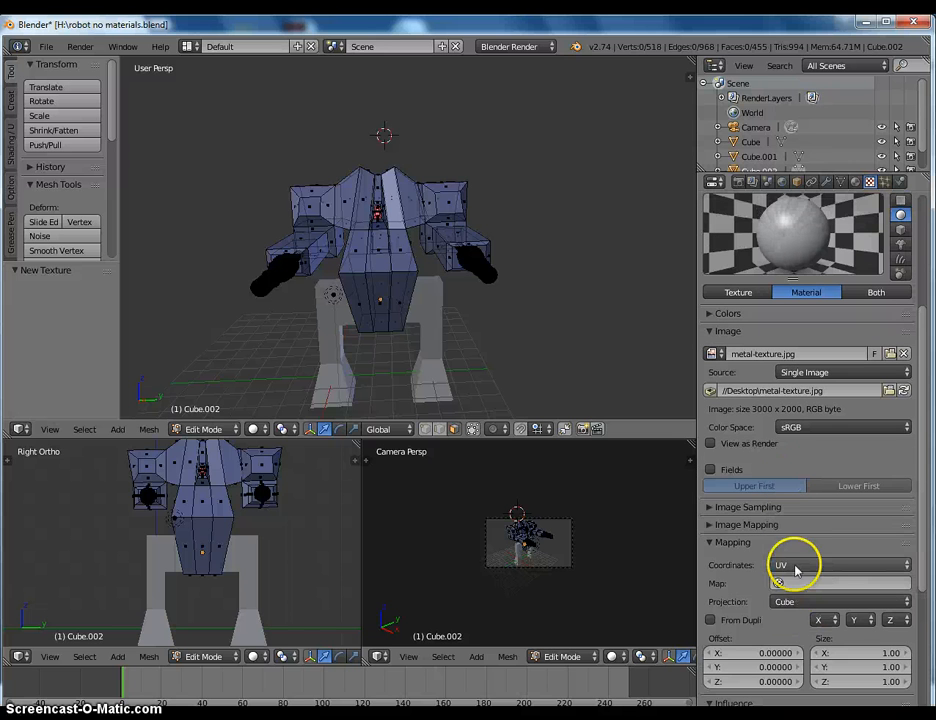
click(796, 598)
click(790, 555)
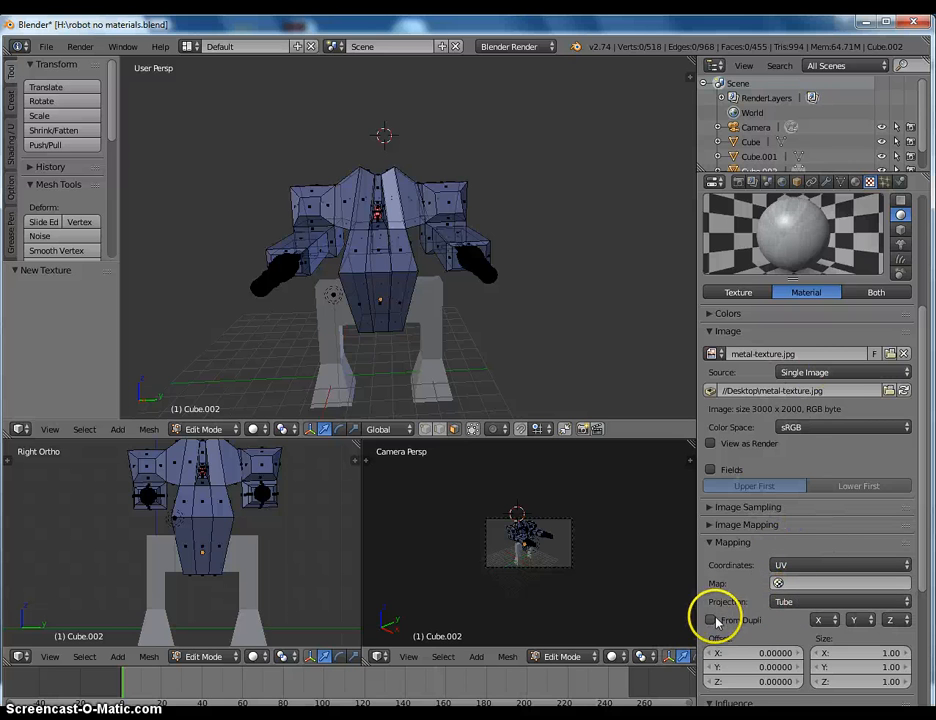
click(795, 601)
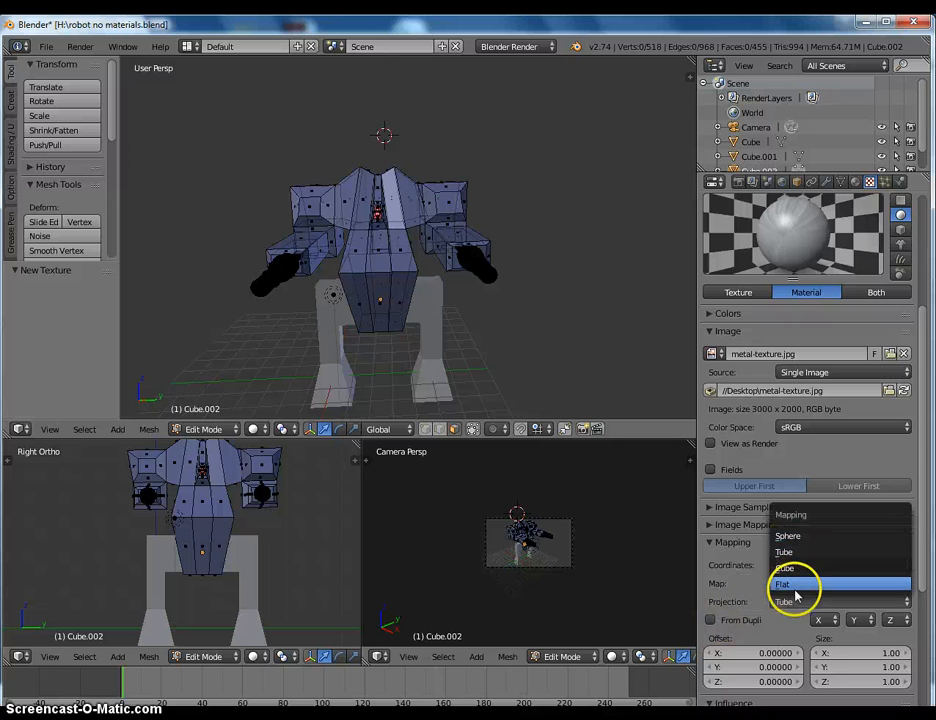
click(795, 588)
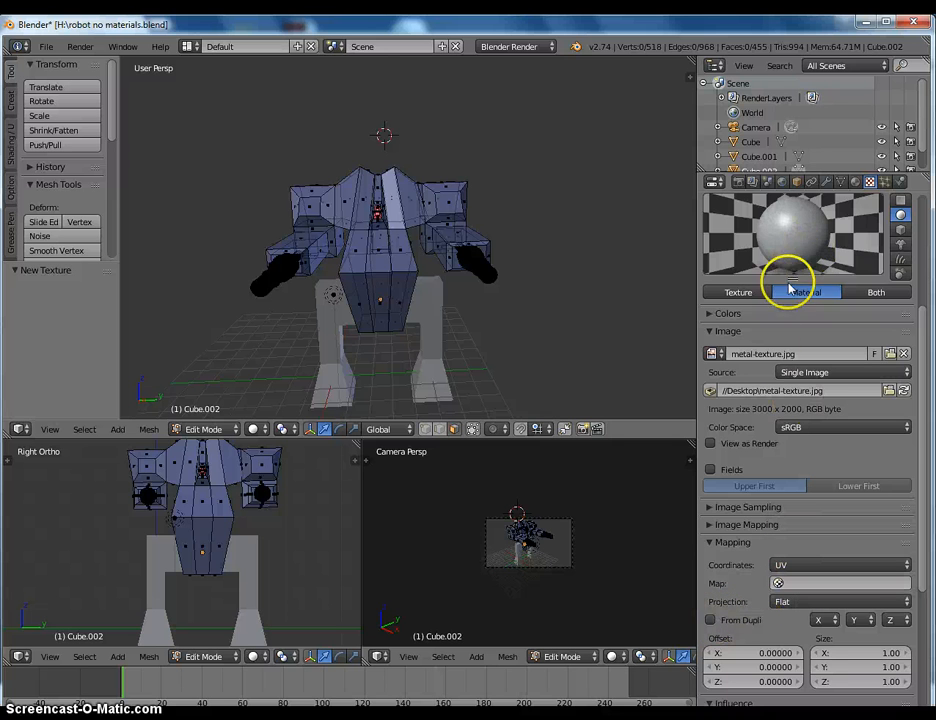
Step: Disable the metal image texture in the gun black material's first texture slot
scroll(714, 535, down, 6)
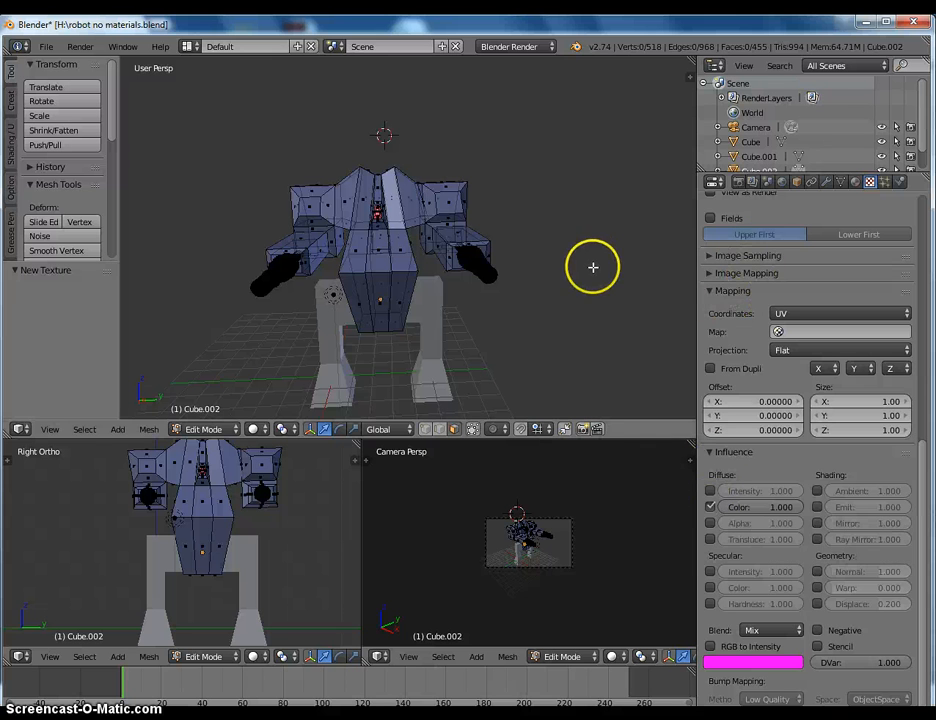
scroll(749, 323, up, 1)
scroll(749, 323, up, 12)
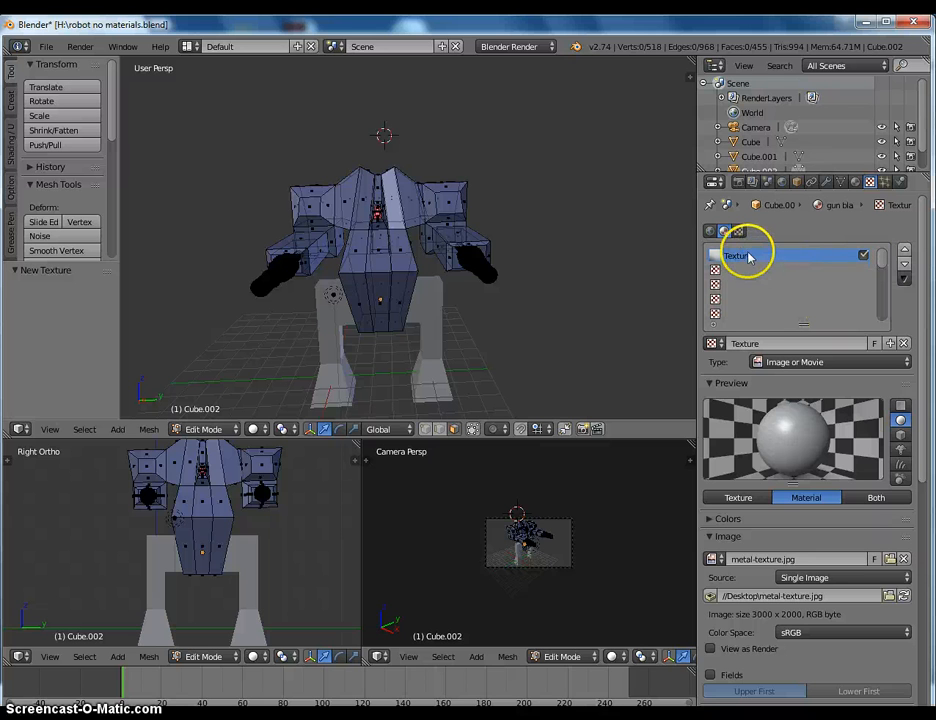
click(864, 256)
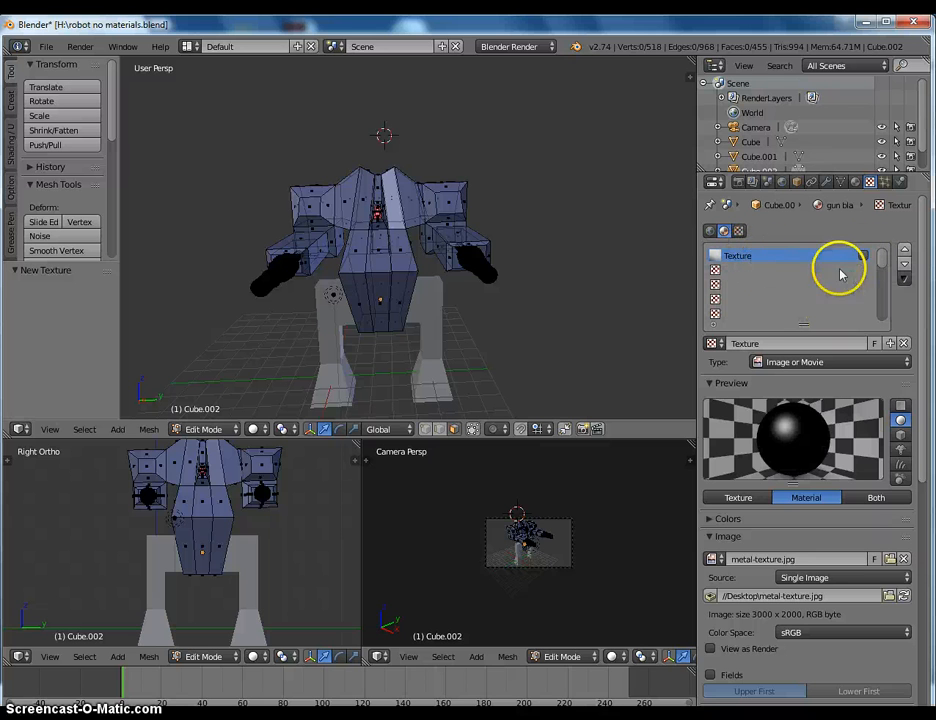
Step: Add a new texture in the second slot of the gun black material and set its type to Clouds
click(734, 271)
click(811, 346)
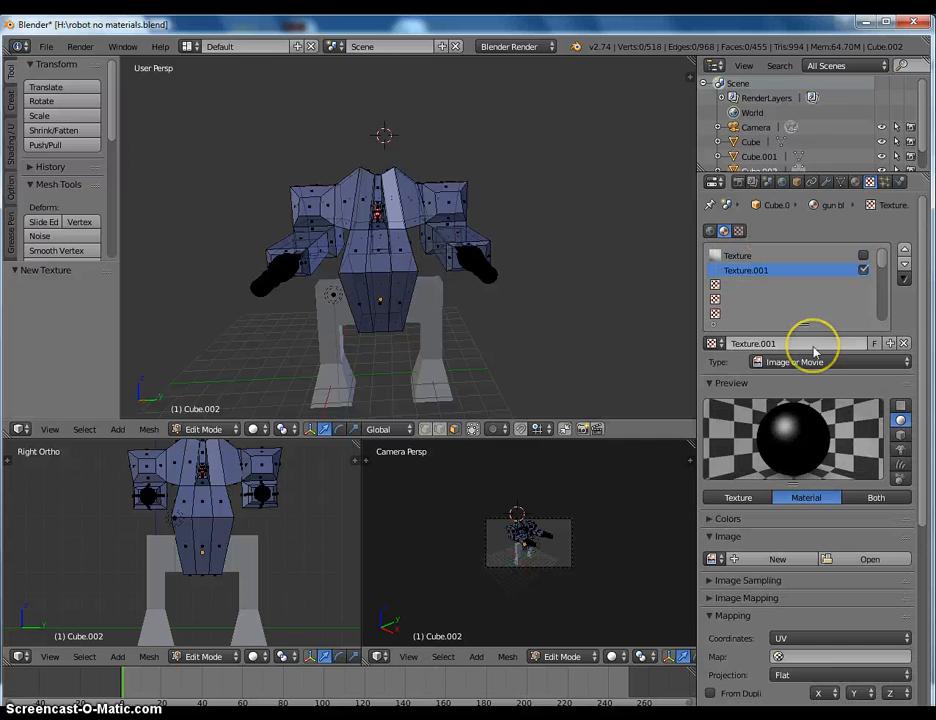
click(805, 364)
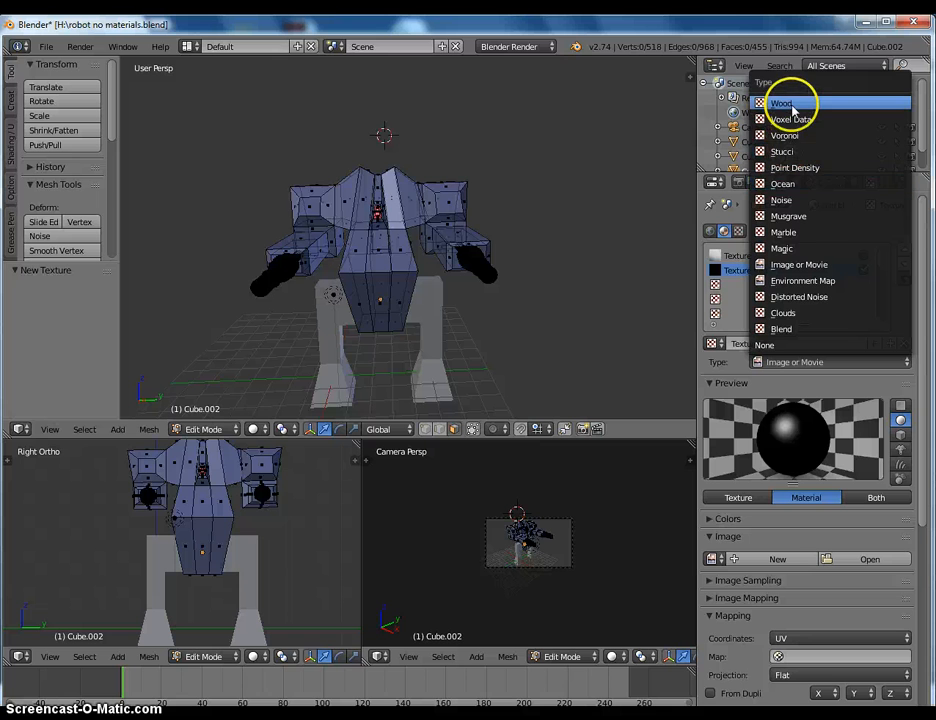
click(784, 313)
Step: Turn off the Clouds texture's diffuse Color influence and enable its geometry Normal influence
scroll(777, 430, down, 6)
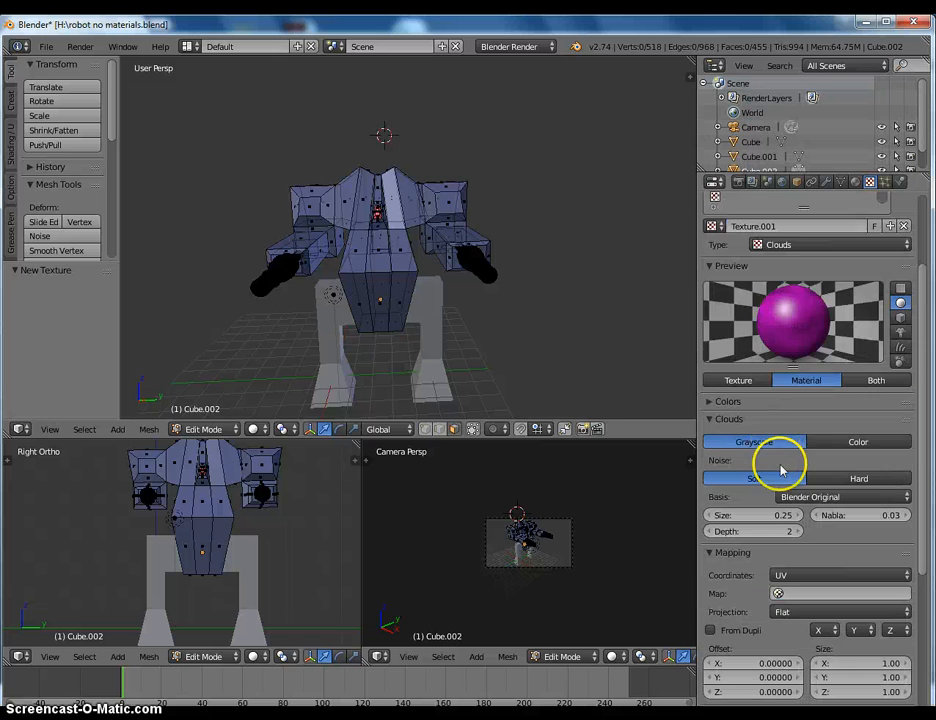
scroll(782, 463, down, 3)
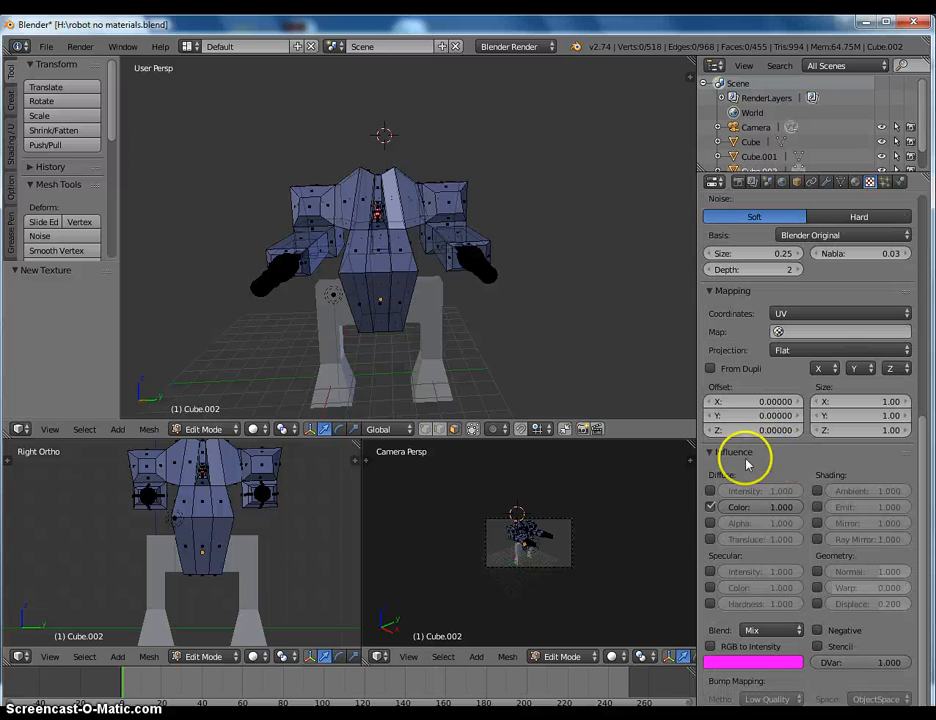
click(710, 507)
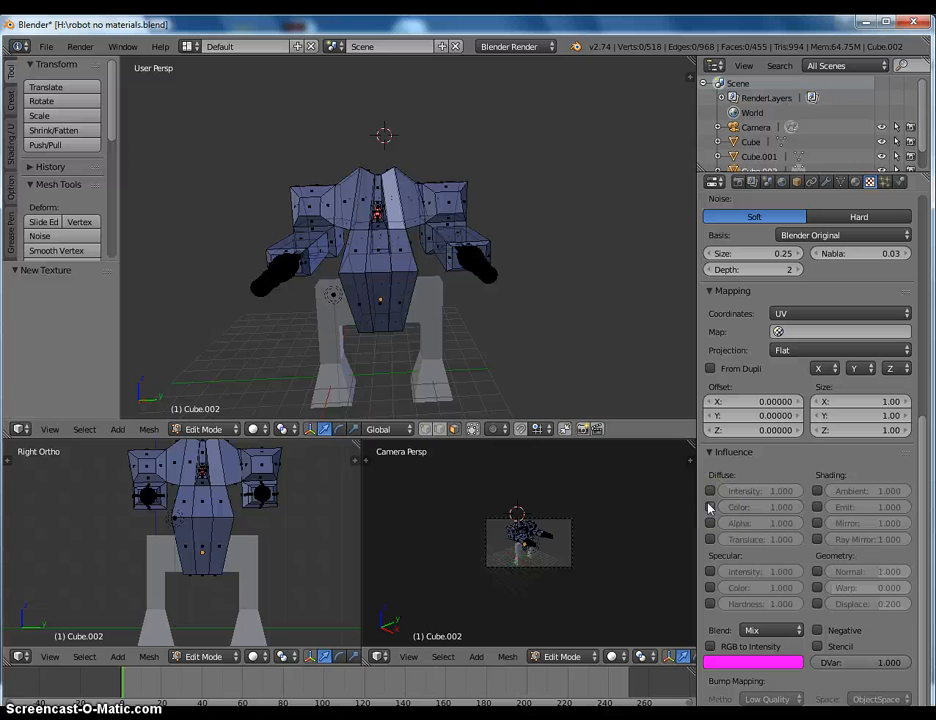
click(817, 571)
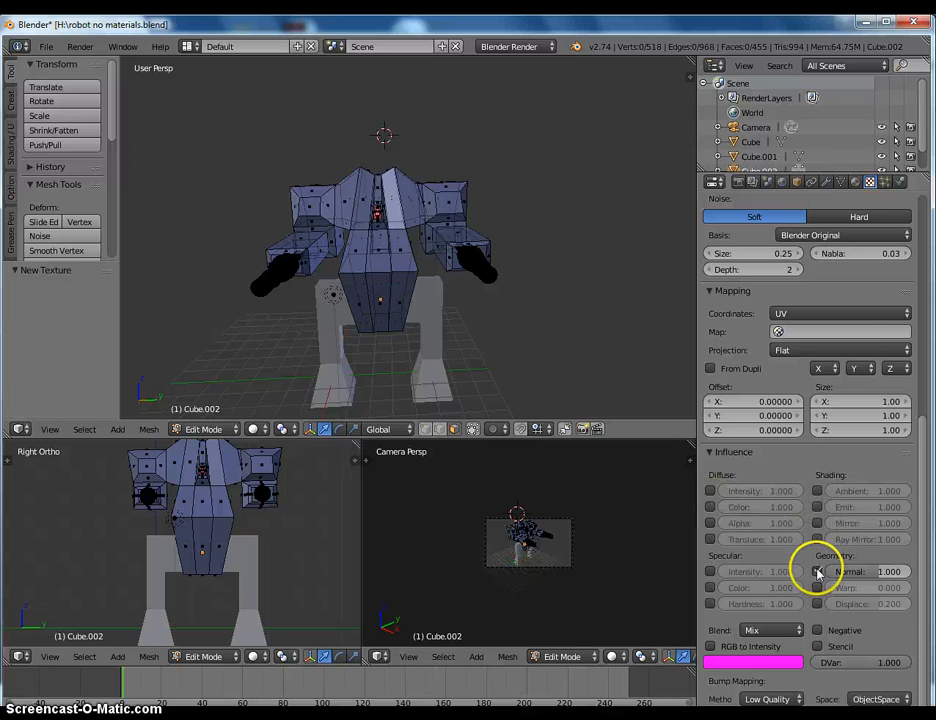
Step: Preview the gun black material on the cube, hair strands and monkey shapes
scroll(790, 420, up, 6)
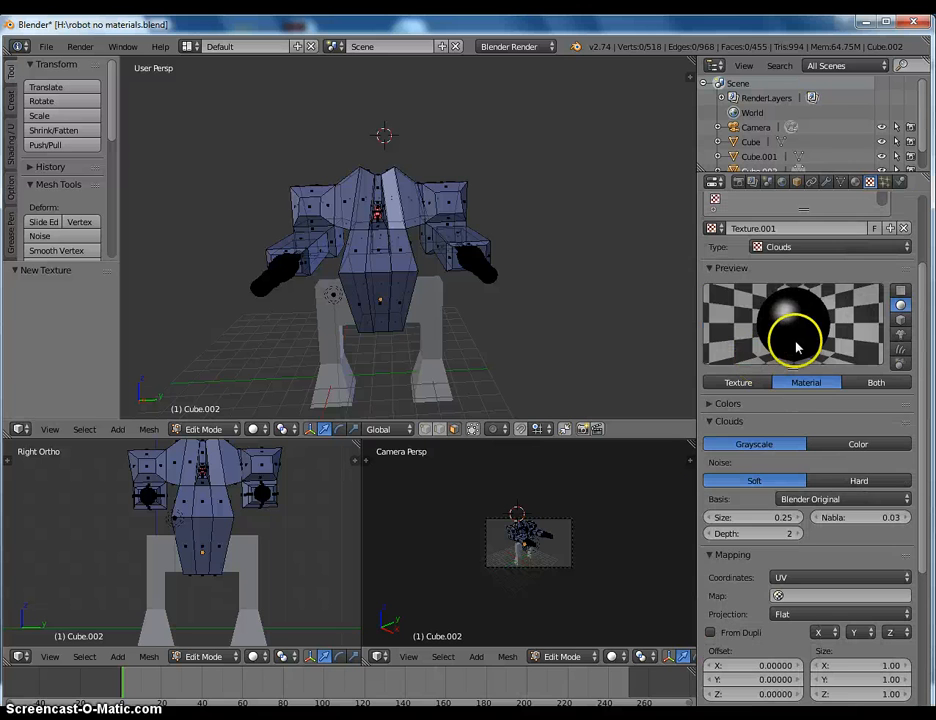
click(902, 319)
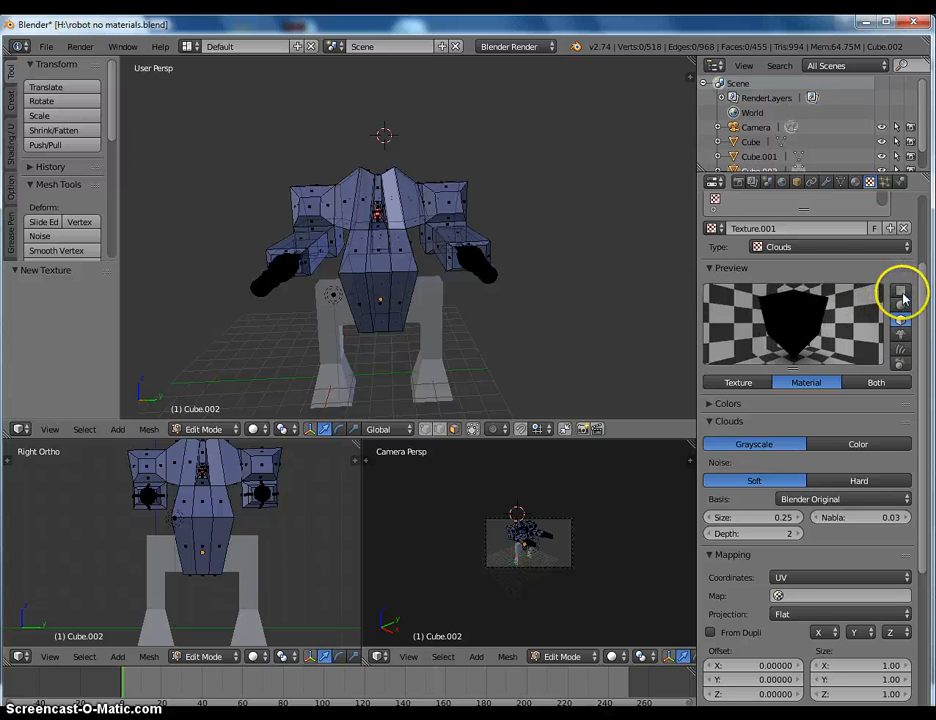
click(902, 349)
scroll(825, 400, down, 4)
scroll(880, 295, up, 2)
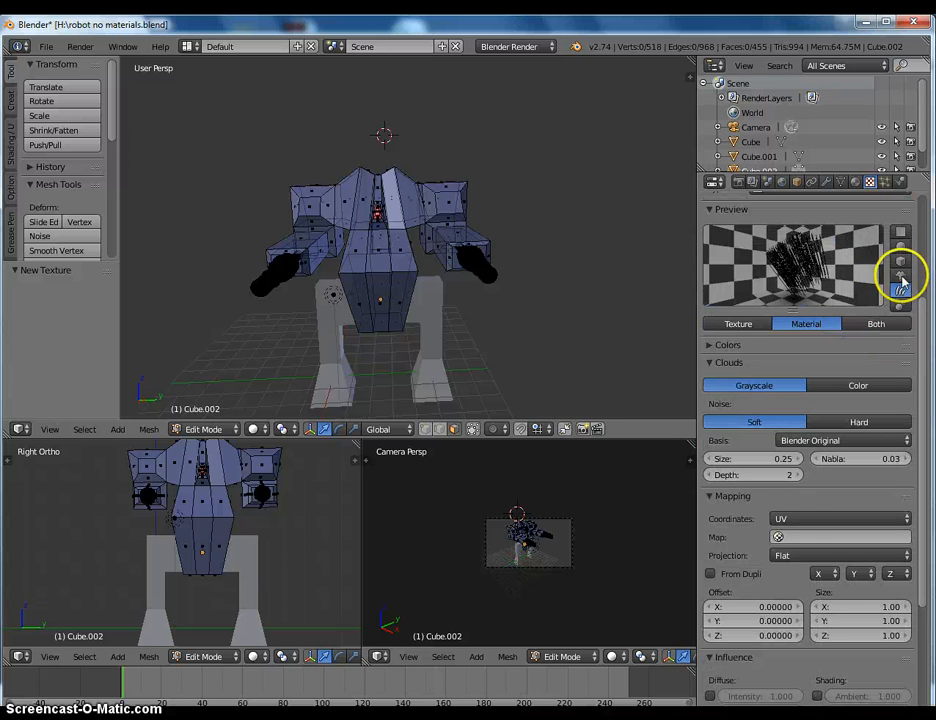
click(901, 283)
Step: Raise the Clouds texture's Normal influence to about 1.9 and check it in a test render
scroll(800, 494, down, 5)
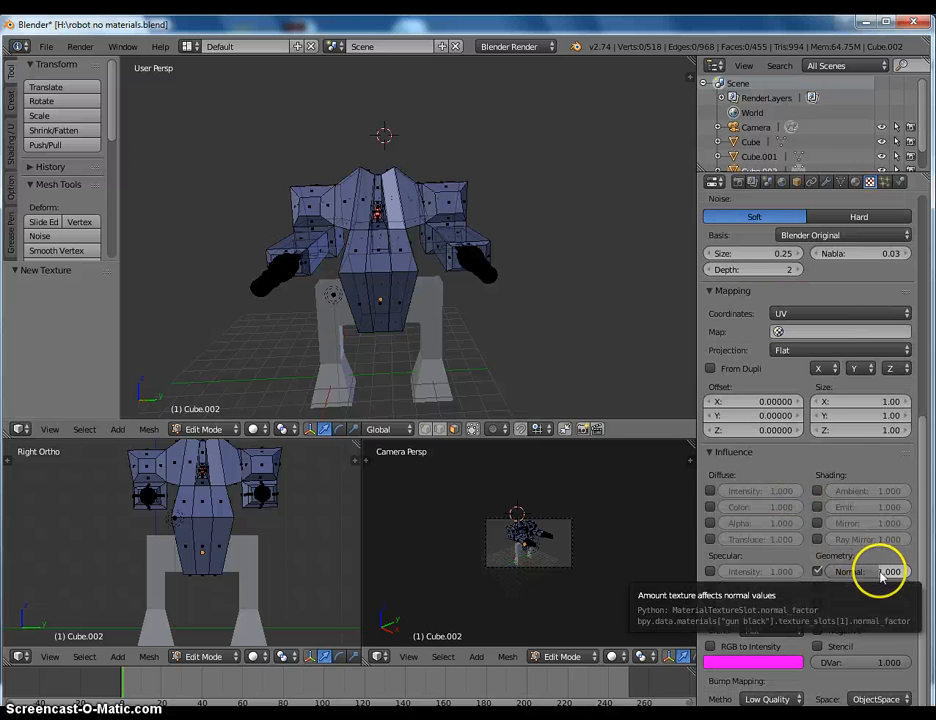
drag(882, 571, 890, 571)
scroll(872, 500, up, 7)
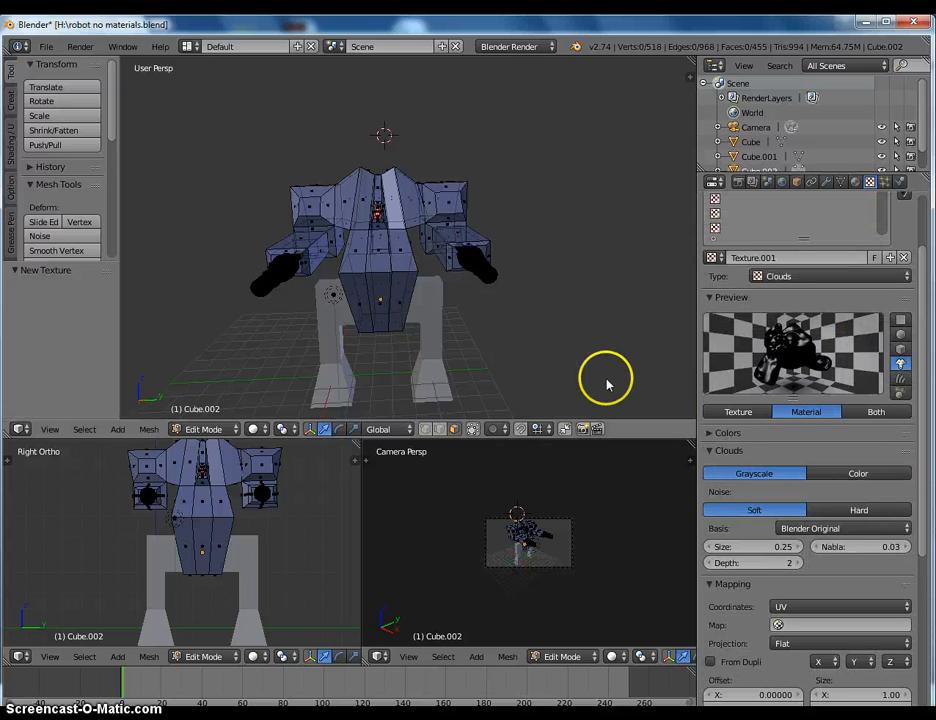
key(F12)
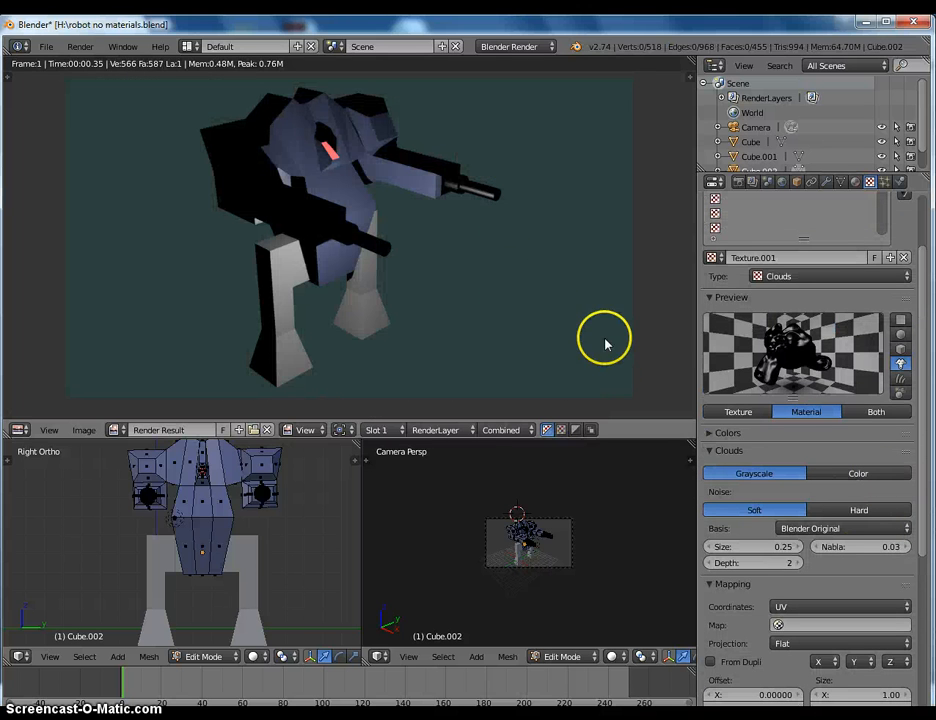
key(Escape)
Step: Set the Clouds texture's Normal influence to 3.202 and enable Warp at 0.156, checking the guns in a test render
scroll(848, 535, down, 4)
scroll(850, 539, down, 5)
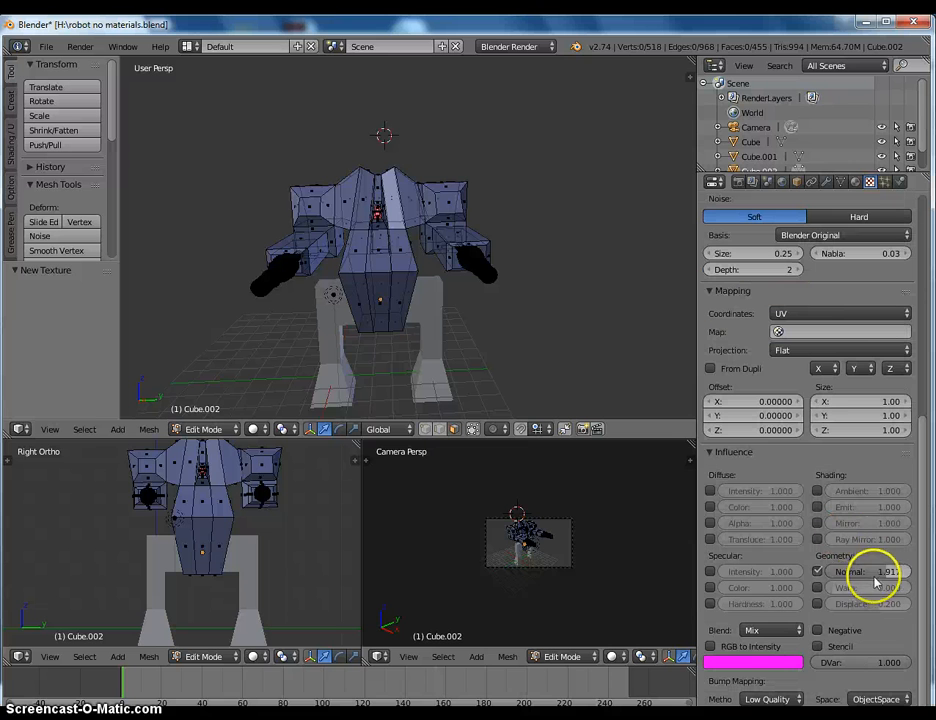
drag(883, 575, 899, 575)
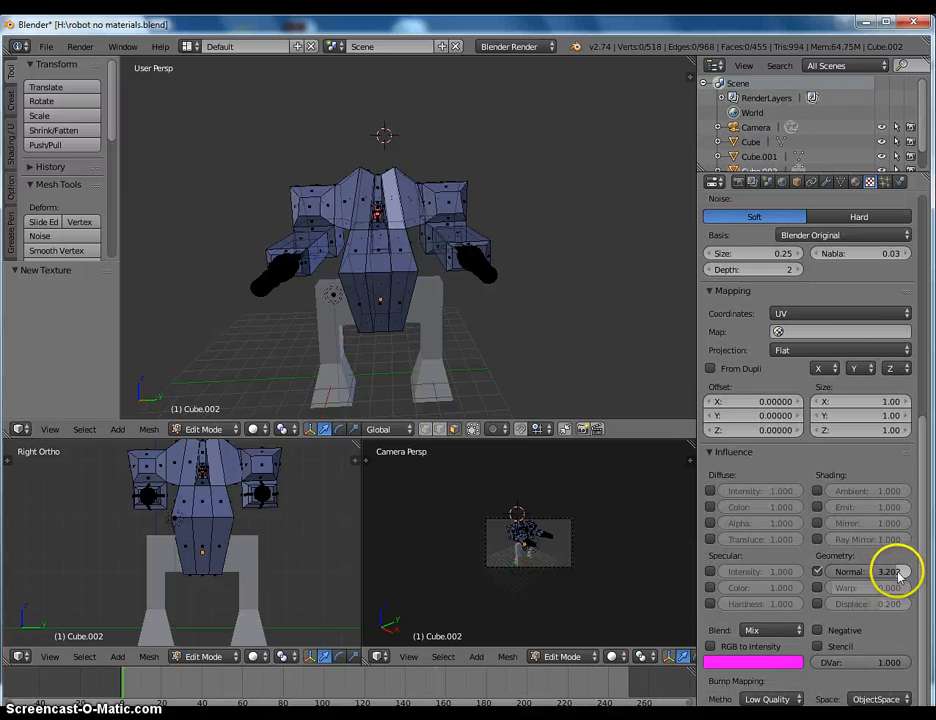
click(817, 588)
drag(845, 588, 851, 590)
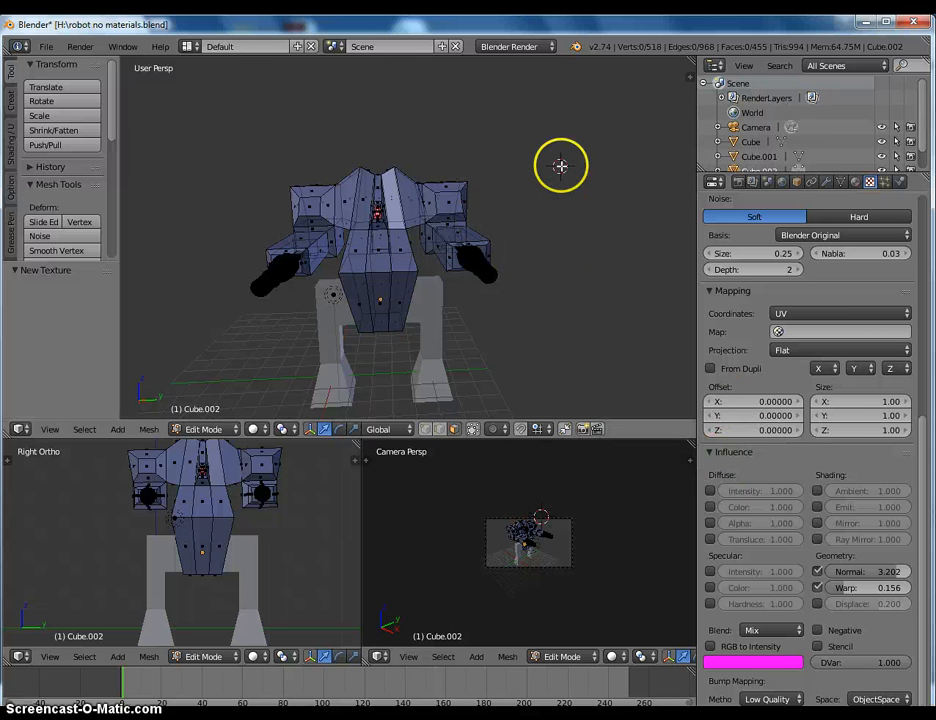
key(F12)
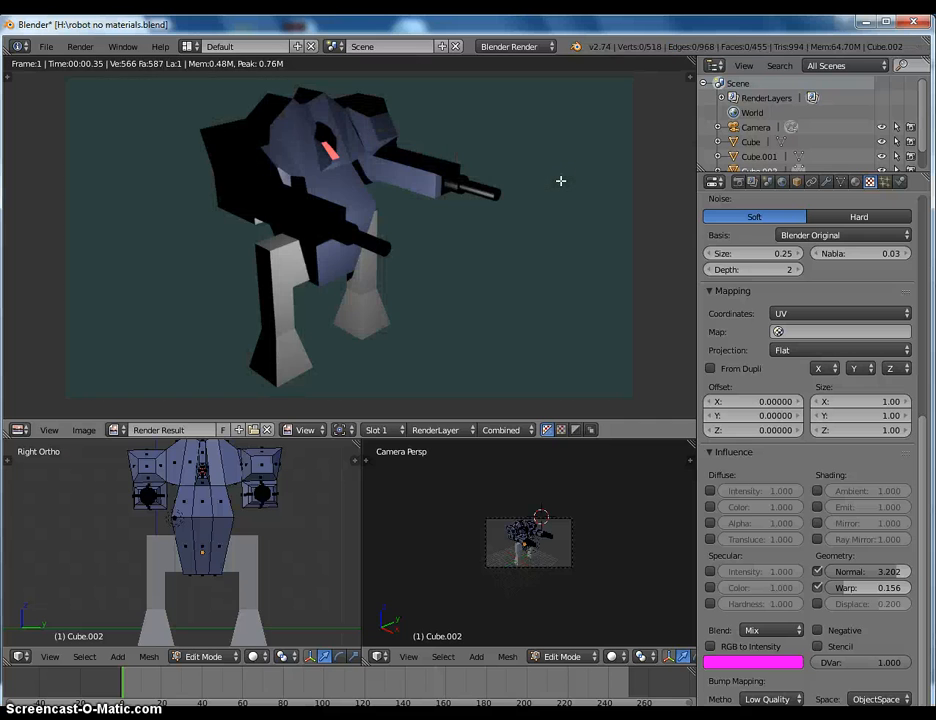
key(Escape)
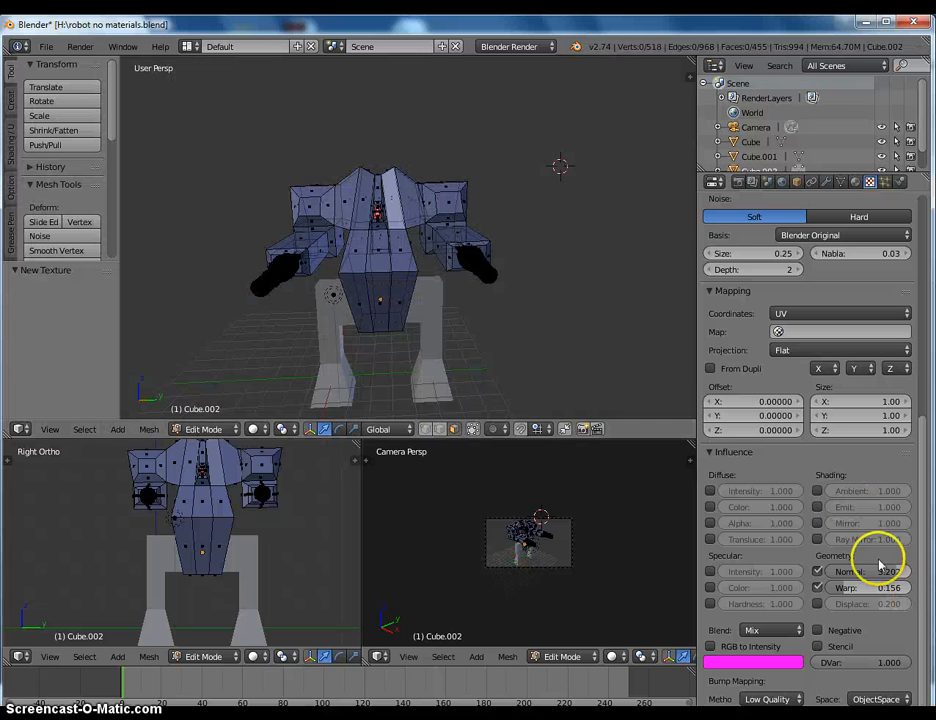